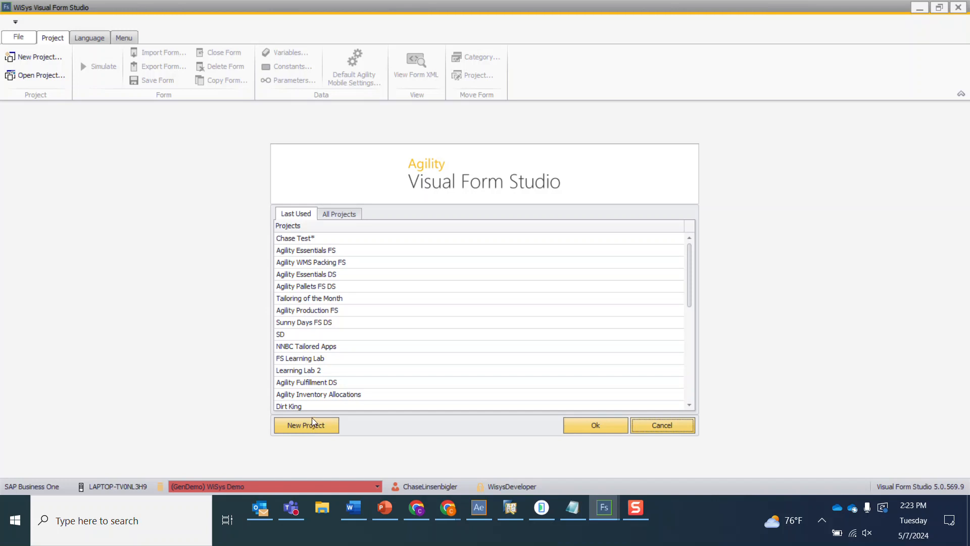
- Open the Tailoring of the Month project
{"action": "left_click", "coordinate": [302, 300]}
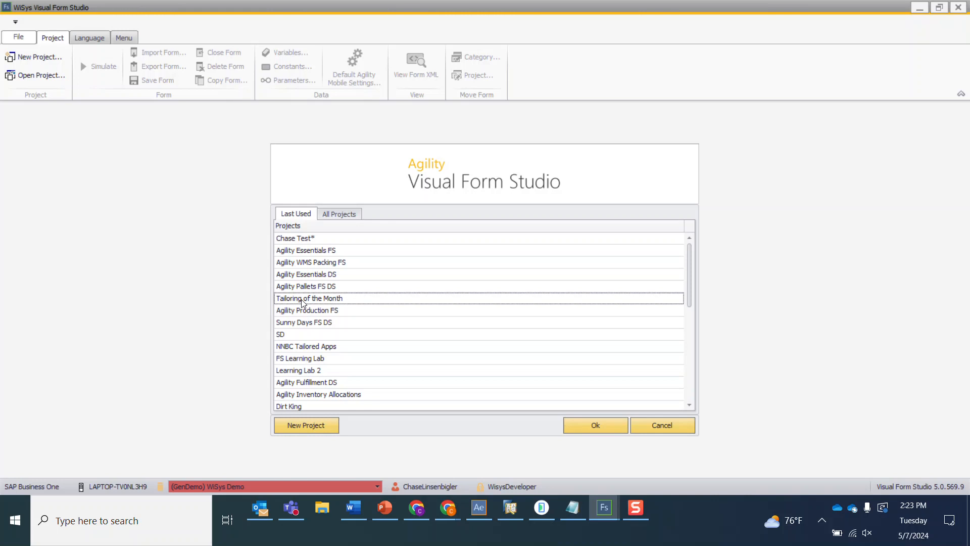
{"action": "left_click", "coordinate": [599, 424]}
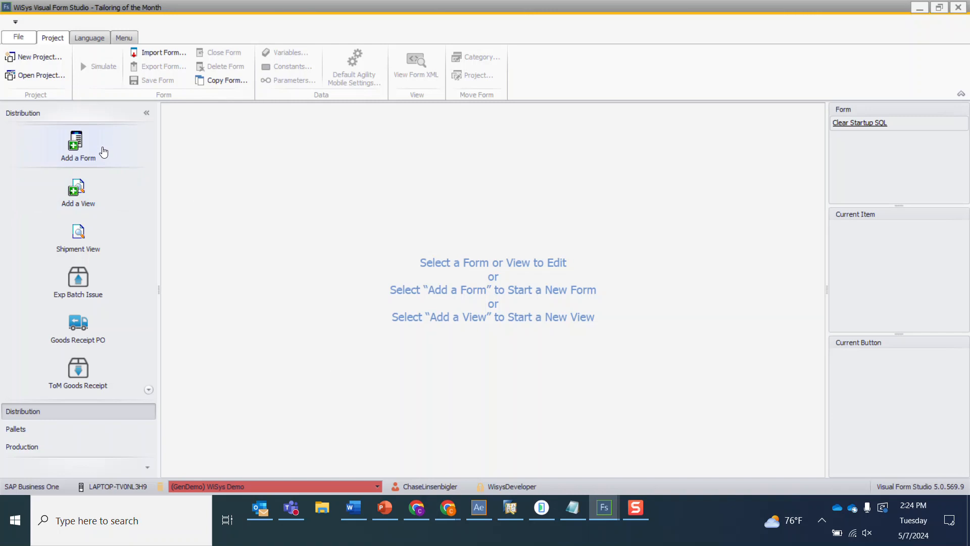
- Add a new form and name it ToM Mobile Ship
{"action": "left_click", "coordinate": [104, 152]}
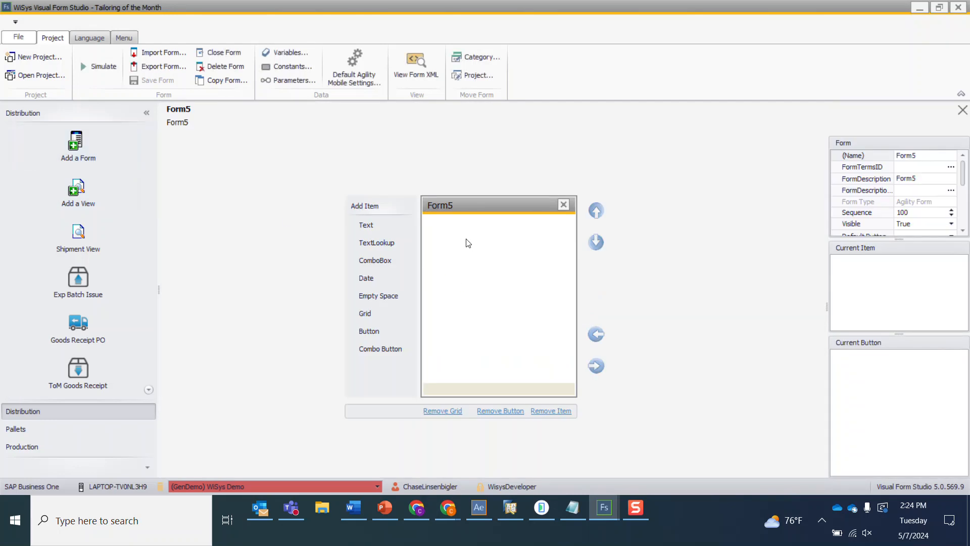
{"action": "left_click", "coordinate": [904, 153]}
{"action": "type", "text": "ToM Mobile Ship"}
- Set the form description to Mobile Shipping and save the form
{"action": "left_click", "coordinate": [912, 179]}
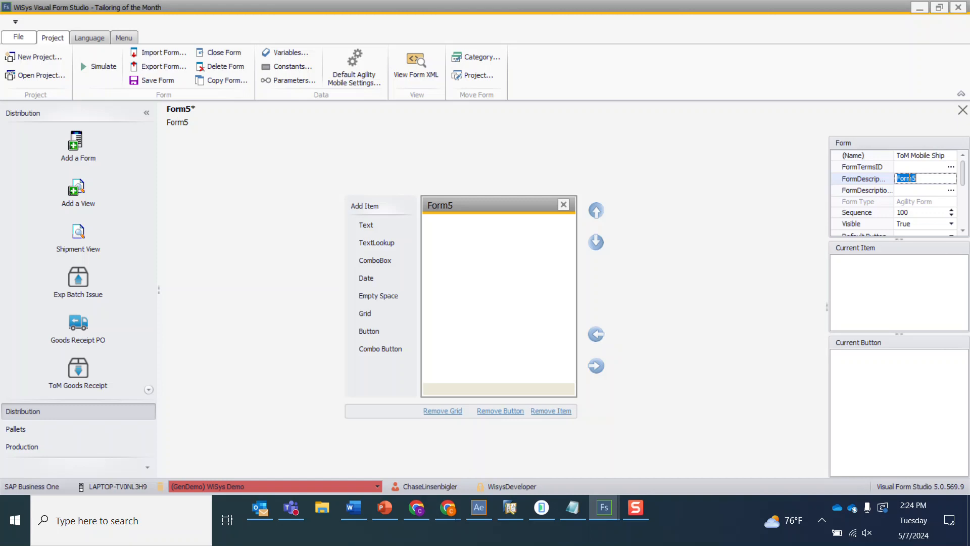
{"action": "type", "text": "Mobile Shipping"}
{"action": "key", "text": "Tab"}
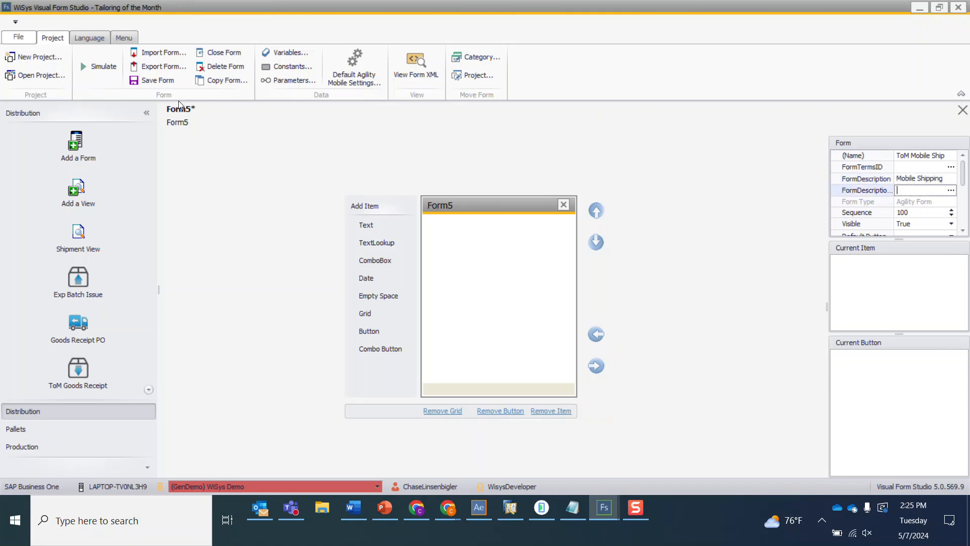
{"action": "left_click", "coordinate": [147, 78]}
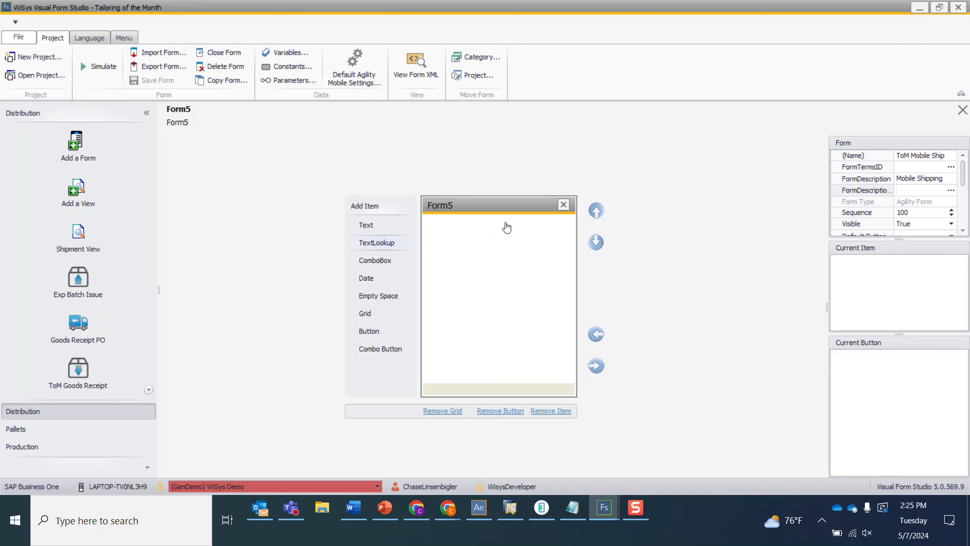
- Add a TextLookup item to the form
{"action": "left_click_drag", "start_coordinate": [376, 243], "coordinate": [506, 227]}
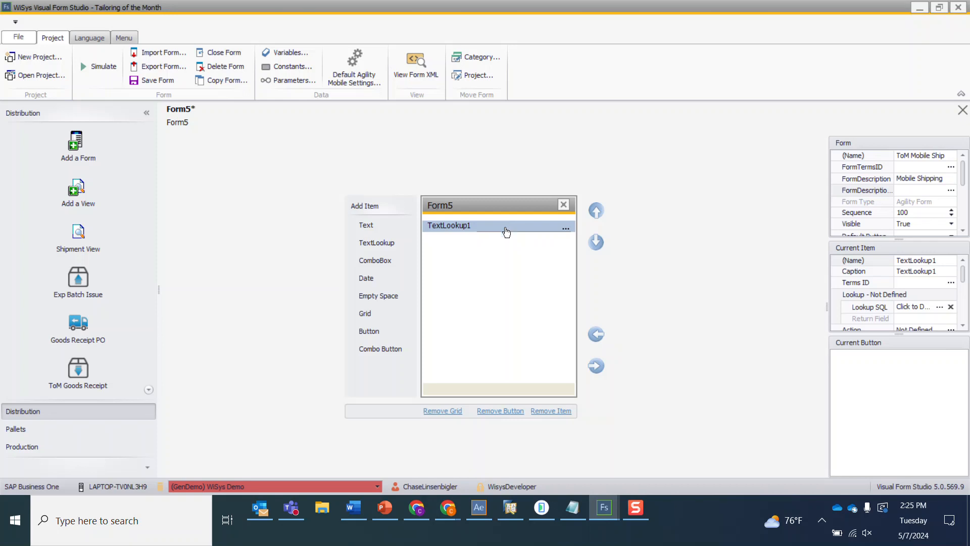
- Switch to Agility Explorer and inspect the Ship carrier options in Fulfillment Manager before returning to the form
{"action": "left_click", "coordinate": [481, 511]}
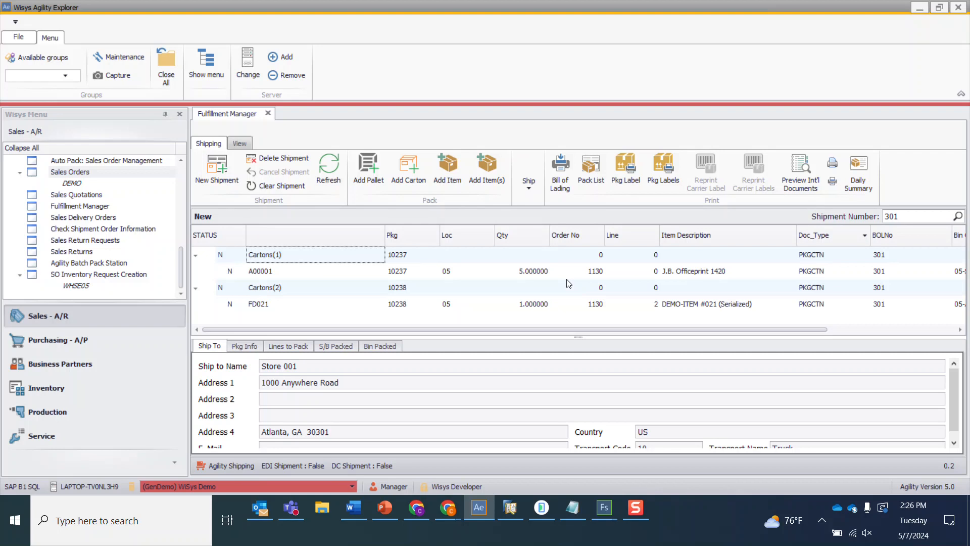
{"action": "left_click", "coordinate": [531, 191]}
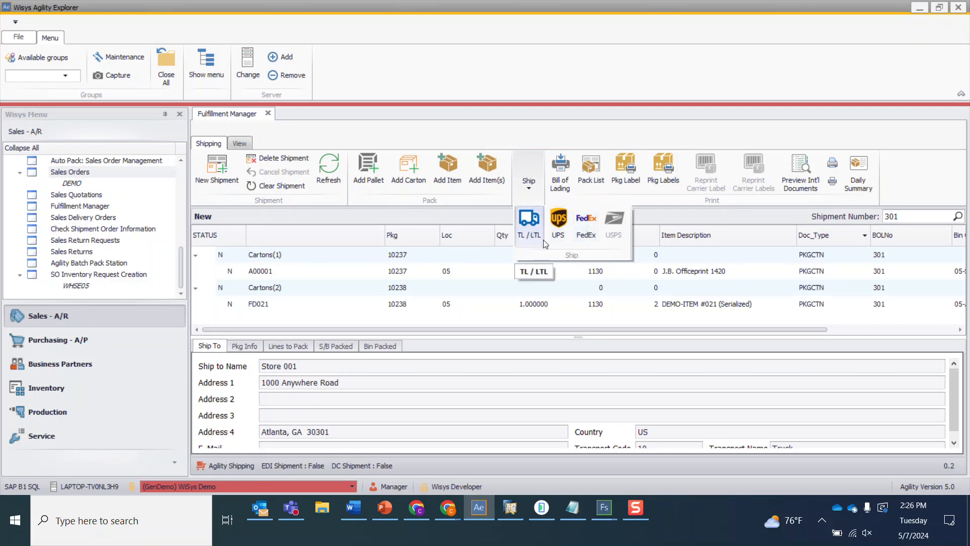
{"action": "left_click", "coordinate": [666, 221]}
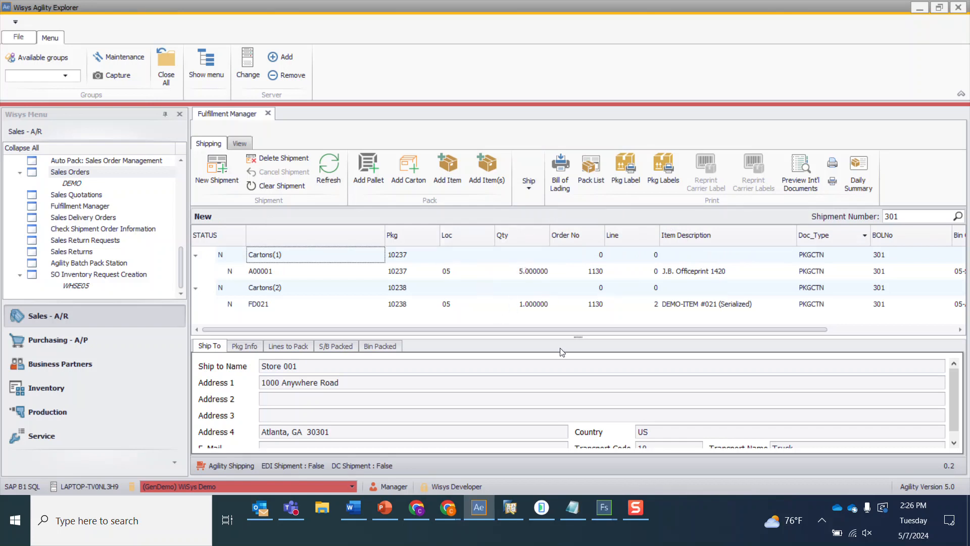
{"action": "mouse_move", "coordinate": [604, 506]}
{"action": "left_click", "coordinate": [672, 459]}
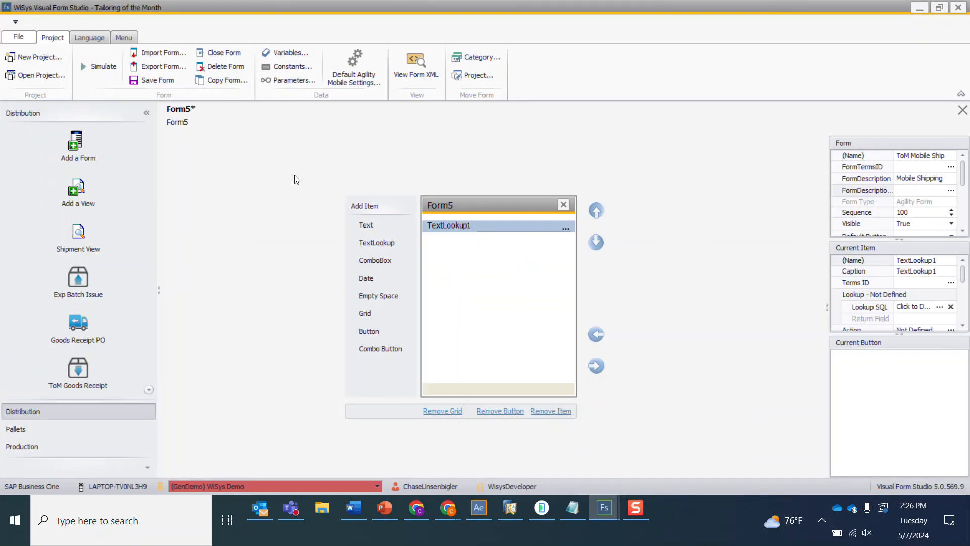
- Name the lookup item TxtShipment and set its caption to Shipment
{"action": "left_click", "coordinate": [915, 261]}
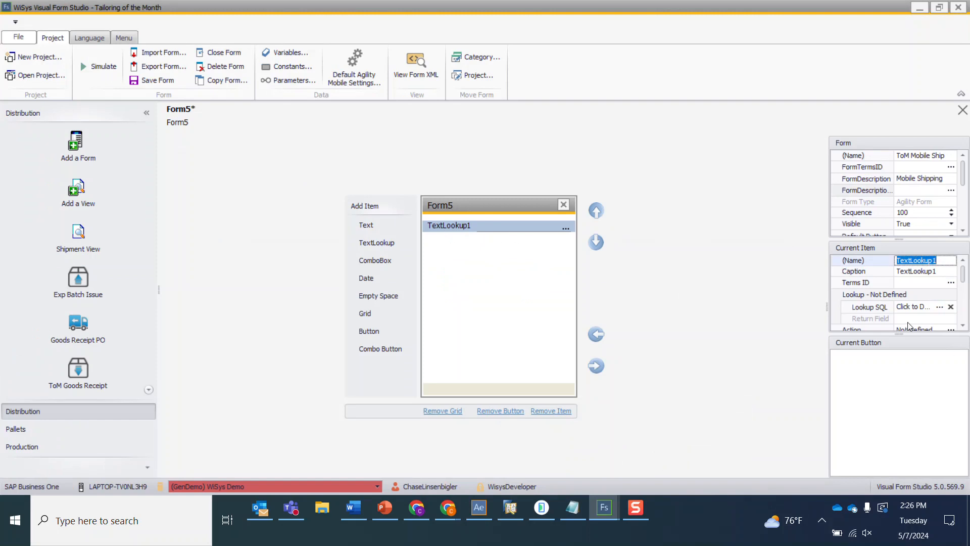
{"action": "type", "text": "Txt"}
{"action": "type", "text": "Shipment"}
{"action": "key", "text": "Tab"}
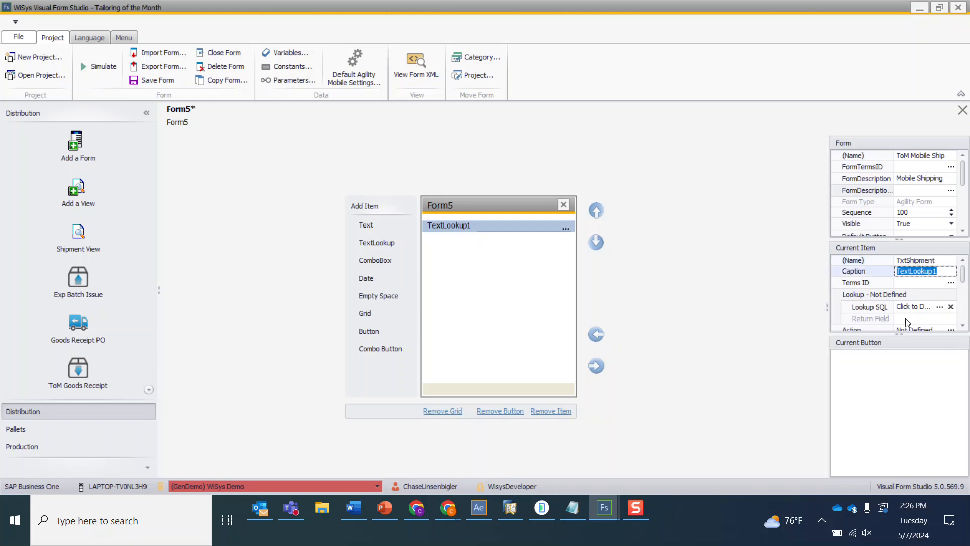
{"action": "type", "text": "Shipment"}
{"action": "key", "text": "Tab"}
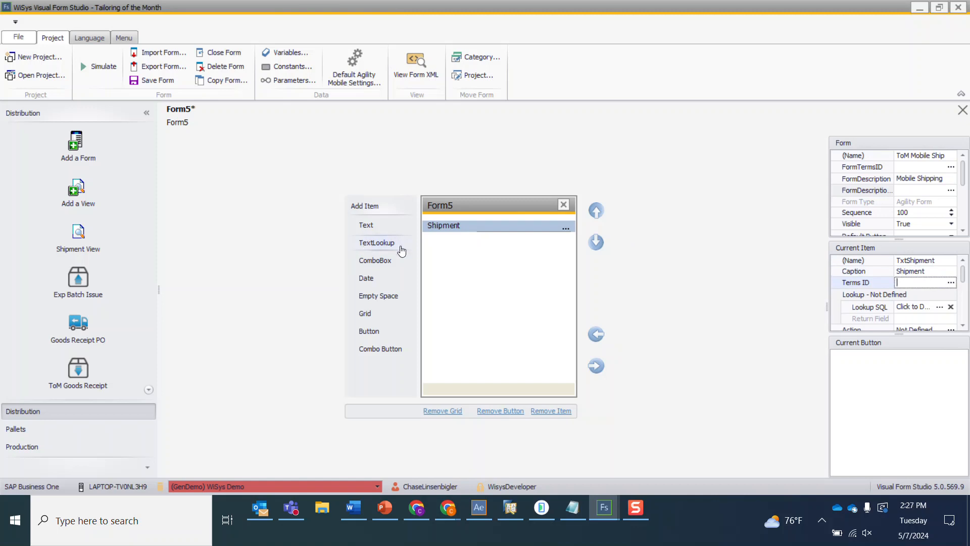
- Enter the lookup SQL selecting SHIPMENT_NO from WSPKGSHIPMENT where STATUS <> 'S' through the advanced SQL editor
{"action": "left_click", "coordinate": [923, 310]}
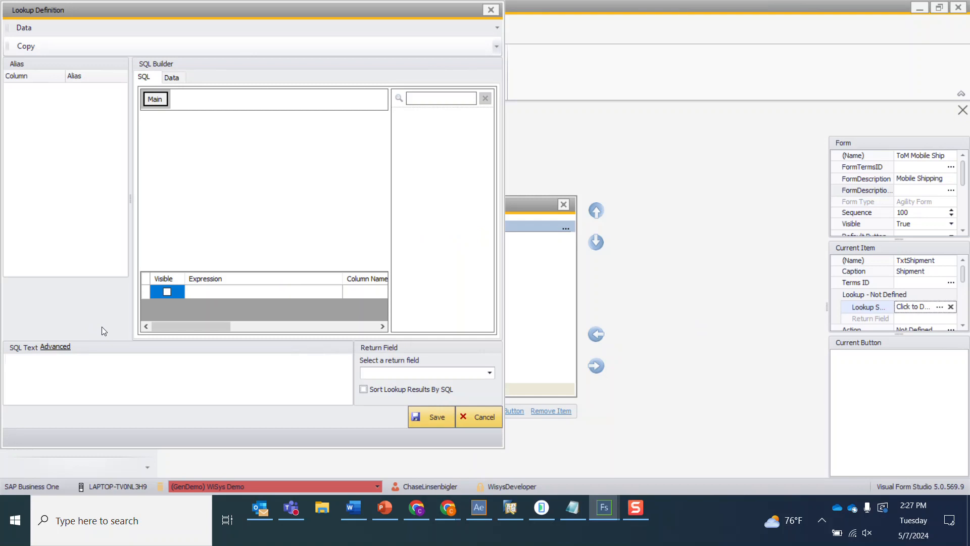
{"action": "left_click", "coordinate": [56, 347]}
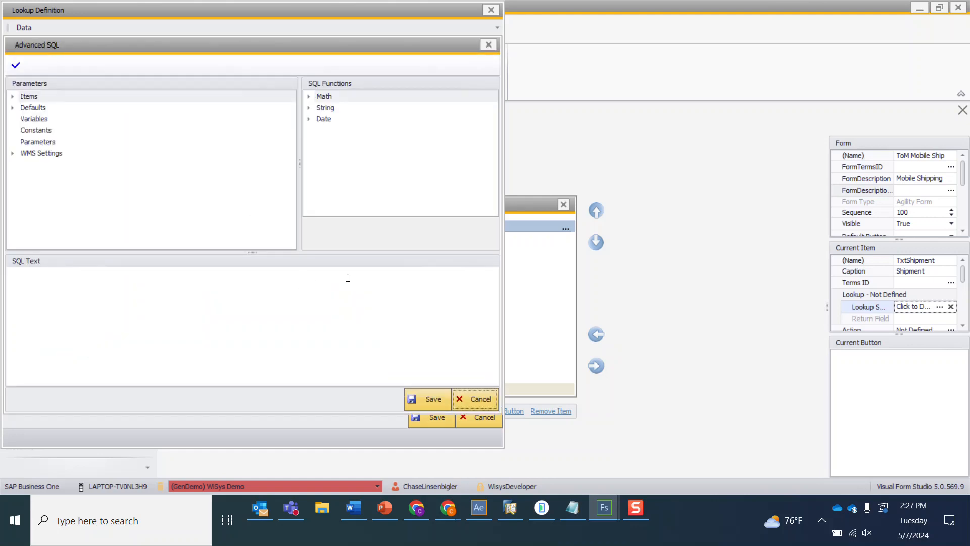
{"action": "key", "text": "alt+Tab"}
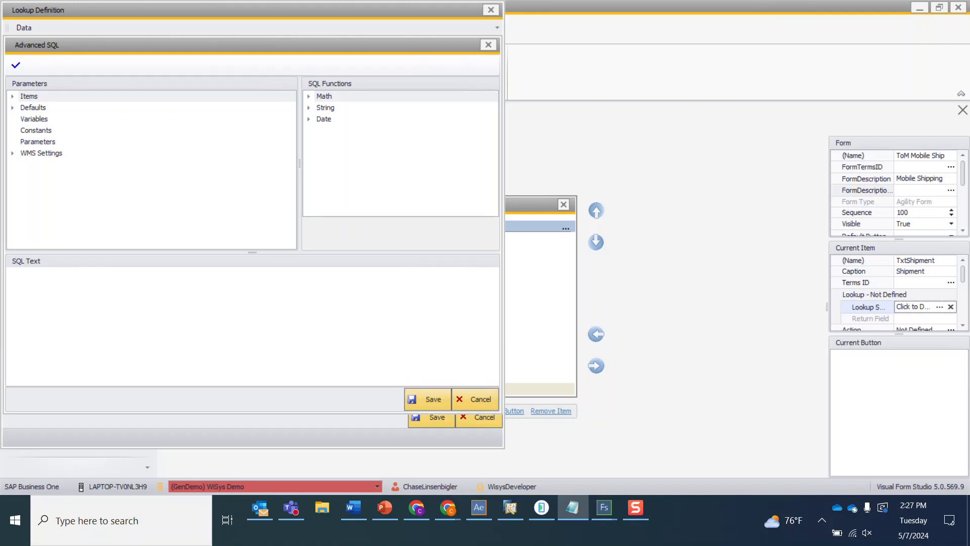
{"action": "left_click", "coordinate": [156, 286]}
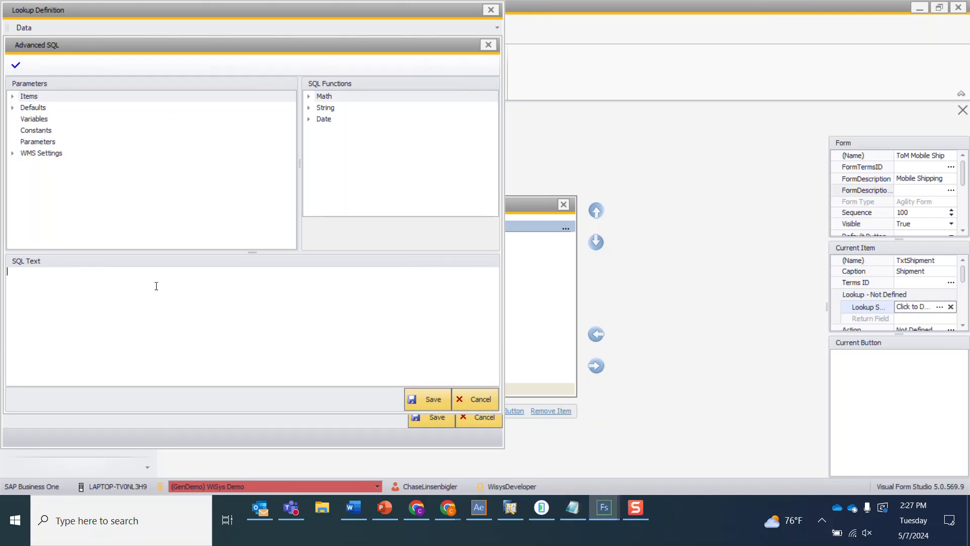
{"action": "type", "text": "SELECT \"WSPKGSHIPMENT\".\"SHIPMENT_NO\" FROM  \"WSPKGSHIPMENT\" WHERE  \"WSPKGSHIPMENT\".\"STATUS\" <> 'S'"}
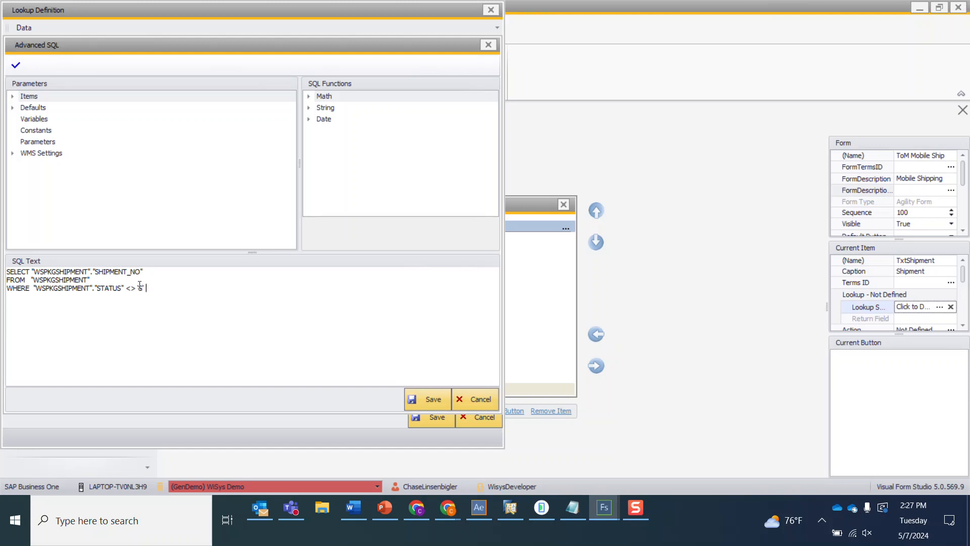
{"action": "left_click", "coordinate": [433, 400]}
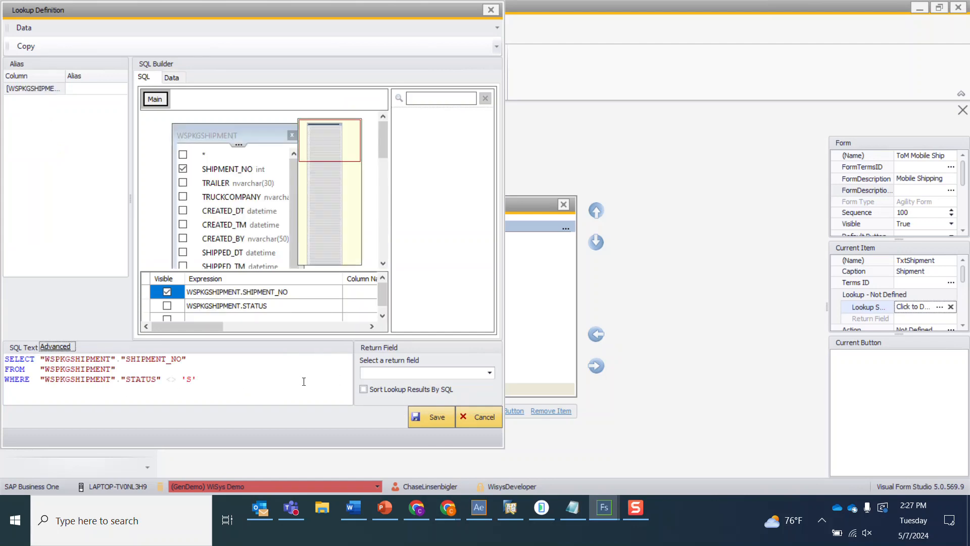
- Set the lookup return field to [WSPKGSHIPMENT].[SHIPMENT_NO], save the lookup definition and save the form
{"action": "left_click", "coordinate": [403, 374]}
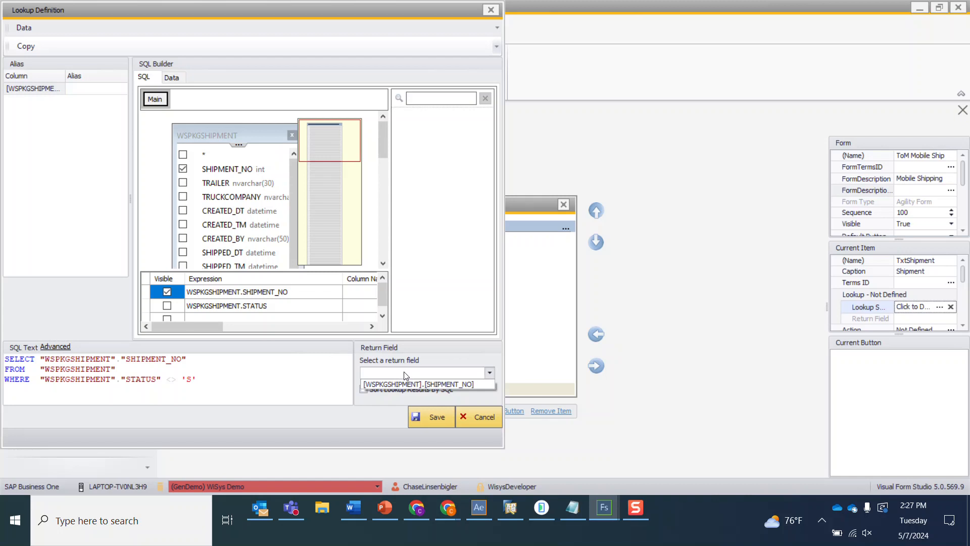
{"action": "left_click", "coordinate": [409, 385]}
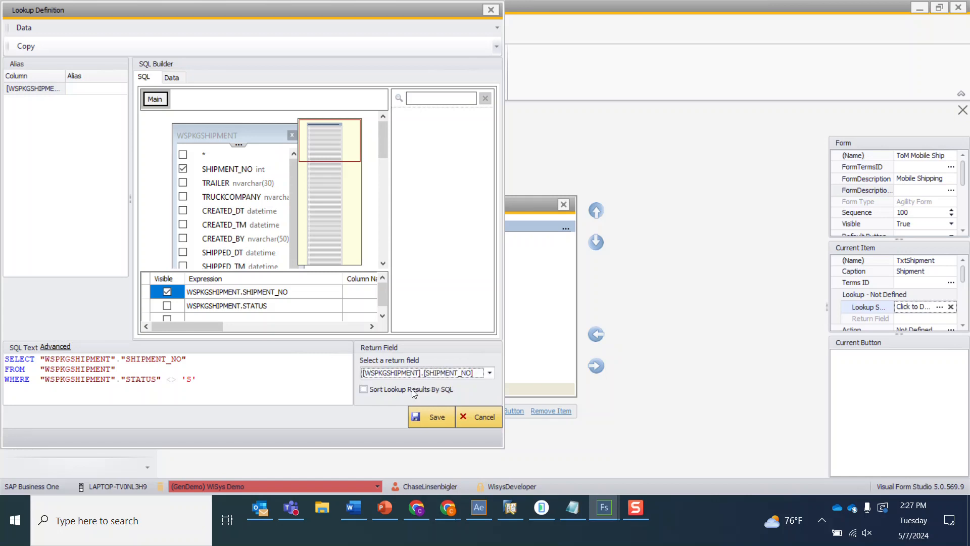
{"action": "left_click", "coordinate": [414, 416]}
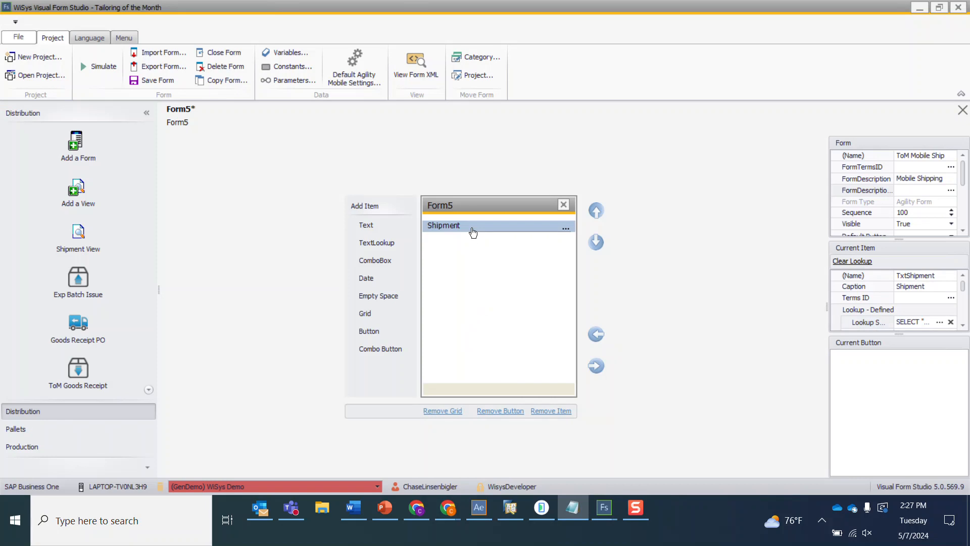
{"action": "left_click", "coordinate": [154, 81]}
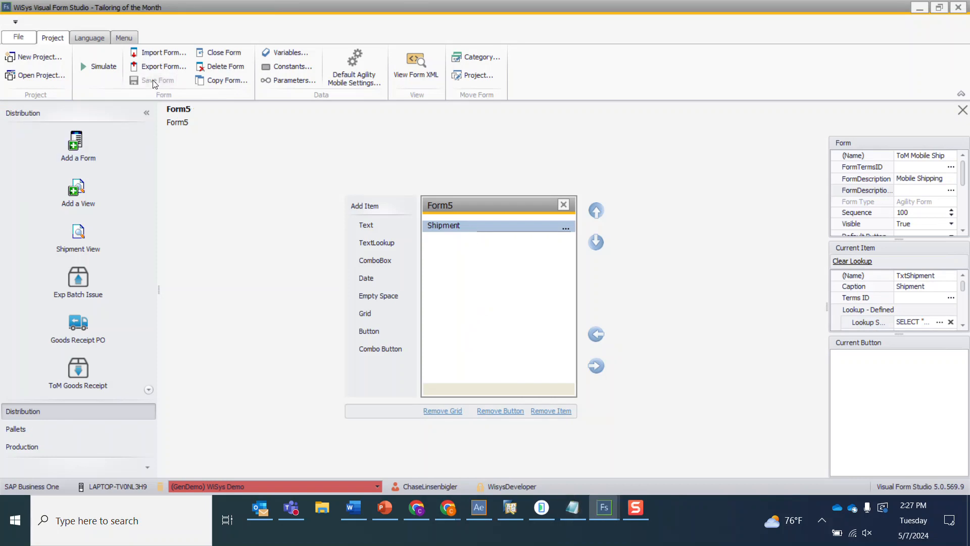
- Add a ComboBox item below the Shipment field
{"action": "left_click", "coordinate": [907, 187]}
{"action": "left_click", "coordinate": [894, 201]}
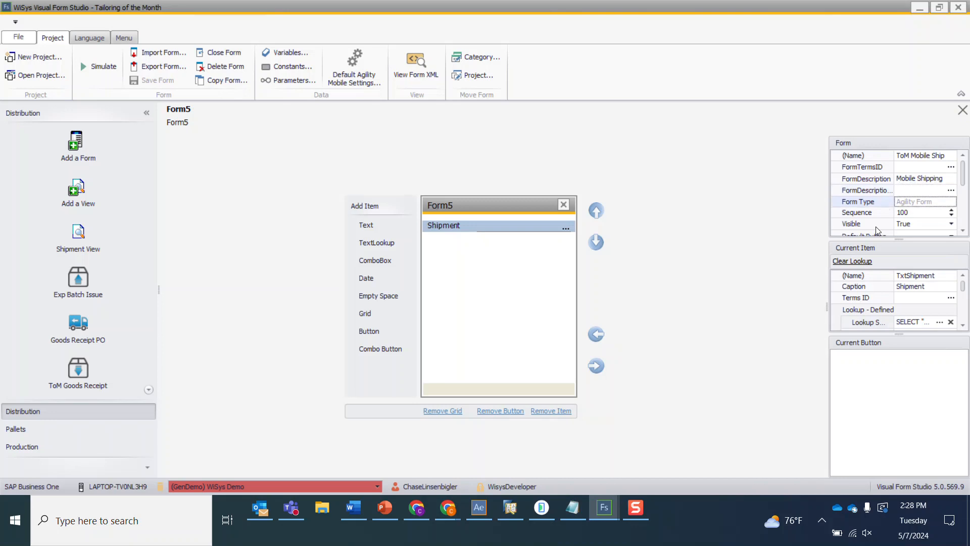
{"action": "left_click", "coordinate": [519, 304]}
{"action": "left_click", "coordinate": [375, 261]}
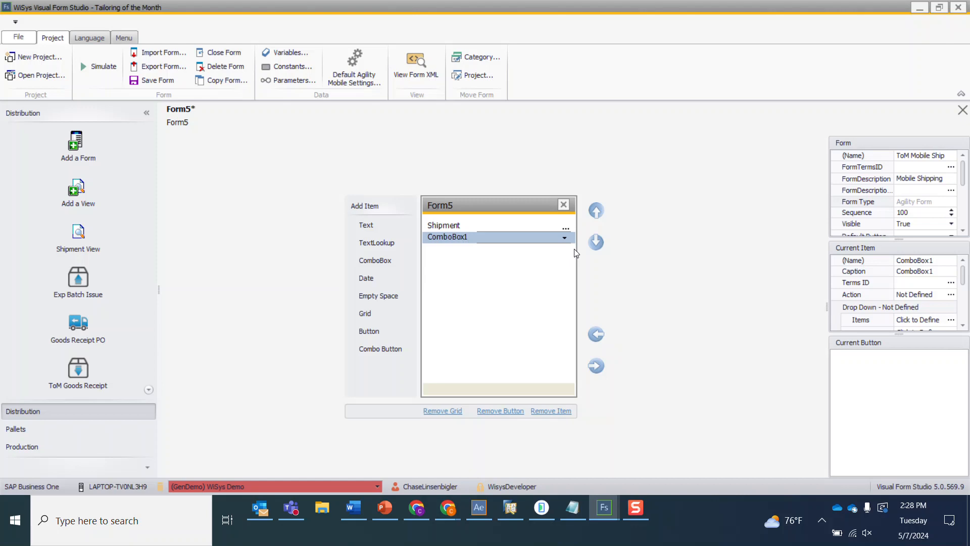
- Name the combo box TxtCarrier and set its caption to Carrier
{"action": "left_click", "coordinate": [922, 258]}
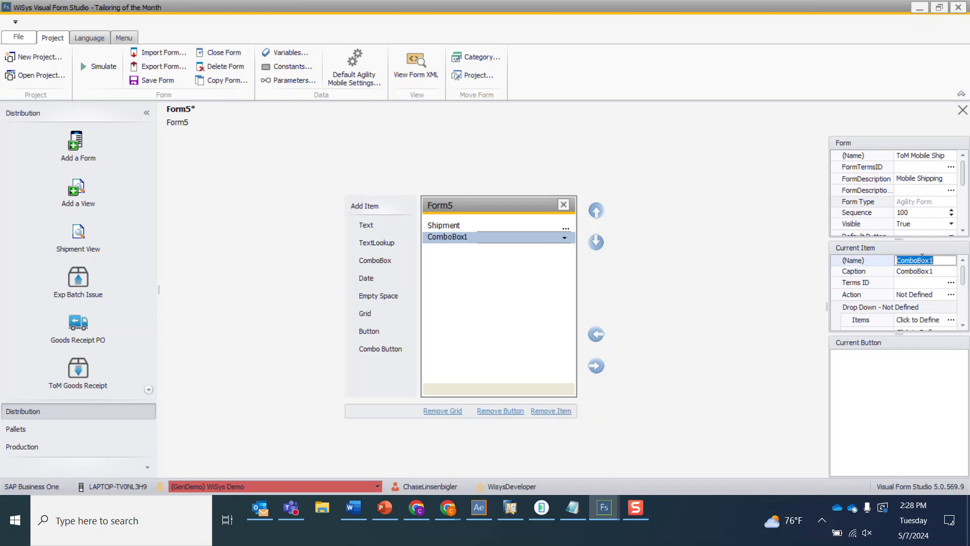
{"action": "type", "text": "TxtCarrier"}
{"action": "key", "text": "Tab"}
{"action": "type", "text": "Carrier"}
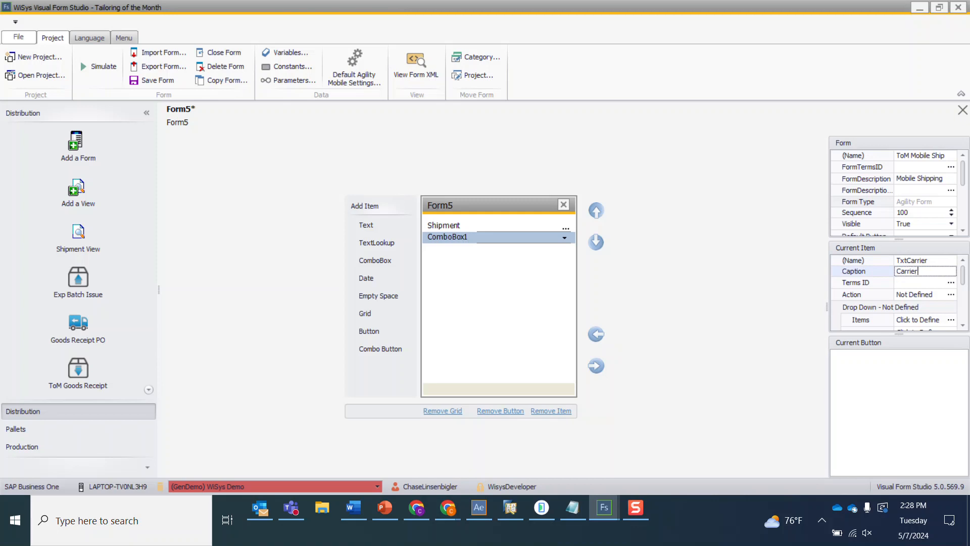
{"action": "key", "text": "Tab"}
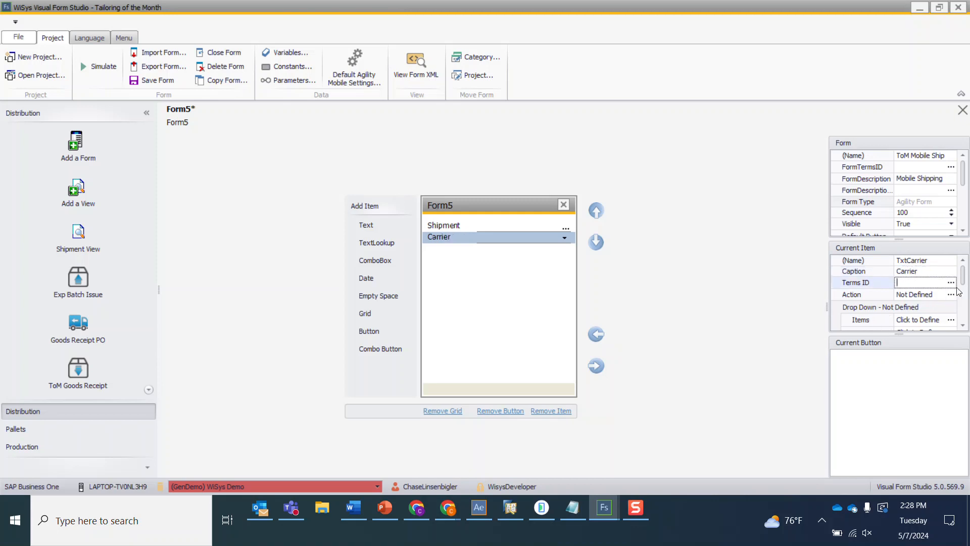
- Define the carrier drop-down items as LTL, UPS, FedEx and USPS, one per line
{"action": "scroll", "coordinate": [964, 285], "scroll_direction": "down", "scroll_amount": 2}
{"action": "scroll", "coordinate": [963, 287], "scroll_direction": "down", "scroll_amount": 1}
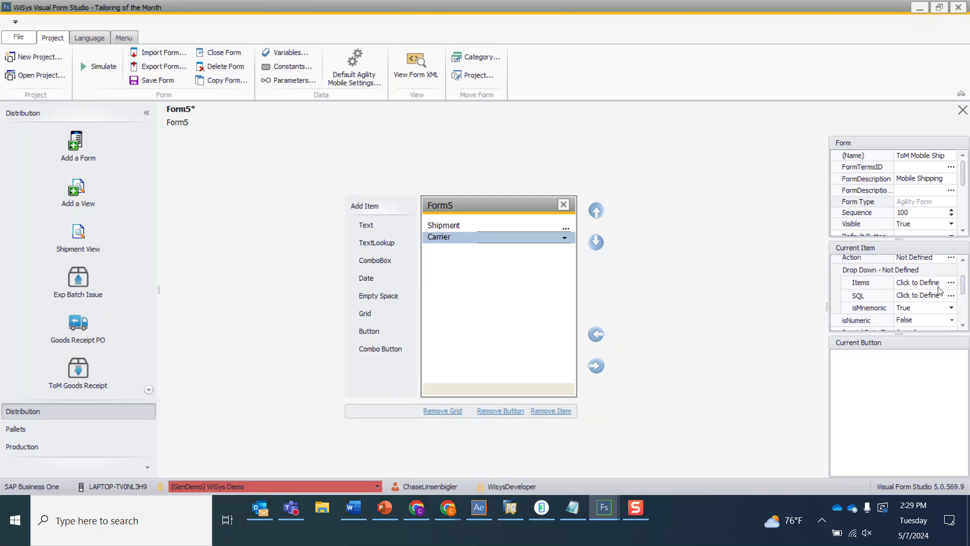
{"action": "left_click", "coordinate": [951, 282]}
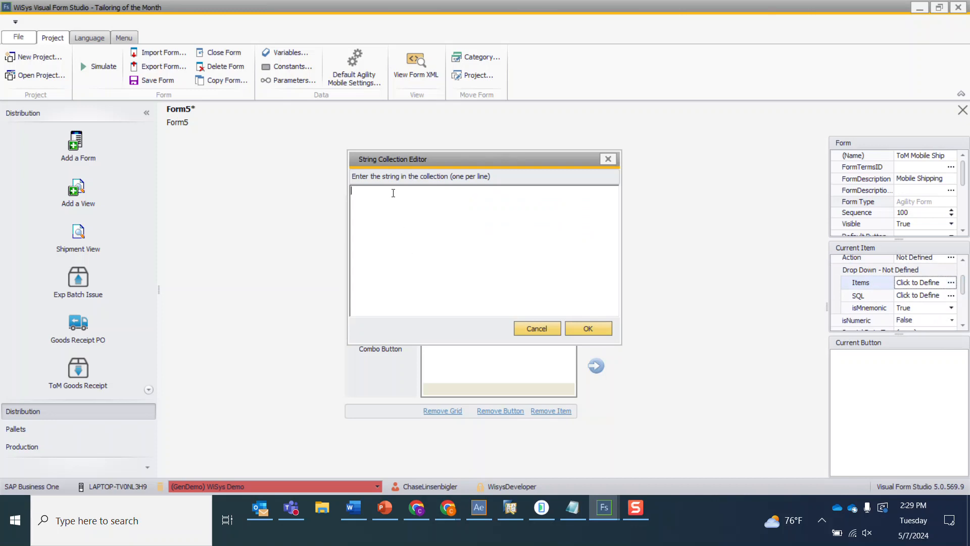
{"action": "type", "text": "LTL "}
{"action": "type", "text": "UPS "}
{"action": "type", "text": "FedE"}
{"action": "type", "text": "x "}
{"action": "type", "text": "USPS"}
{"action": "left_click", "coordinate": [587, 329]}
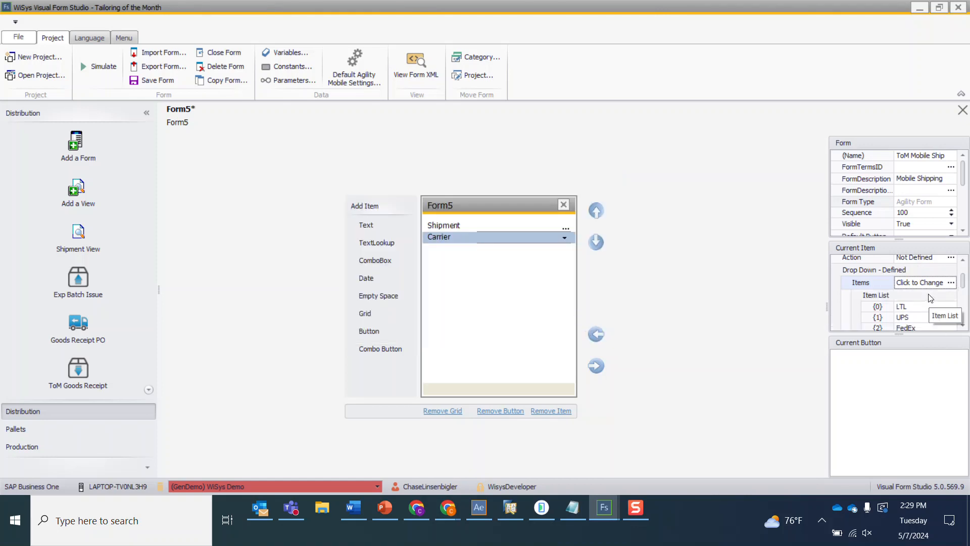
- Save the form and simulate it, choosing a shipment from the Shipment lookup
{"action": "left_click", "coordinate": [159, 78]}
{"action": "left_click", "coordinate": [101, 66]}
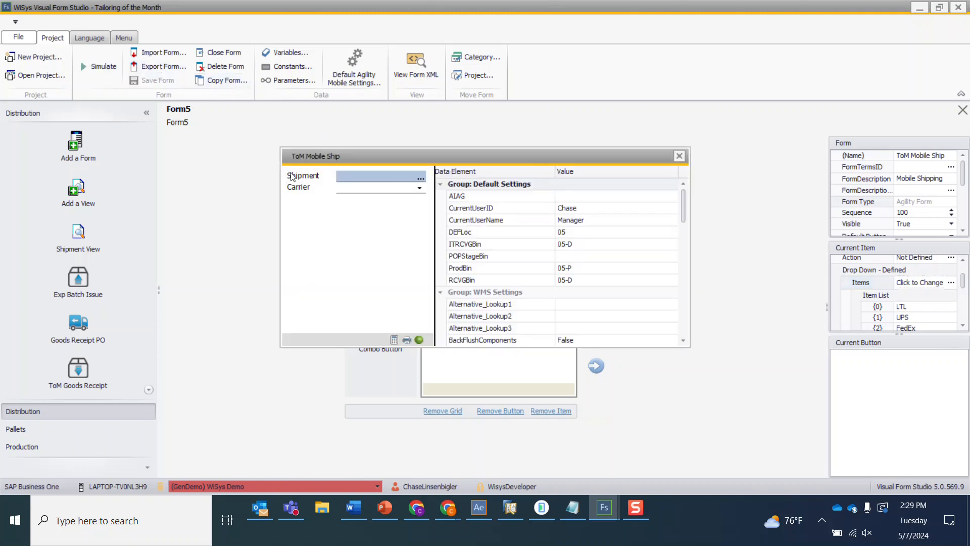
{"action": "left_click", "coordinate": [420, 178]}
{"action": "double_click", "coordinate": [339, 216]}
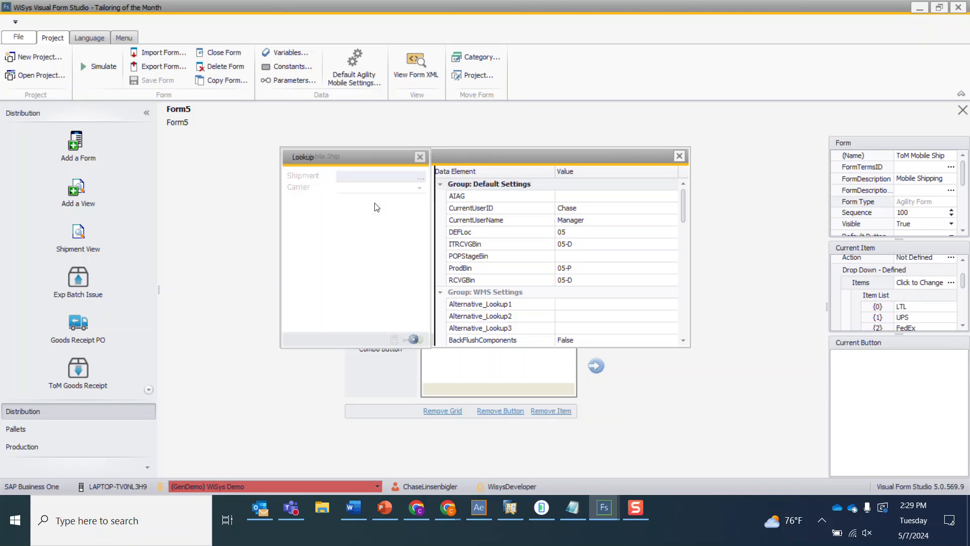
- Open the Carrier drop-down in the running simulation to check its items, and close the simulator
{"action": "left_click", "coordinate": [419, 189]}
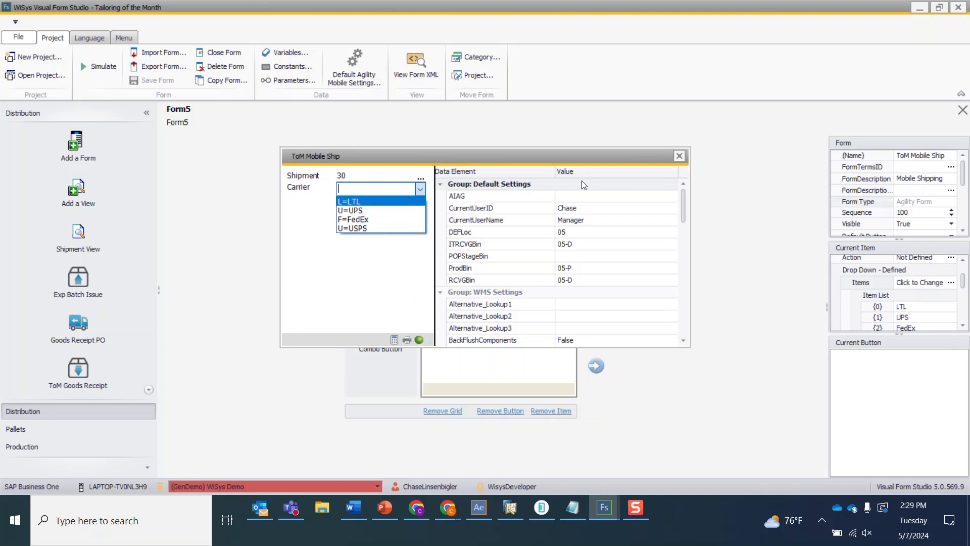
{"action": "left_click", "coordinate": [678, 159]}
{"action": "left_click", "coordinate": [679, 158]}
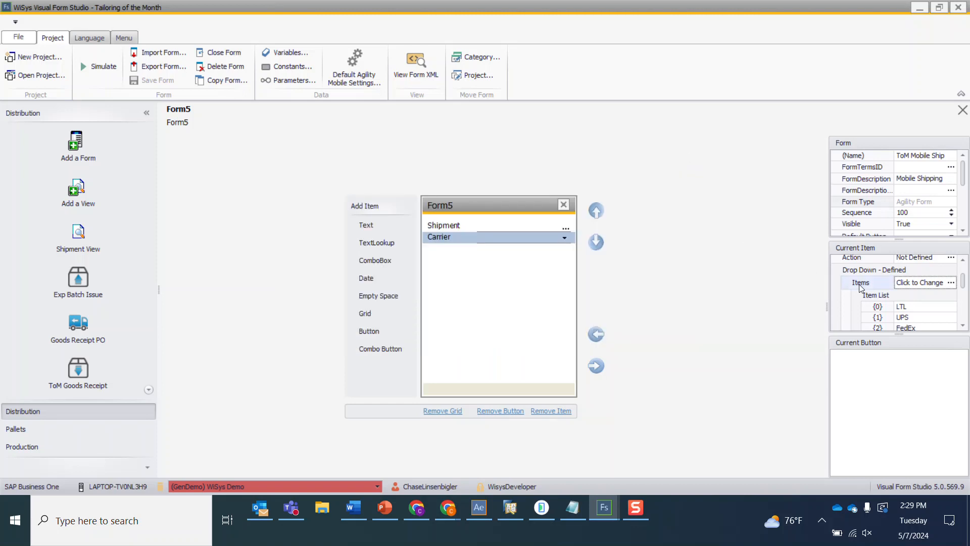
- Set the Carrier combo box's isMnemonic property to False
{"action": "scroll", "coordinate": [898, 324], "scroll_direction": "down", "scroll_amount": 3}
{"action": "scroll", "coordinate": [906, 308], "scroll_direction": "up", "scroll_amount": 4}
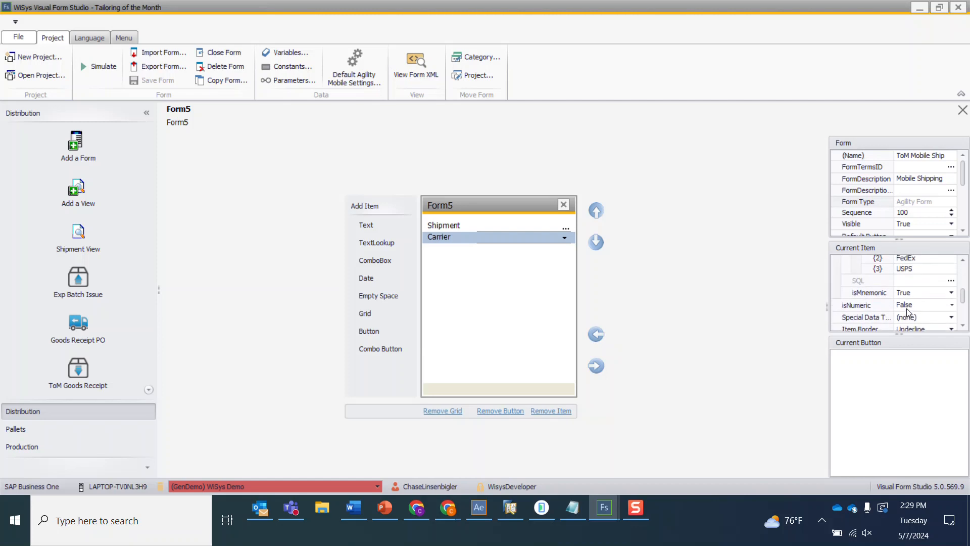
{"action": "scroll", "coordinate": [907, 313], "scroll_direction": "down", "scroll_amount": 3}
{"action": "left_click", "coordinate": [951, 293]}
{"action": "left_click", "coordinate": [905, 312]}
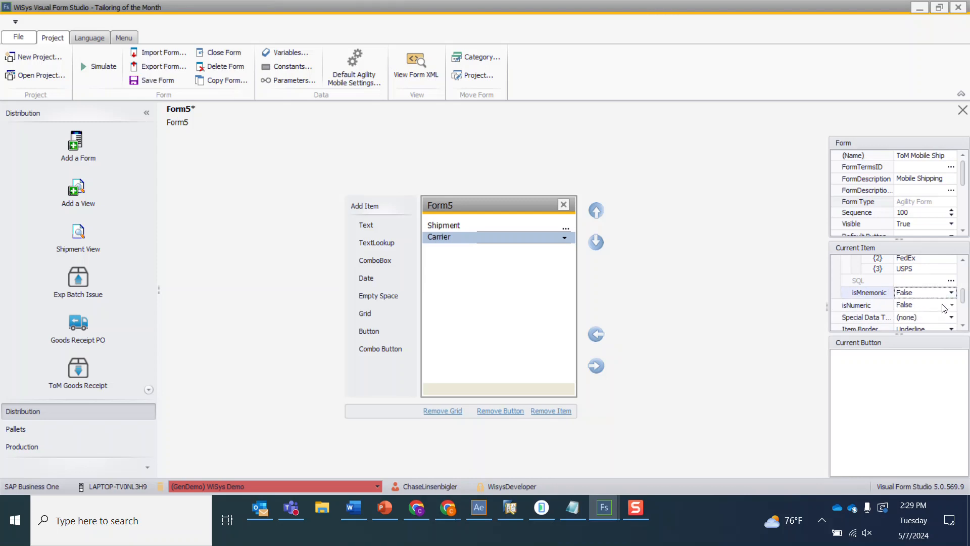
- Save the form and simulate it, picking a shipment from the lookup and choosing UPS as the carrier
{"action": "left_click", "coordinate": [157, 85]}
{"action": "left_click", "coordinate": [97, 66]}
{"action": "left_click", "coordinate": [420, 178]}
{"action": "double_click", "coordinate": [361, 218]}
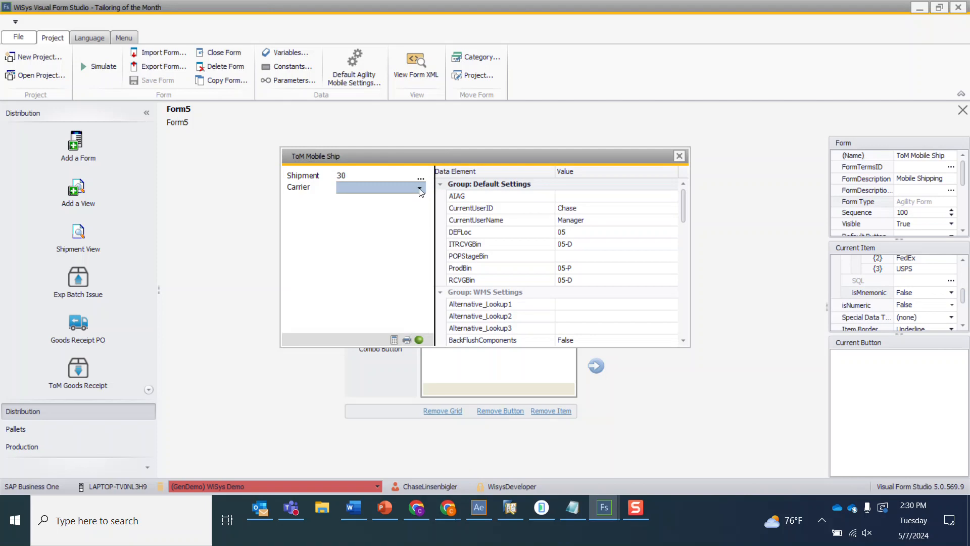
{"action": "left_click", "coordinate": [420, 188]}
{"action": "left_click", "coordinate": [374, 210]}
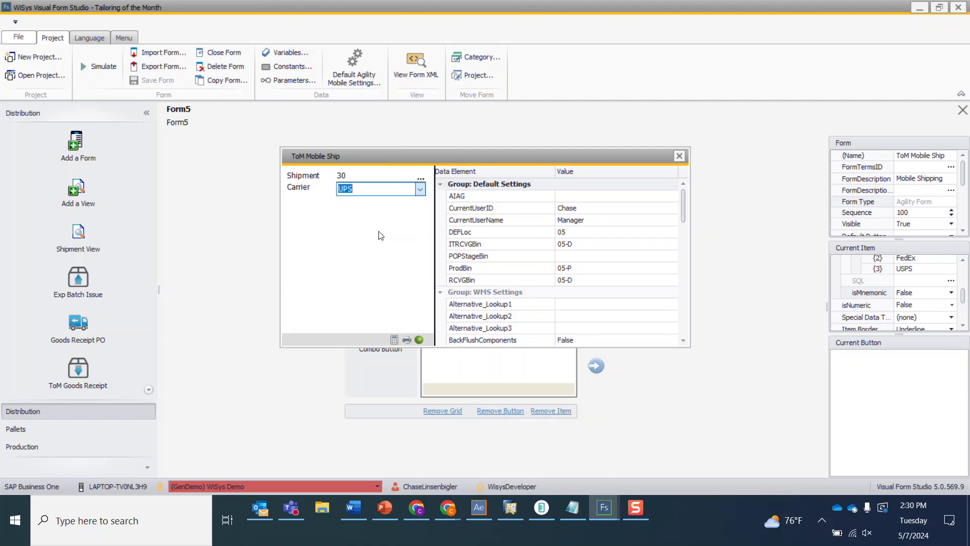
{"action": "left_click", "coordinate": [679, 156]}
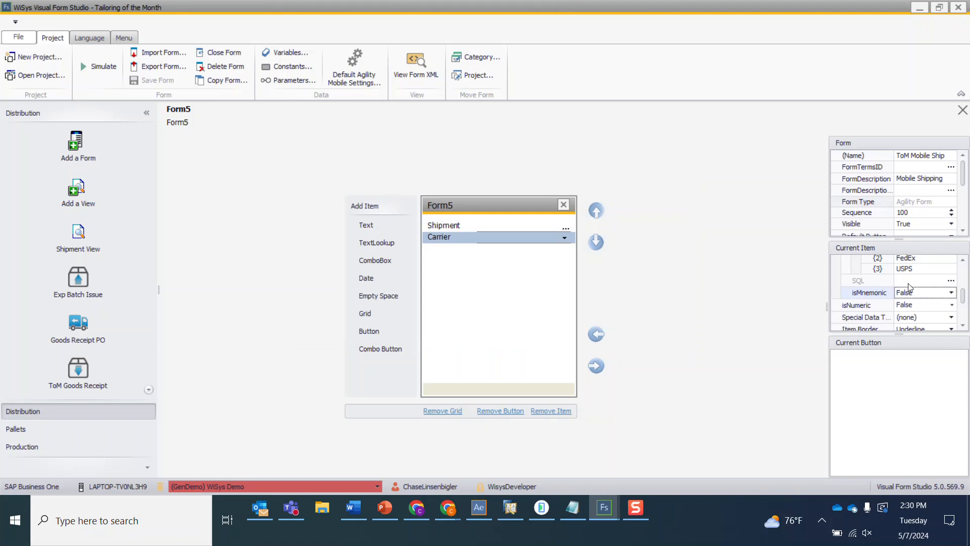
- Add two text items below Carrier and name the first TxtProNo with the caption Pro No
{"action": "scroll", "coordinate": [910, 288], "scroll_direction": "up", "scroll_amount": 3}
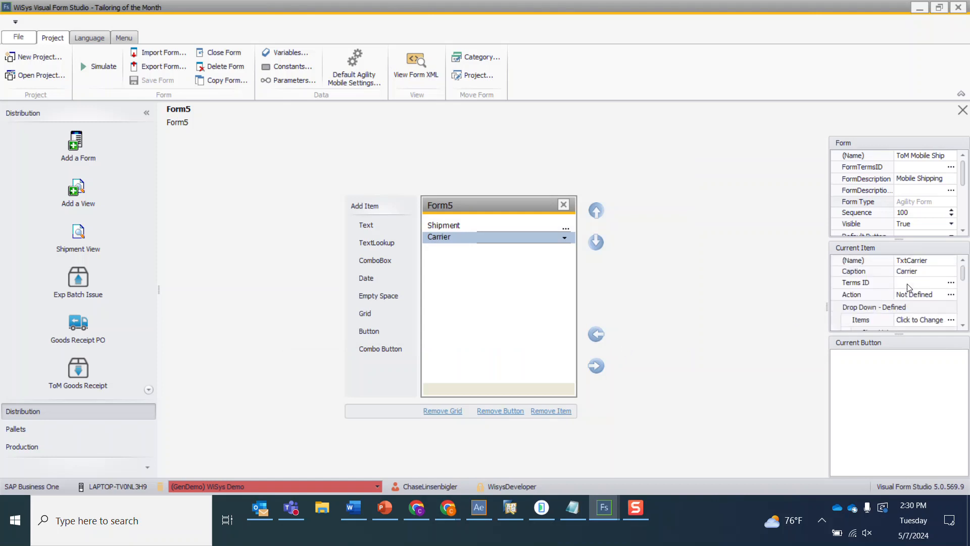
{"action": "left_click", "coordinate": [445, 230]}
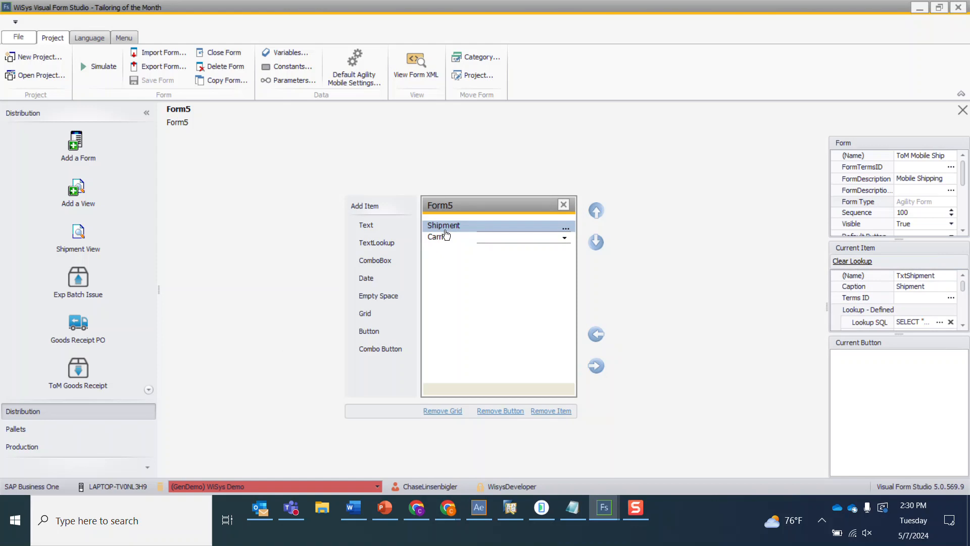
{"action": "left_click", "coordinate": [444, 238]}
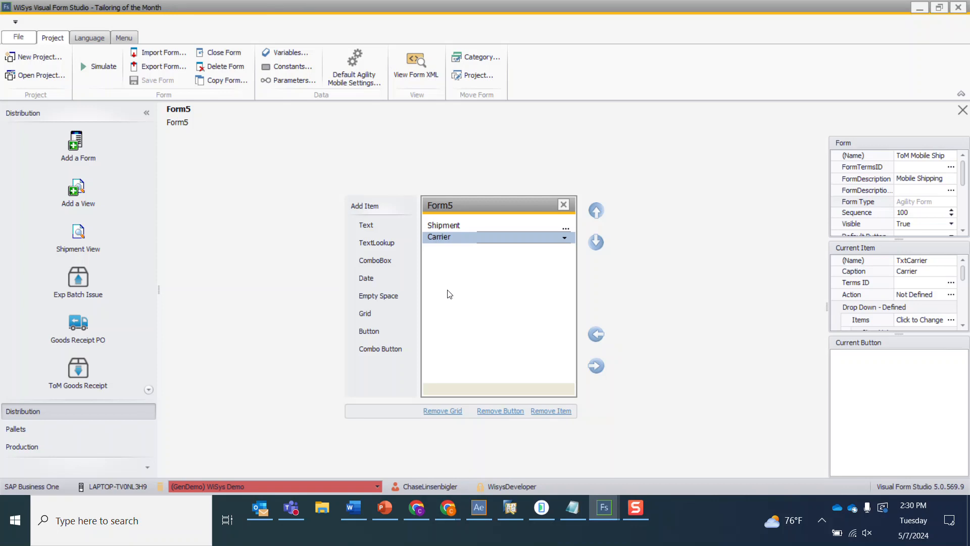
{"action": "left_click", "coordinate": [370, 225]}
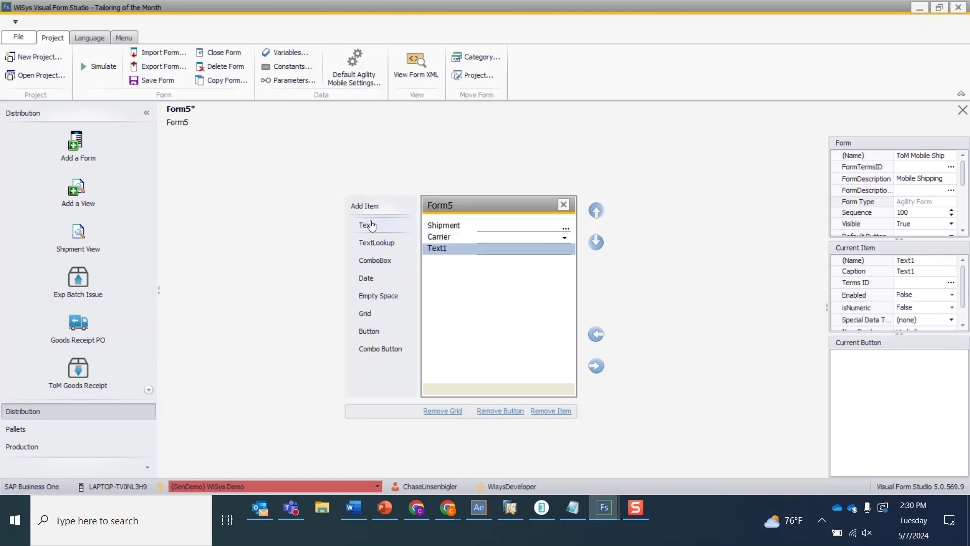
{"action": "left_click", "coordinate": [370, 226]}
{"action": "left_click", "coordinate": [907, 261]}
{"action": "left_click", "coordinate": [907, 261]}
{"action": "type", "text": "TxtProNo"}
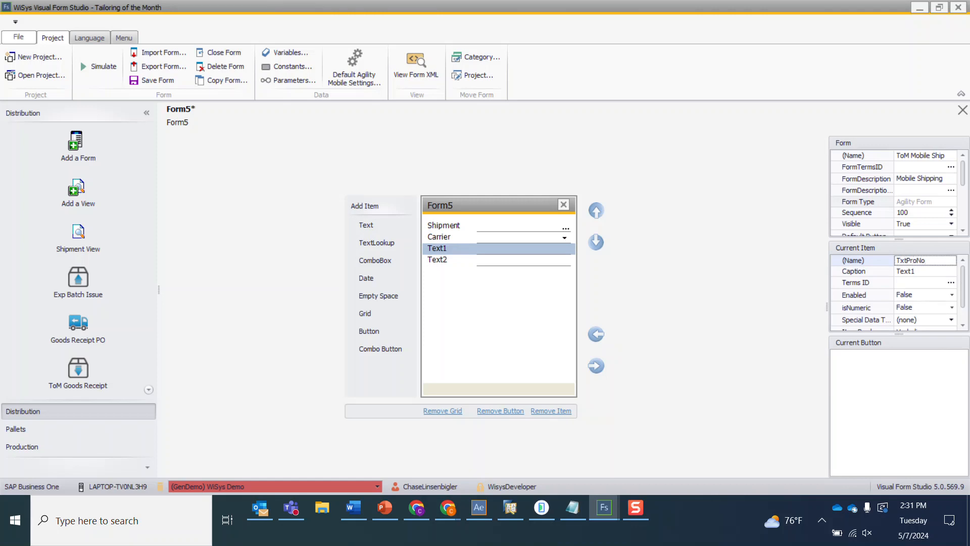
{"action": "key", "text": "Tab"}
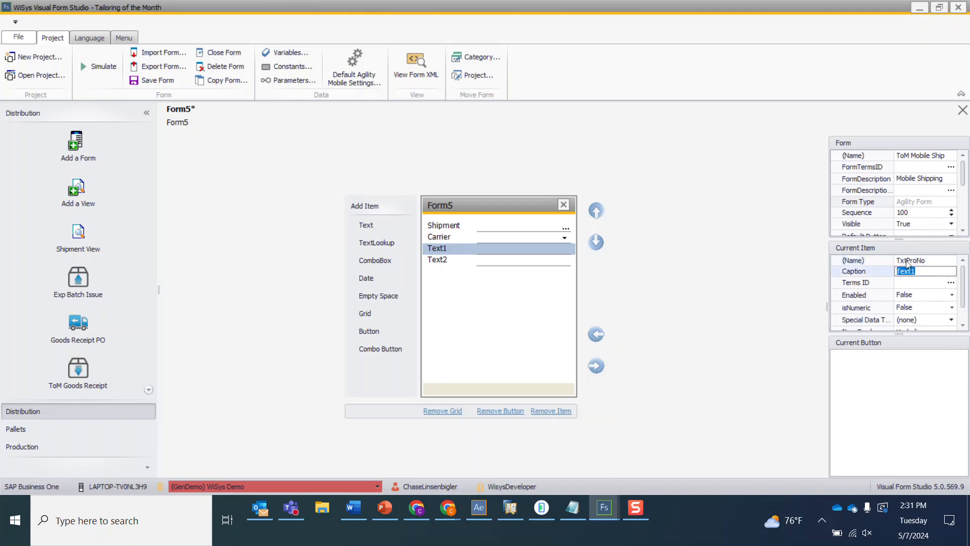
{"action": "type", "text": "Pro No."}
{"action": "key", "text": "Return"}
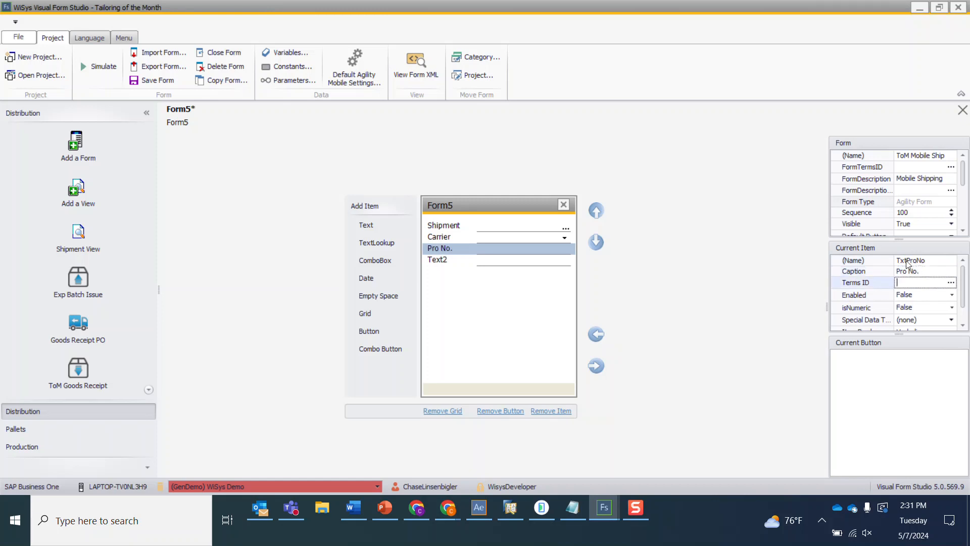
- Name the second text item TxtTrailerNo and set its caption to Trailer No
{"action": "left_click", "coordinate": [473, 263]}
{"action": "left_click", "coordinate": [904, 260]}
{"action": "type", "text": "TxtTrailerNo"}
{"action": "key", "text": "Tab"}
{"action": "type", "text": "Trailer No."}
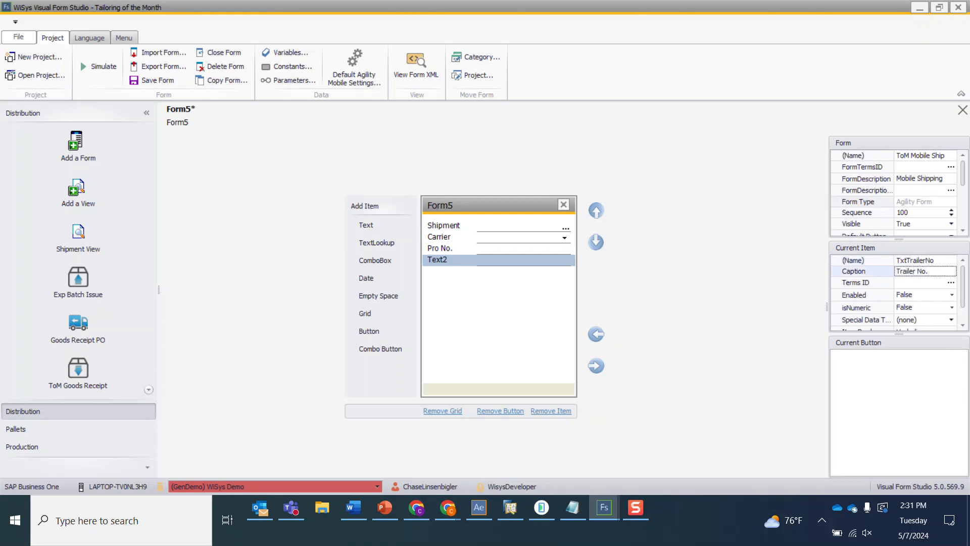
{"action": "key", "text": "Tab"}
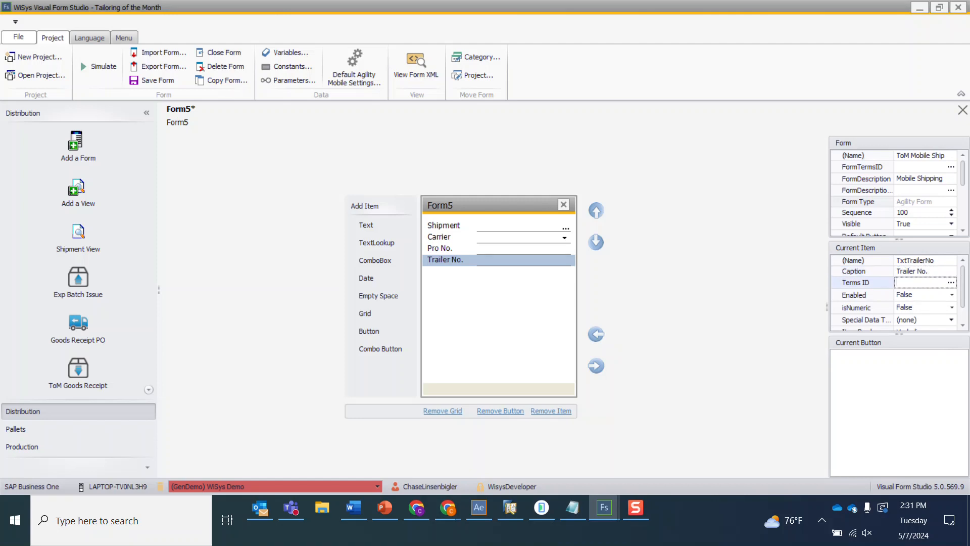
- Set Enabled to True for both the Trailer No. and Pro No. text items
{"action": "left_click", "coordinate": [911, 295]}
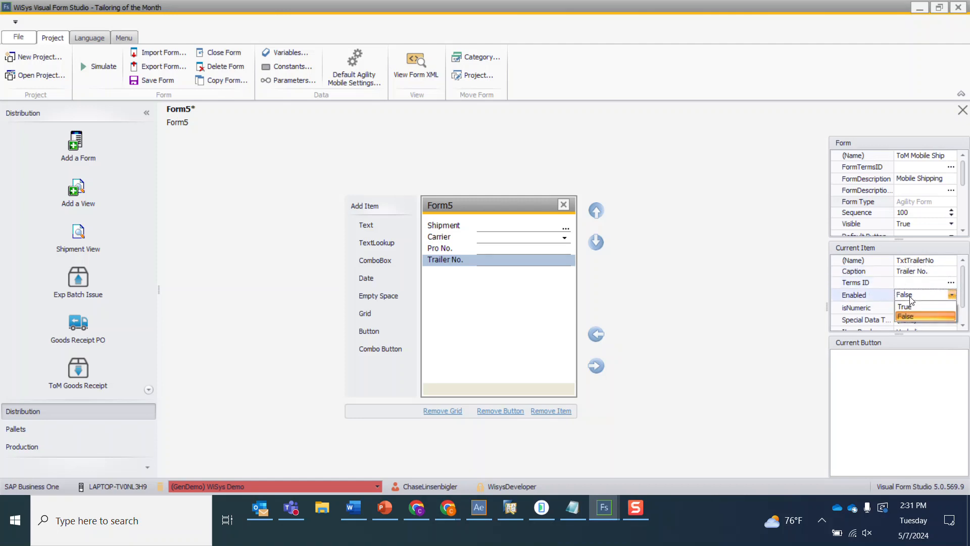
{"action": "left_click", "coordinate": [908, 308]}
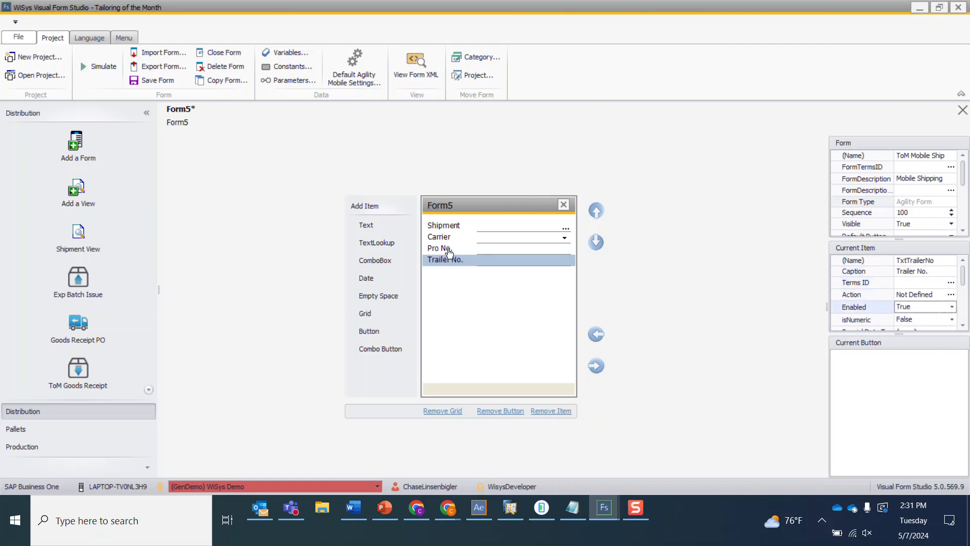
{"action": "left_click", "coordinate": [446, 249]}
{"action": "left_click", "coordinate": [908, 308]}
{"action": "left_click", "coordinate": [905, 319]}
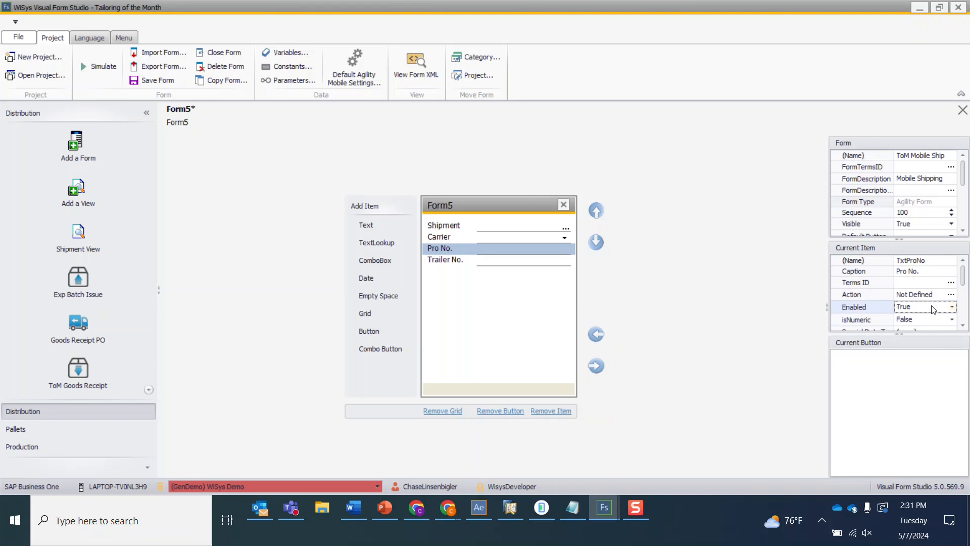
- Add a grid below the Trailer No. field and name it GrPkgs
{"action": "left_click", "coordinate": [460, 261]}
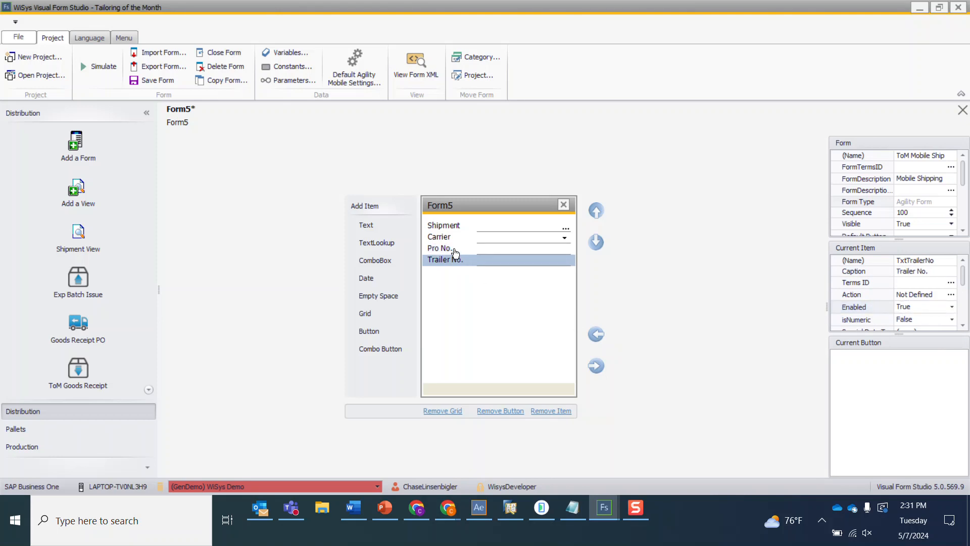
{"action": "left_click", "coordinate": [456, 248]}
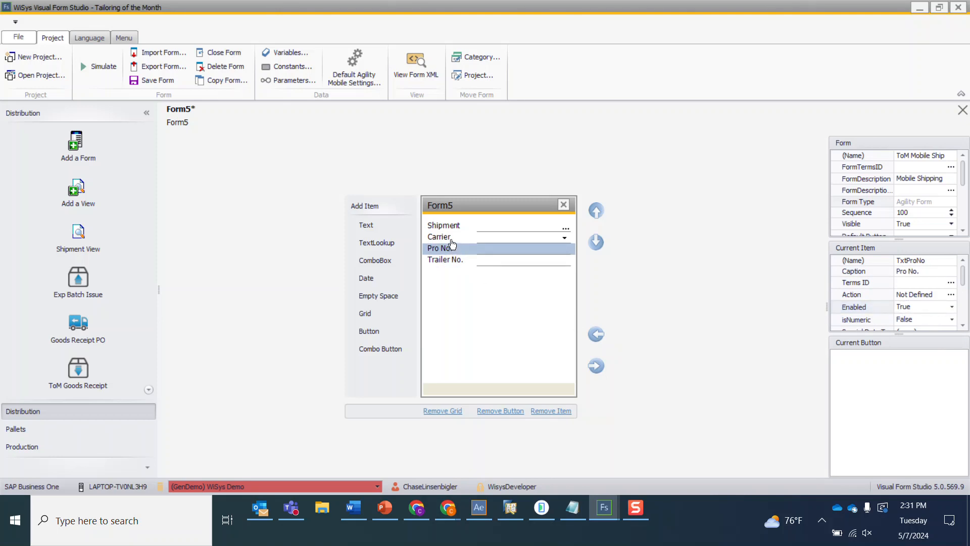
{"action": "left_click", "coordinate": [448, 238]}
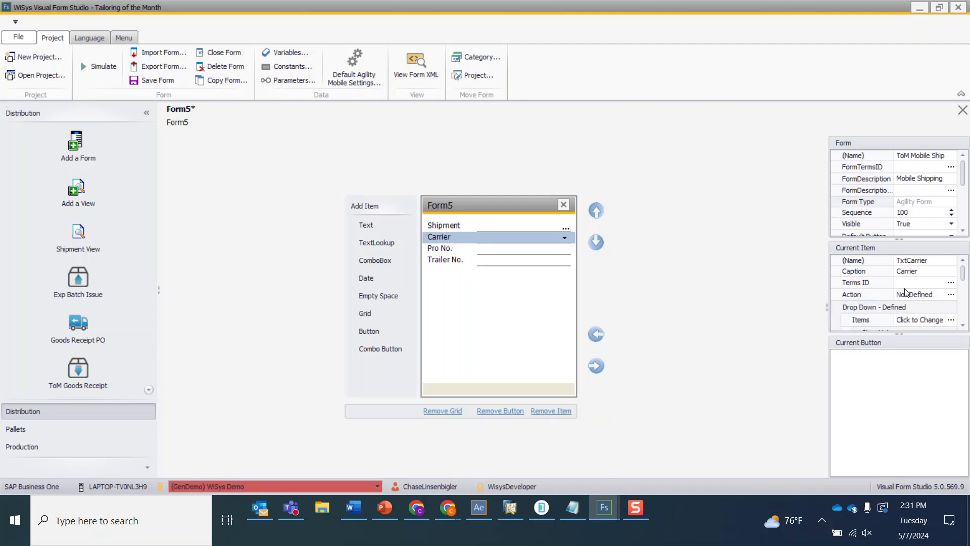
{"action": "left_click", "coordinate": [436, 229]}
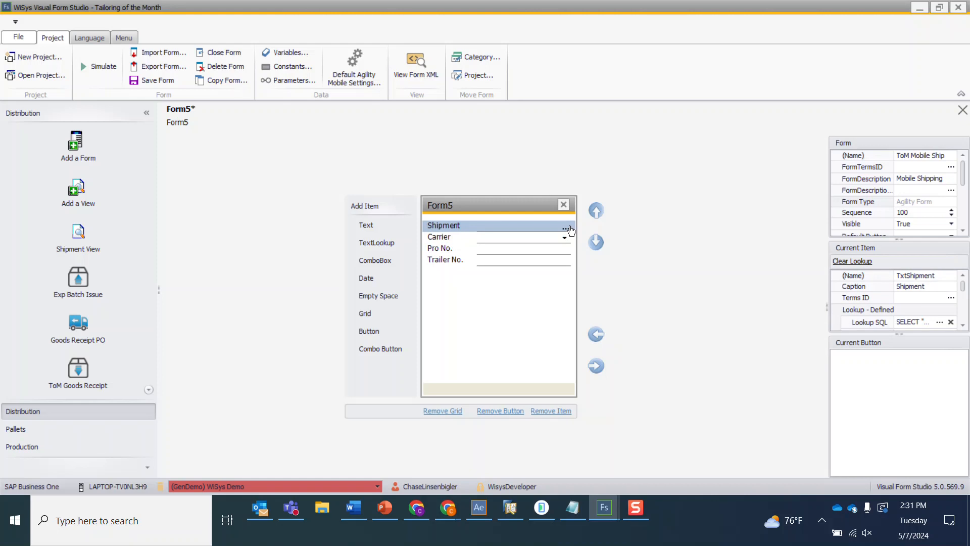
{"action": "left_click", "coordinate": [458, 260]}
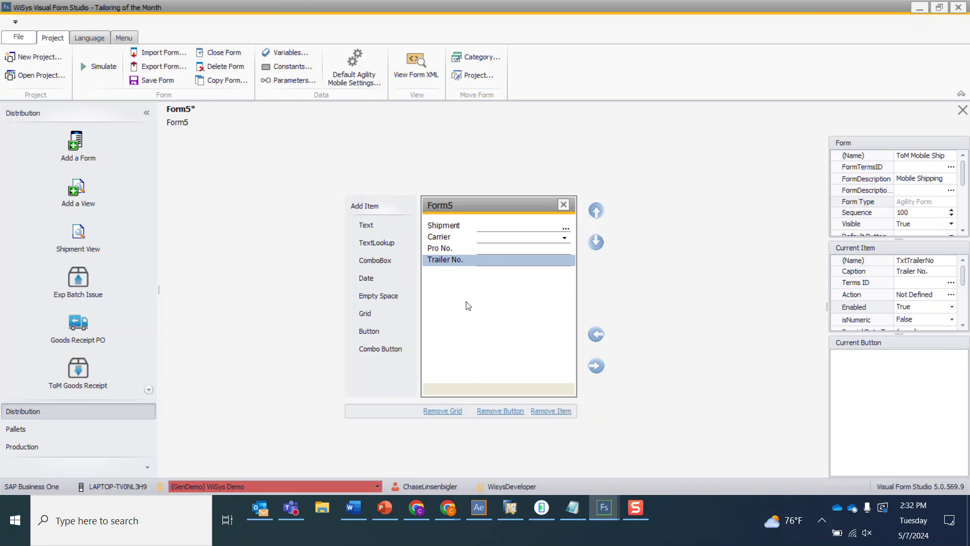
{"action": "left_click", "coordinate": [384, 315]}
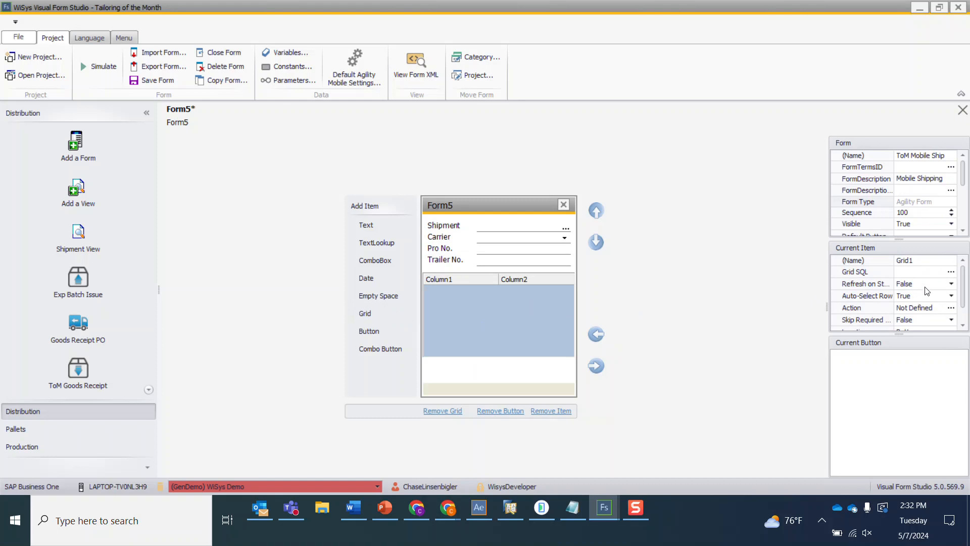
{"action": "left_click", "coordinate": [920, 259]}
{"action": "double_click", "coordinate": [919, 259]}
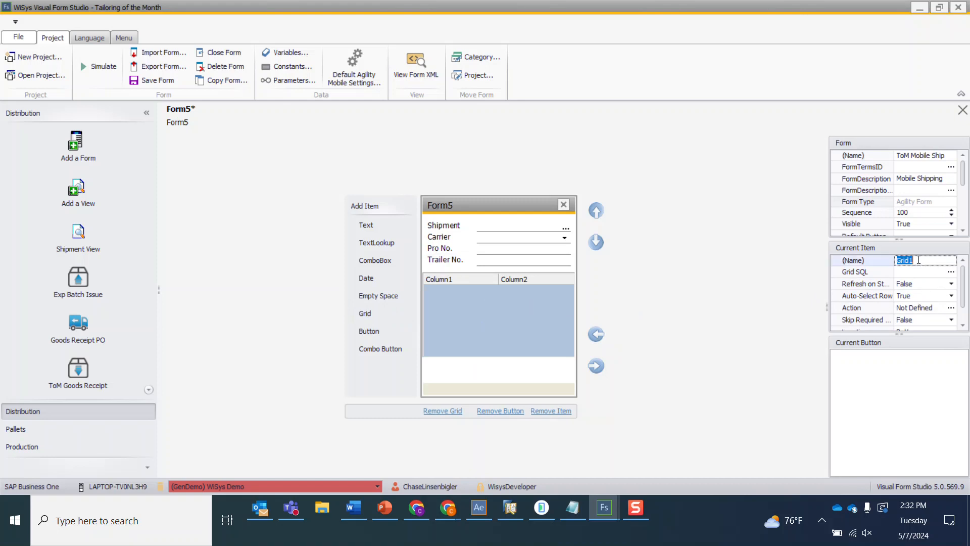
{"action": "type", "text": "GrPkgs"}
{"action": "key", "text": "Tab"}
{"action": "left_click", "coordinate": [950, 272]}
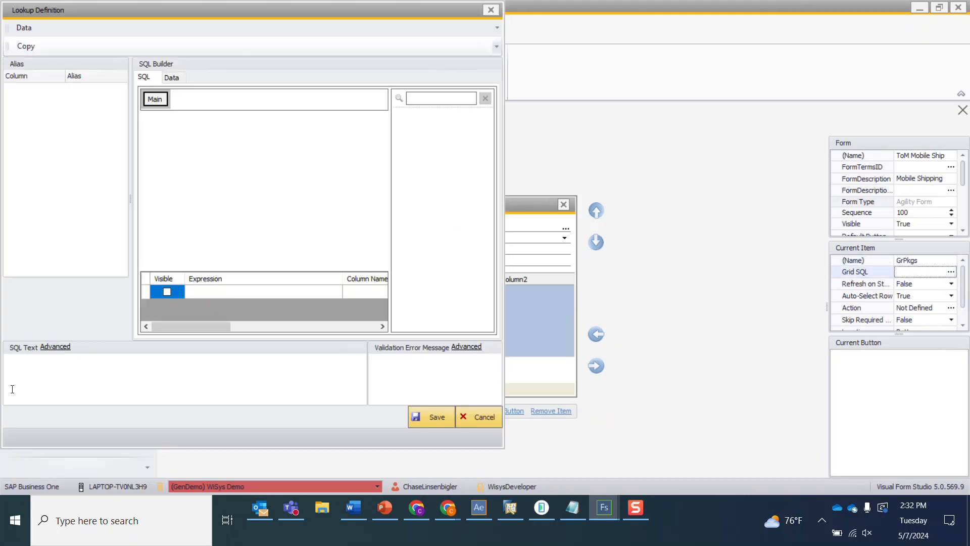
{"action": "left_click", "coordinate": [53, 348]}
{"action": "key", "text": "alt+Tab"}
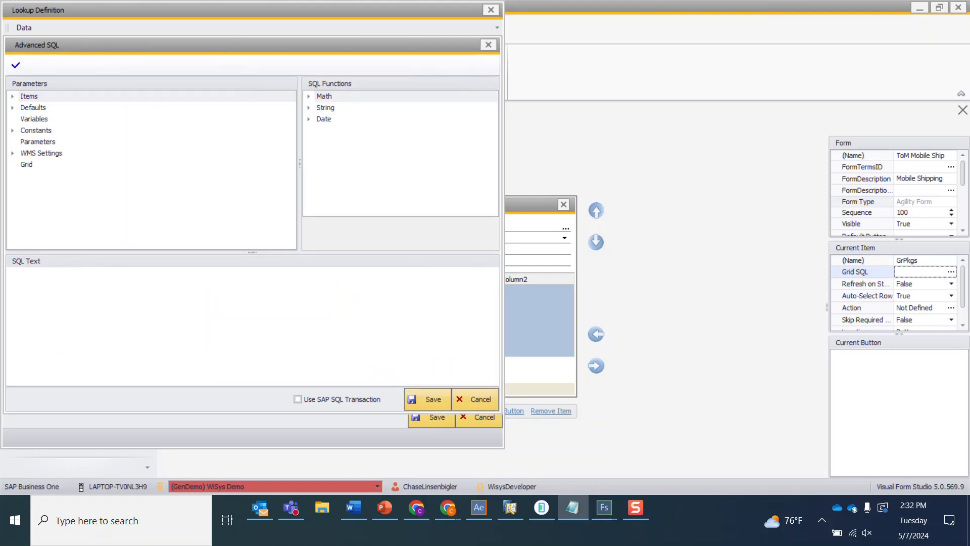
{"action": "left_click", "coordinate": [55, 299]}
{"action": "type", "text": "SELECT \"WSPKG\".\"PKG_NO\" FROM \"WSPKG\" WHERE \"WSPKG\".\"SHIPMENT_NO\" = '@TxtShipment'"}
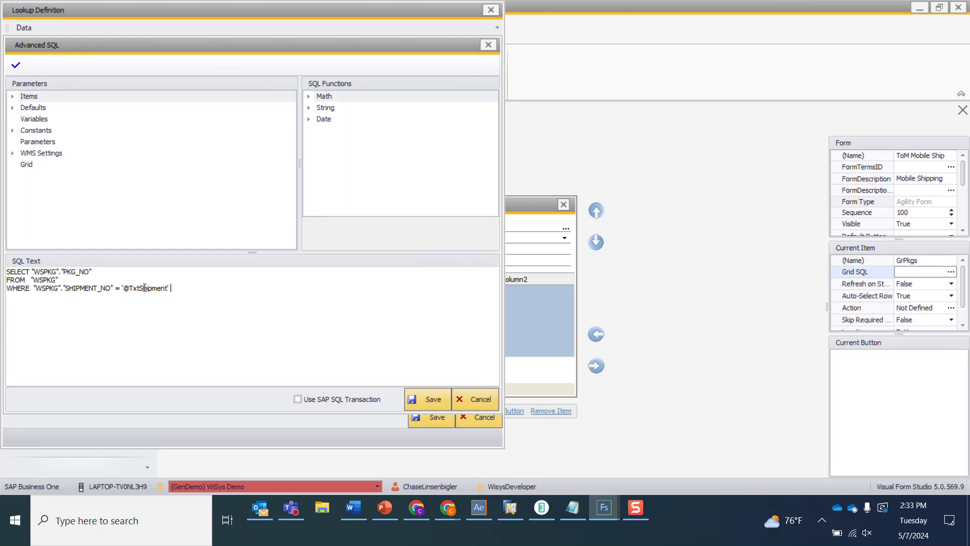
{"action": "left_click", "coordinate": [433, 399]}
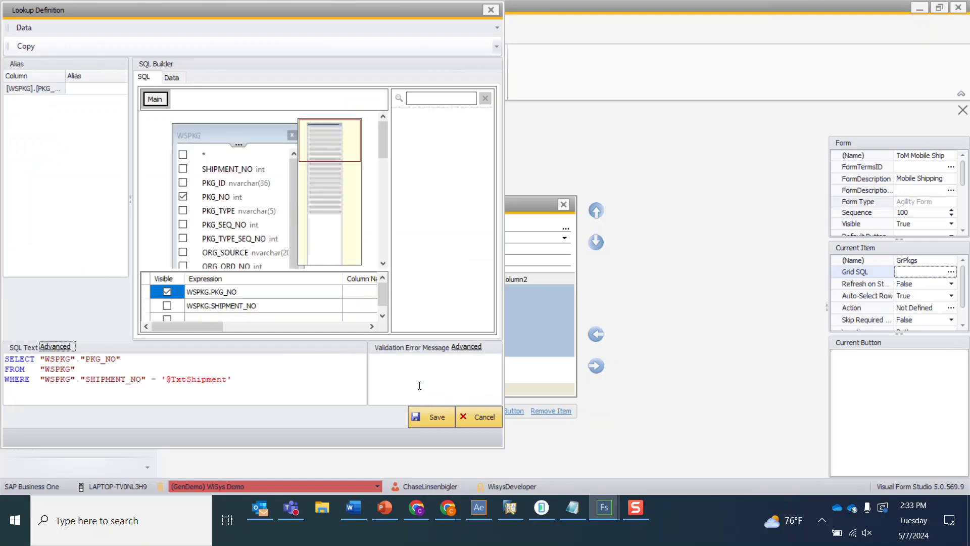
- Set the grid's validation error message to No Packages On Shipment and save the lookup definition
{"action": "left_click", "coordinate": [408, 369]}
{"action": "type", "text": "No Pa"}
{"action": "type", "text": "ages On Shipment"}
{"action": "left_click", "coordinate": [430, 419]}
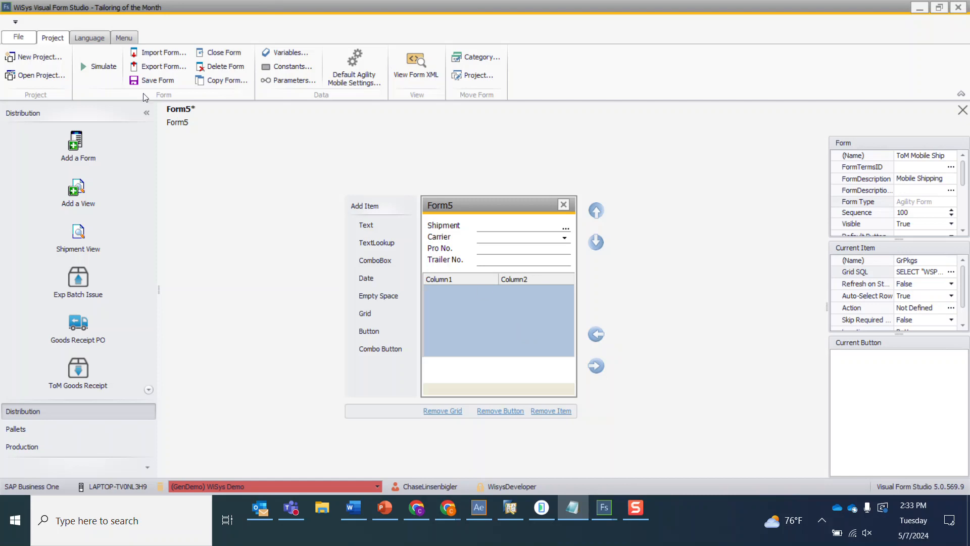
- Save the form, then simulate it and pick shipment 301 and carrier UPS
{"action": "left_click", "coordinate": [148, 81]}
{"action": "left_click", "coordinate": [99, 67]}
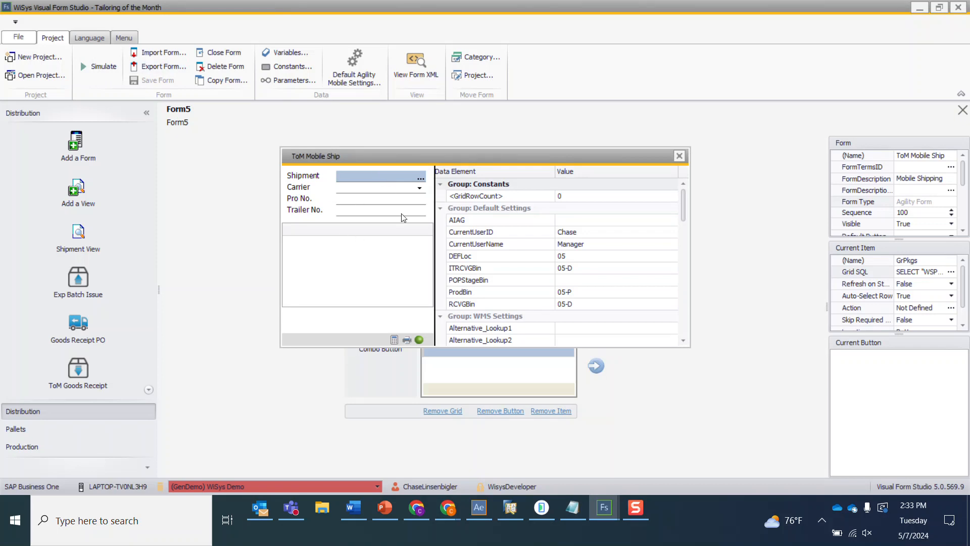
{"action": "left_click", "coordinate": [421, 177]}
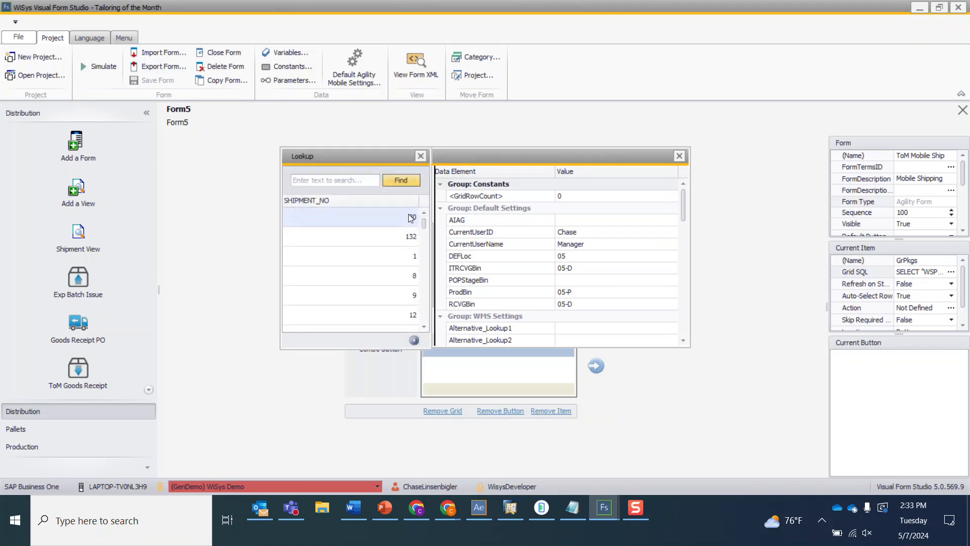
{"action": "left_click", "coordinate": [366, 199]}
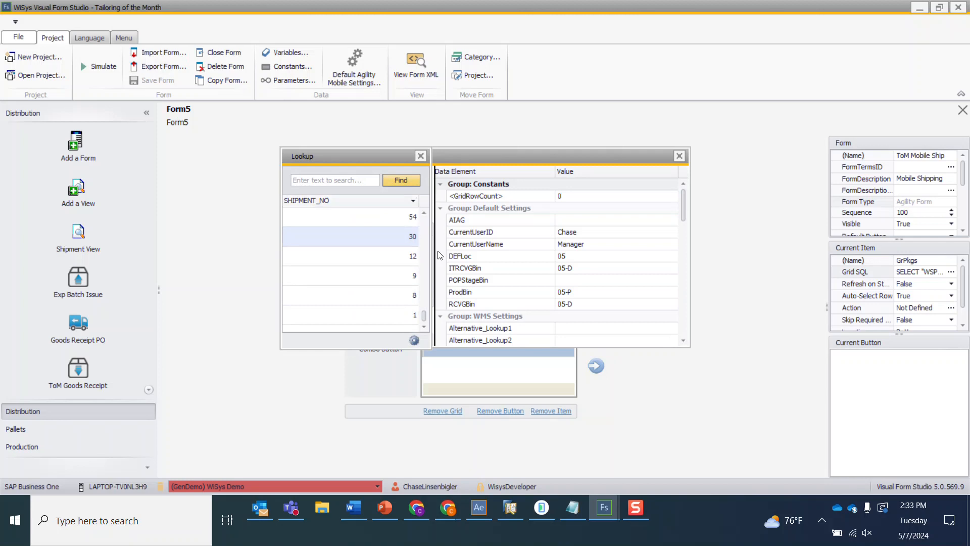
{"action": "left_click_drag", "start_coordinate": [423, 322], "coordinate": [420, 205]}
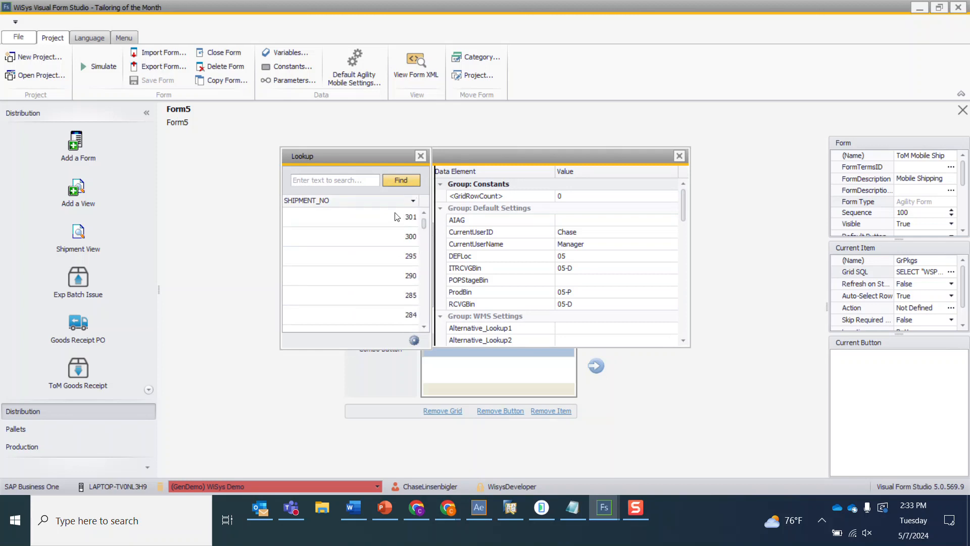
{"action": "double_click", "coordinate": [400, 219]}
{"action": "left_click", "coordinate": [419, 189]}
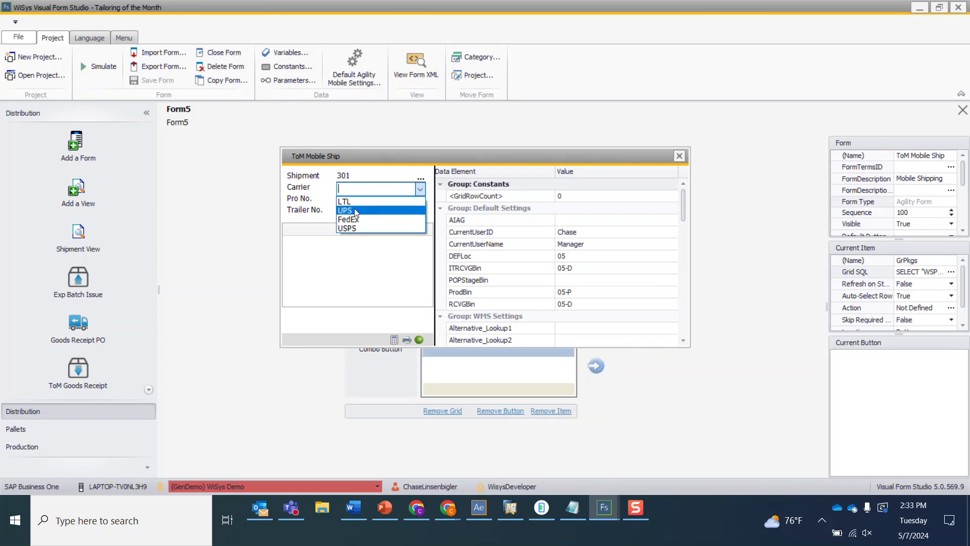
{"action": "left_click", "coordinate": [354, 210]}
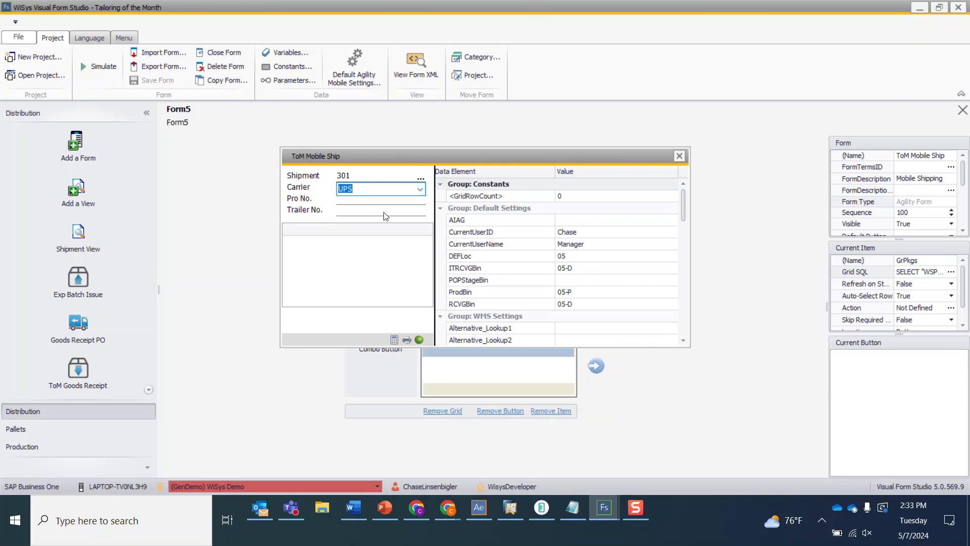
- Enter Pro No. 23423 and Trailer No. 342 in the simulation, then close it
{"action": "key", "text": "Tab"}
{"action": "type", "text": "23423"}
{"action": "key", "text": "Tab"}
{"action": "type", "text": "342"}
{"action": "key", "text": "Tab"}
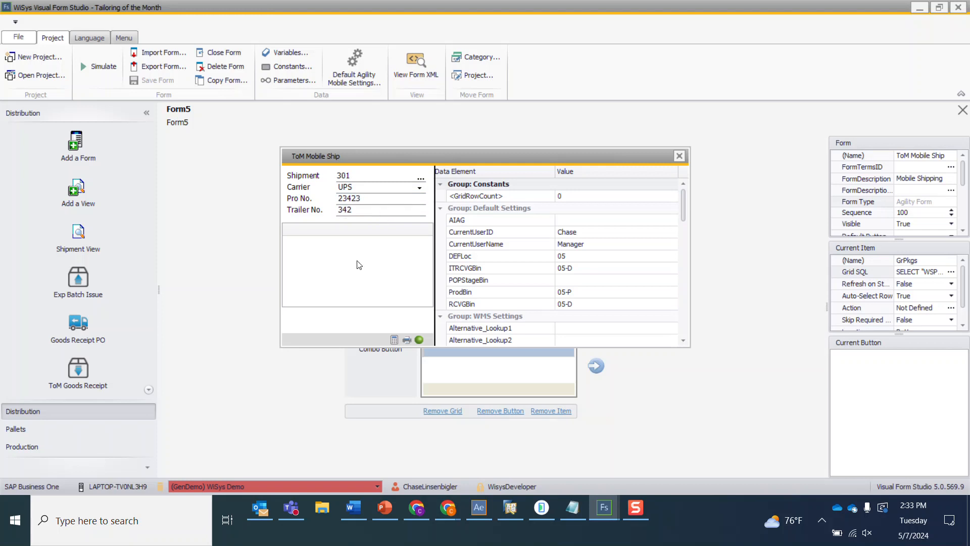
{"action": "left_click", "coordinate": [678, 156]}
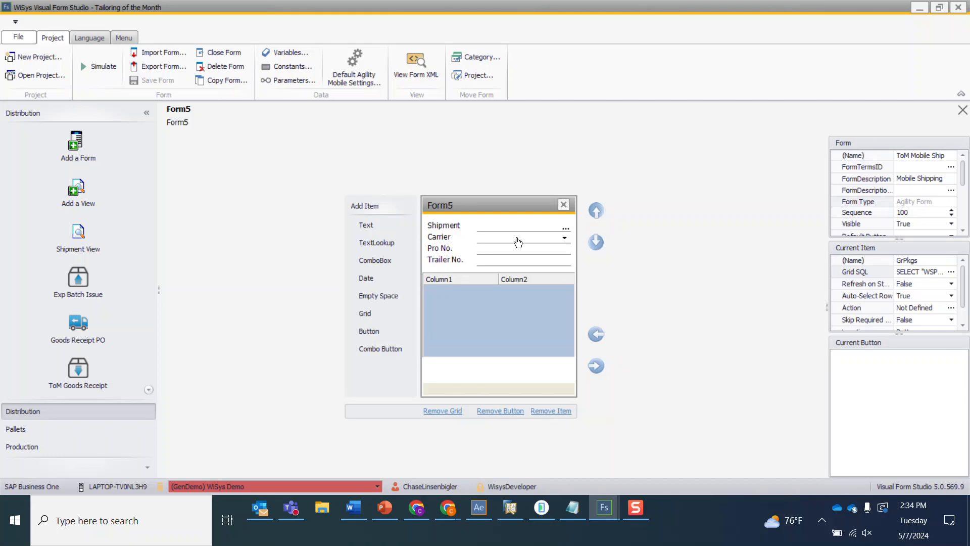
- Add a Grid Refresh action to the Shipment field and save the form
{"action": "left_click", "coordinate": [503, 225]}
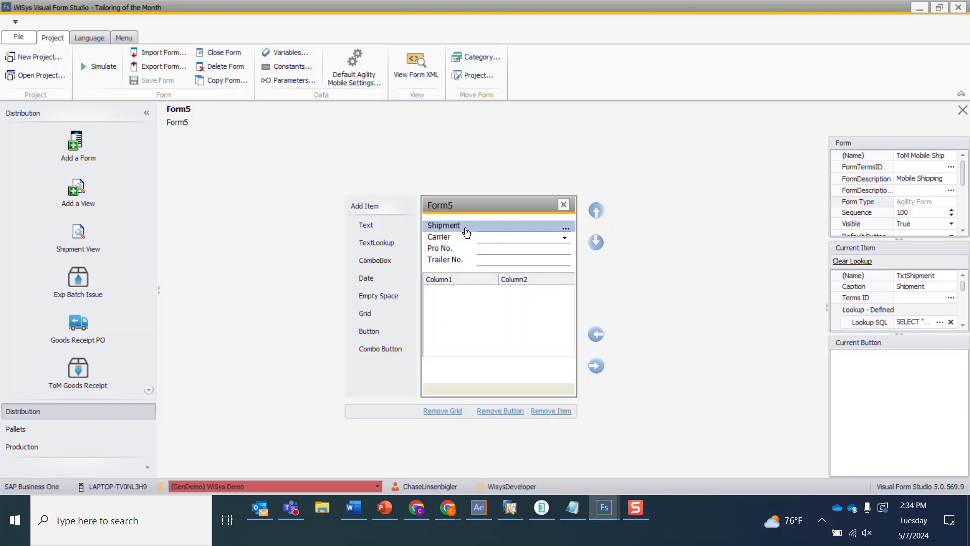
{"action": "scroll", "coordinate": [907, 305], "scroll_direction": "down", "scroll_amount": 3}
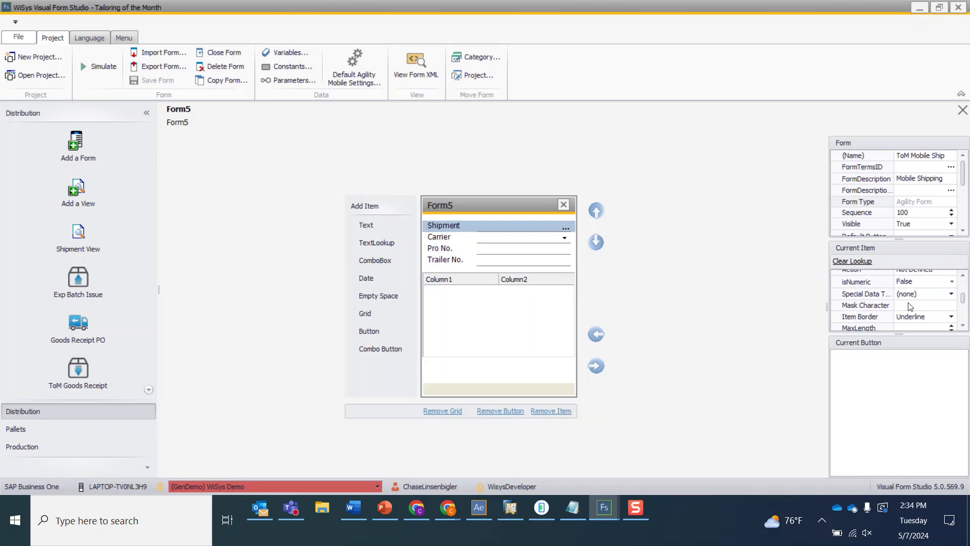
{"action": "left_click", "coordinate": [945, 270]}
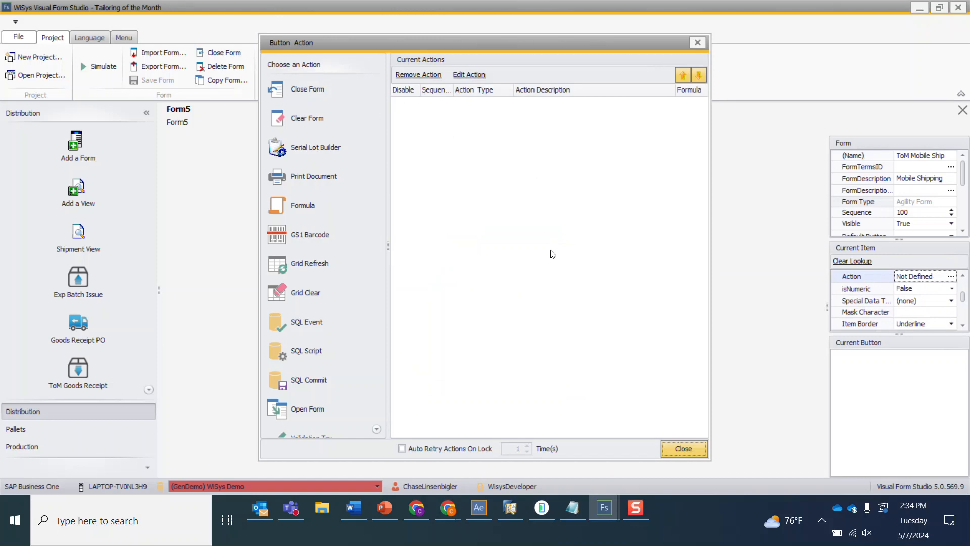
{"action": "double_click", "coordinate": [283, 263]}
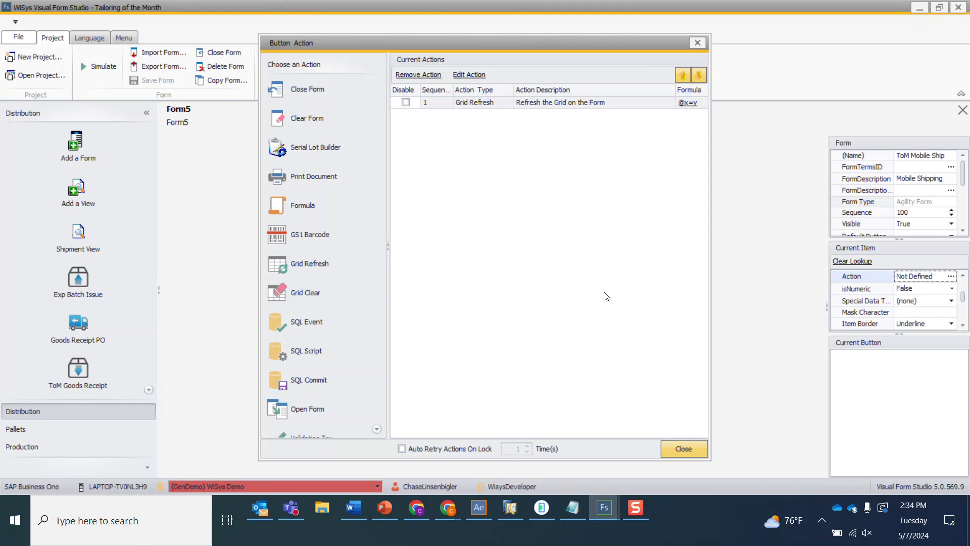
{"action": "left_click", "coordinate": [697, 43]}
{"action": "left_click", "coordinate": [168, 81]}
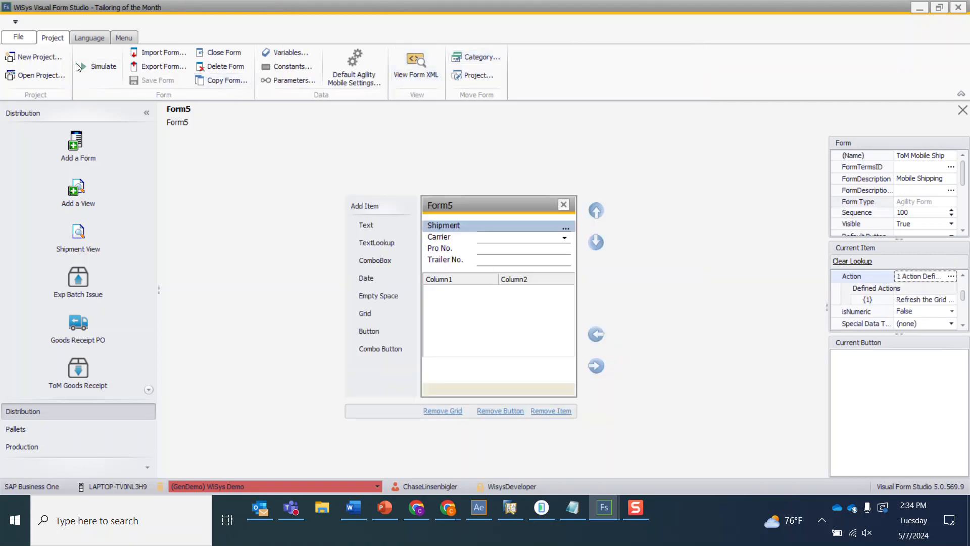
- Simulate the form and select shipment 301 to test the packages grid
{"action": "left_click", "coordinate": [103, 69]}
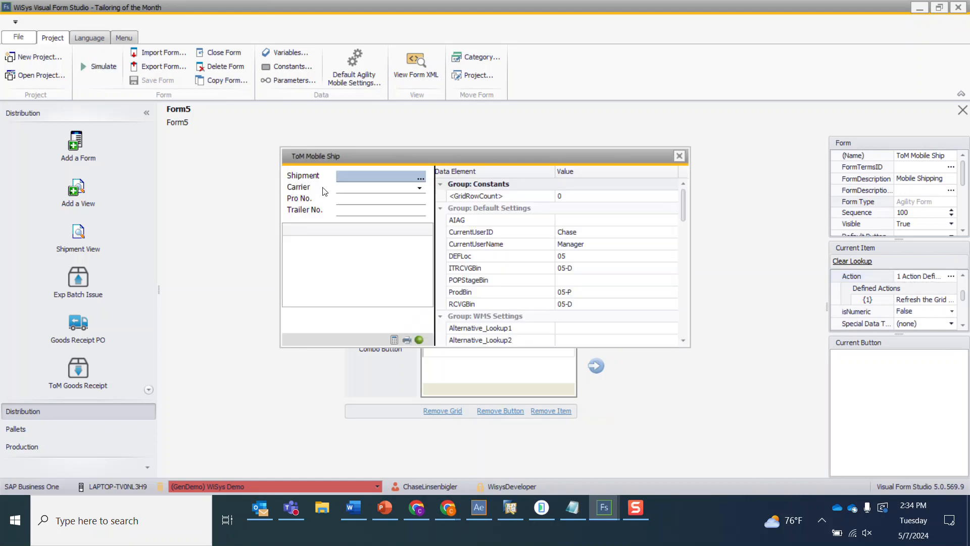
{"action": "left_click", "coordinate": [420, 177]}
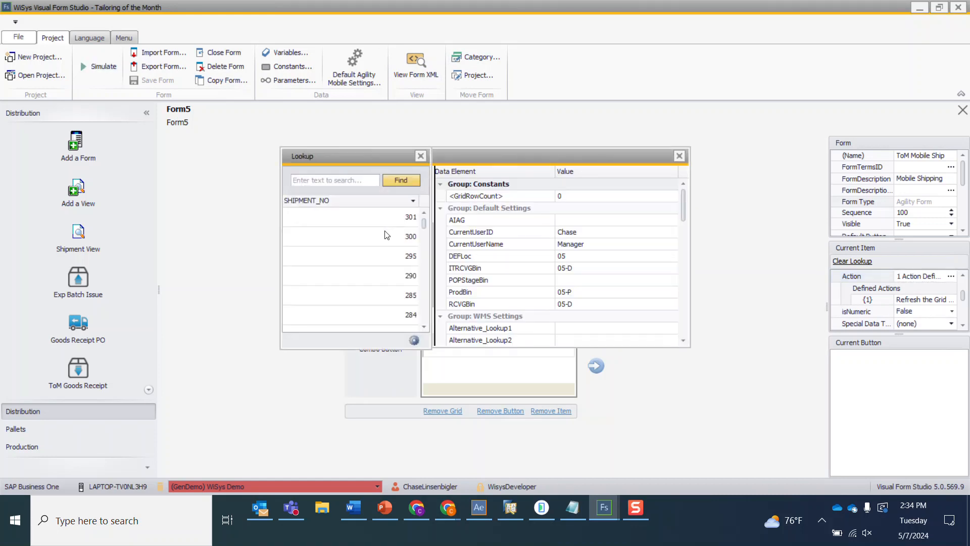
{"action": "double_click", "coordinate": [382, 223]}
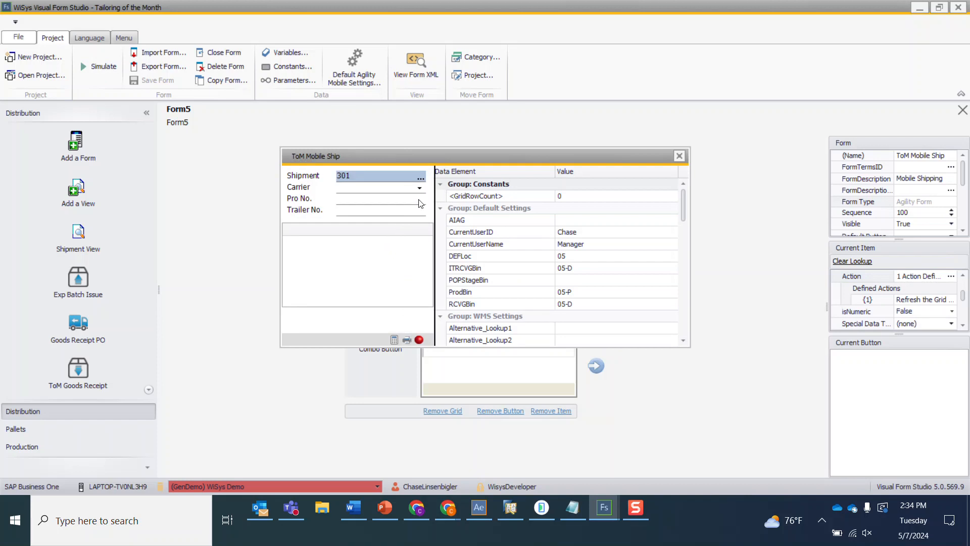
{"action": "key", "text": "Tab"}
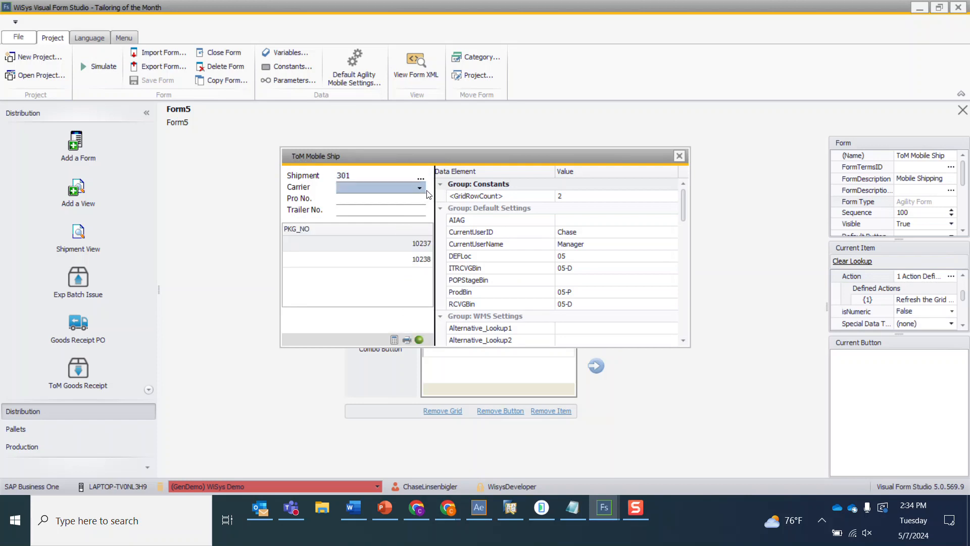
- Compare shipment 301's packages in Agility Explorer's Fulfillment Manager, then return and close the simulation
{"action": "left_click", "coordinate": [483, 509]}
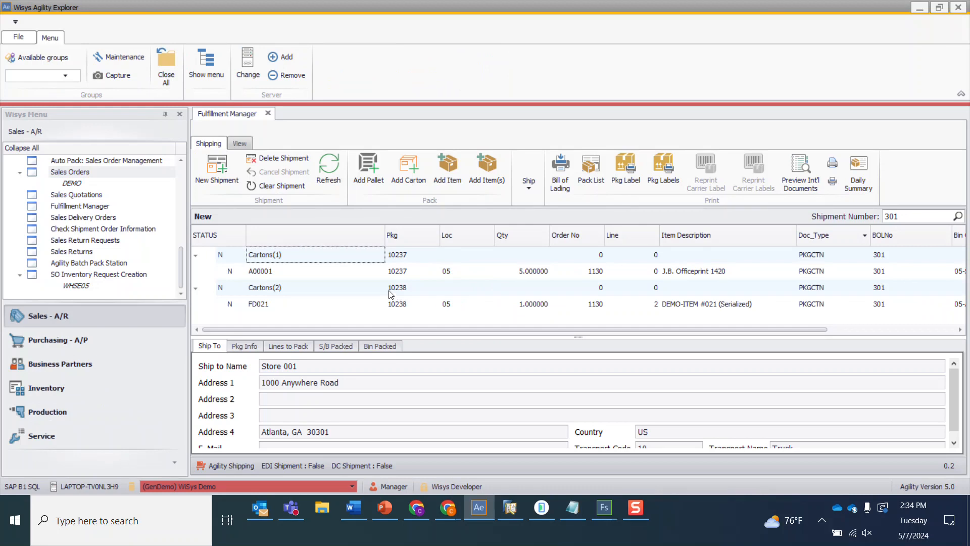
{"action": "mouse_move", "coordinate": [599, 513]}
{"action": "left_click", "coordinate": [670, 453]}
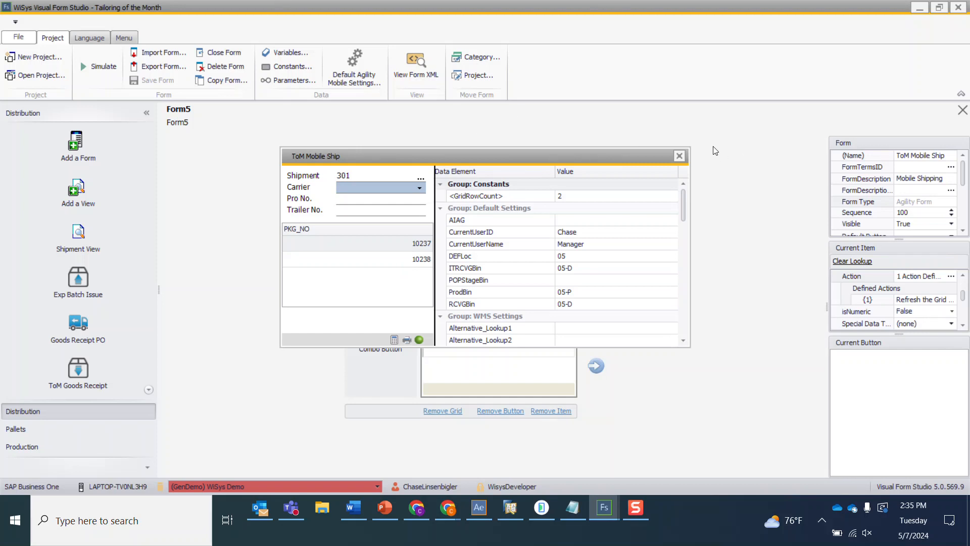
{"action": "left_click", "coordinate": [679, 157]}
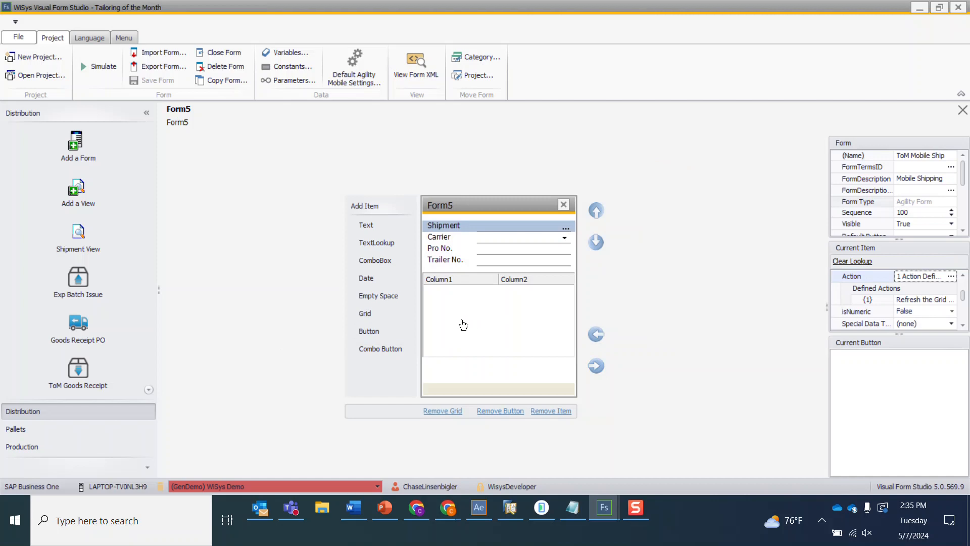
- Add a button below the grid named BtShip with the caption Ship
{"action": "left_click", "coordinate": [381, 334]}
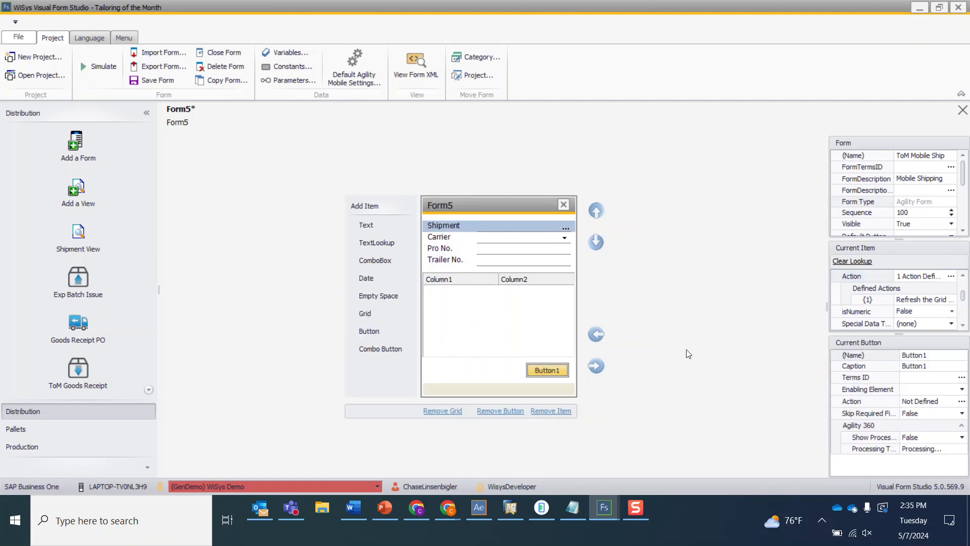
{"action": "left_click", "coordinate": [918, 356]}
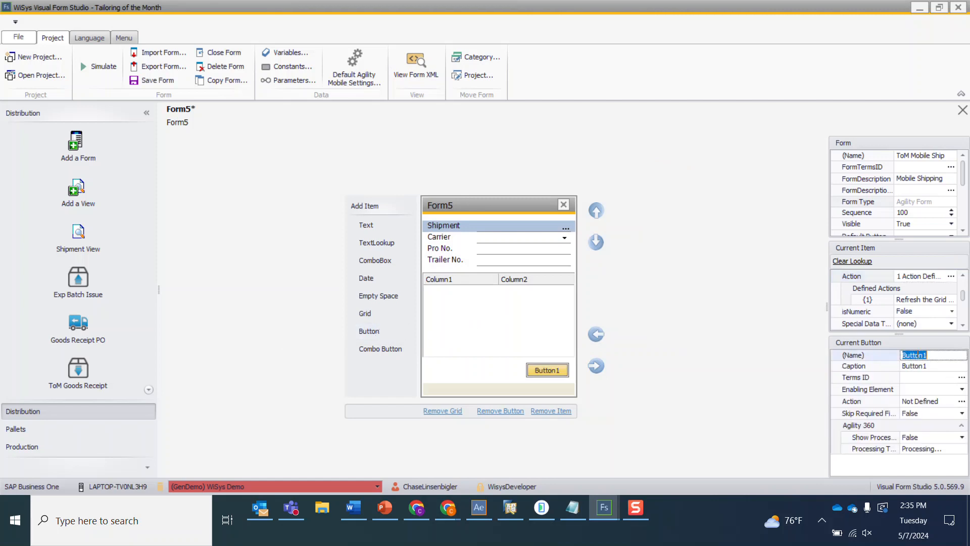
{"action": "type", "text": "BtShip"}
{"action": "key", "text": "Tab"}
{"action": "type", "text": "Ship"}
{"action": "key", "text": "Tab"}
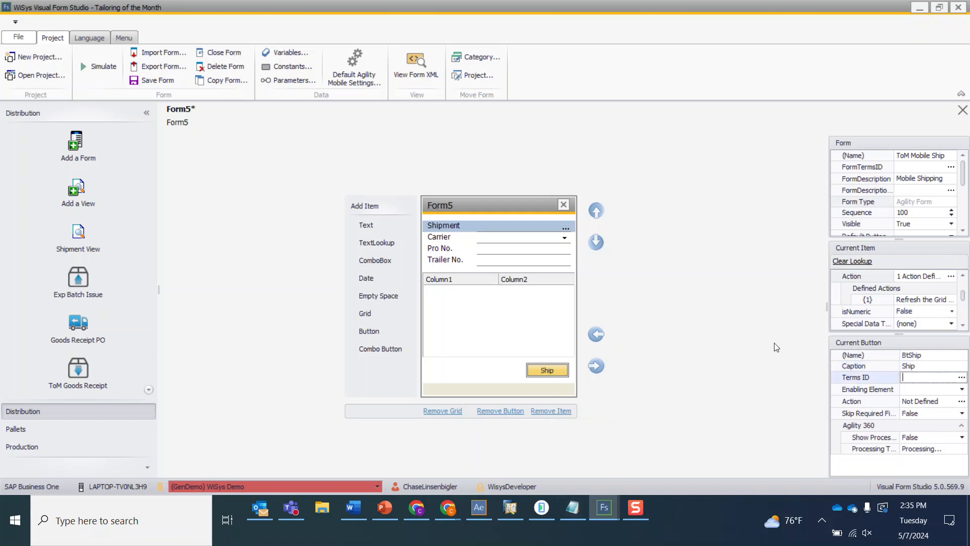
{"action": "left_click", "coordinate": [961, 389]}
{"action": "left_click", "coordinate": [941, 410]}
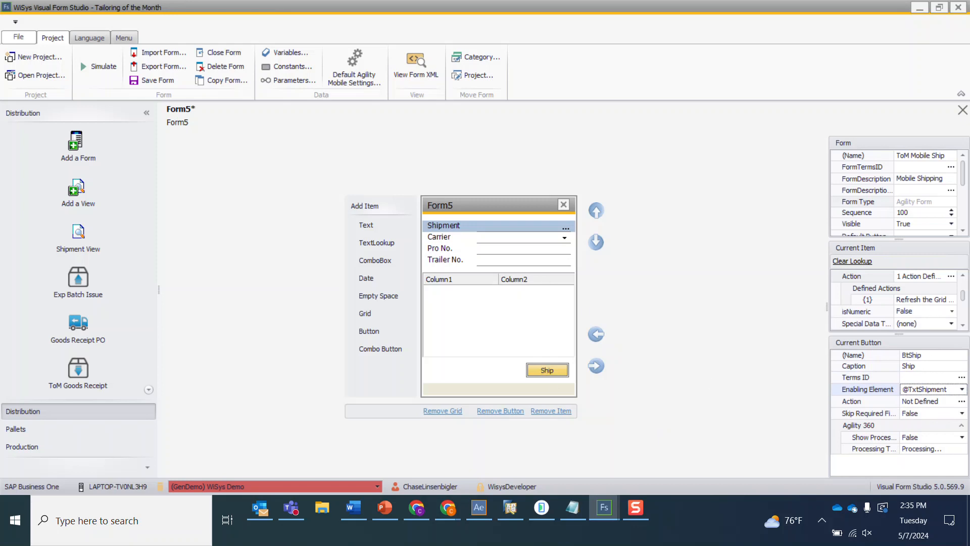
{"action": "left_click", "coordinate": [961, 402]}
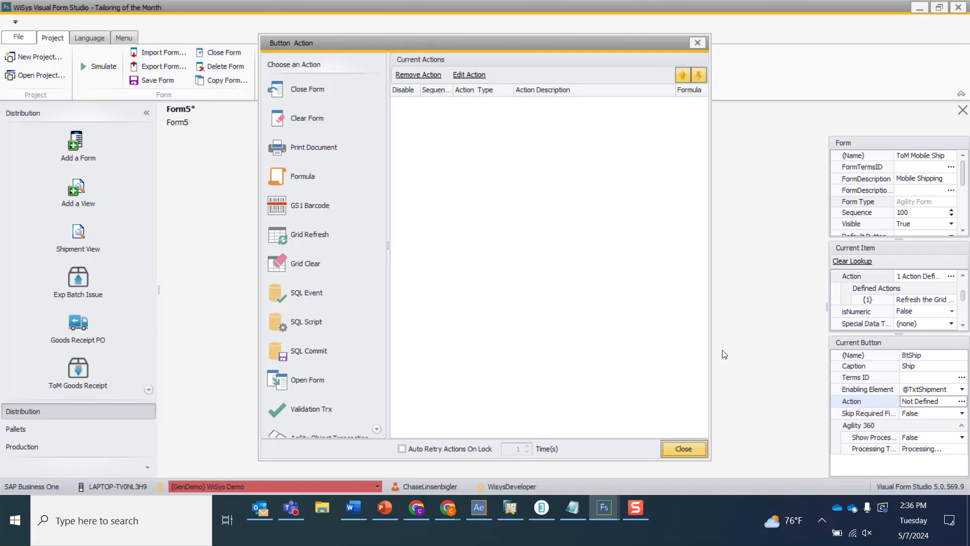
{"action": "scroll", "coordinate": [309, 349], "scroll_direction": "down", "scroll_amount": 3}
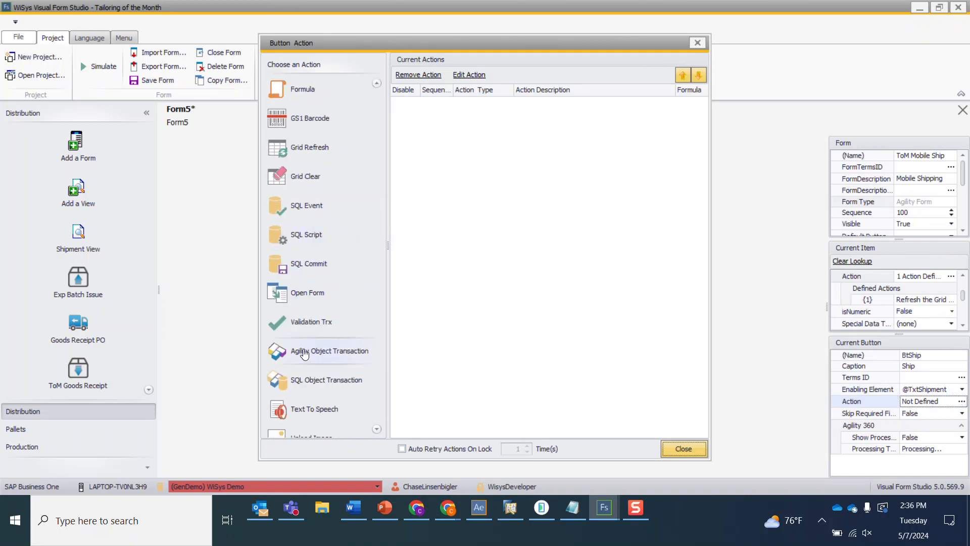
{"action": "double_click", "coordinate": [310, 352]}
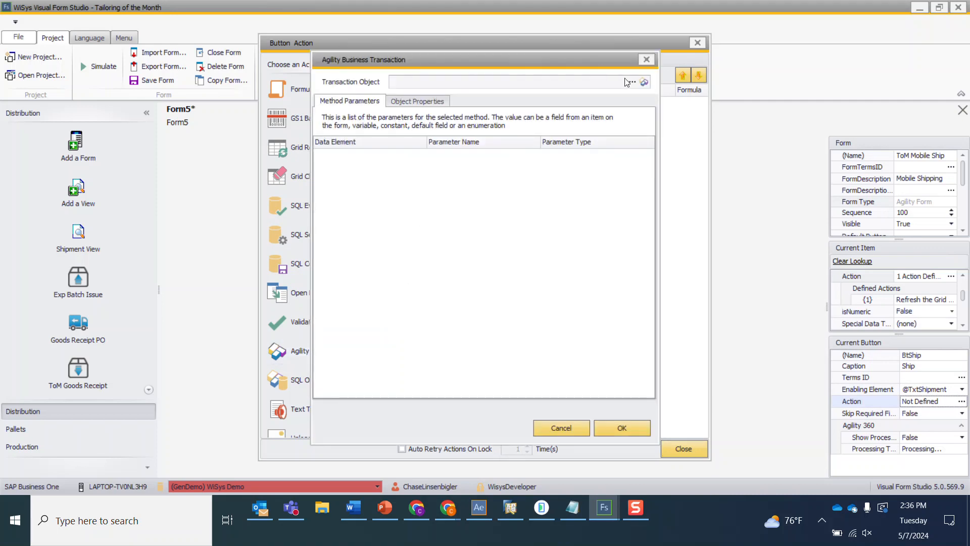
- Filter transactions by pkg shi and choose Pkg Ship Shipment 2 as the transaction object
{"action": "left_click", "coordinate": [632, 81]}
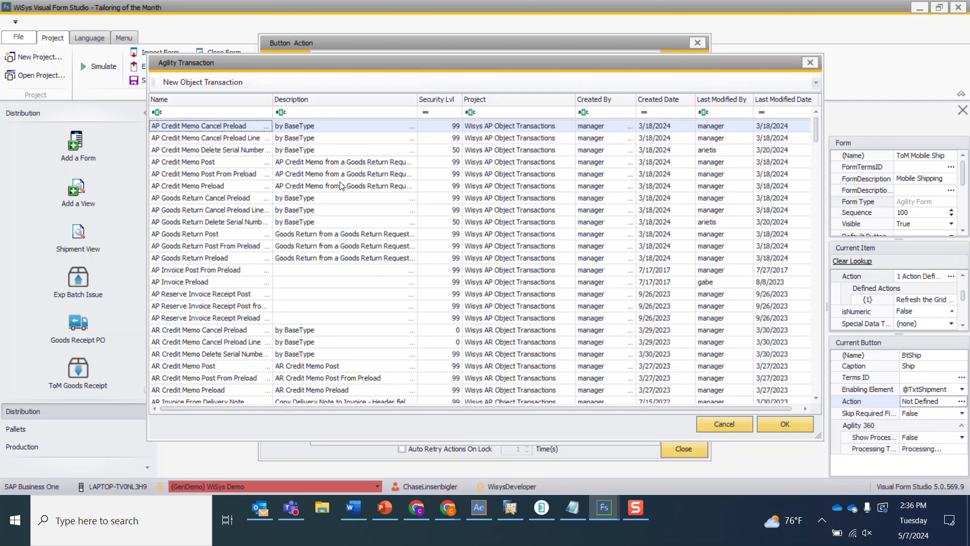
{"action": "left_click", "coordinate": [244, 111]}
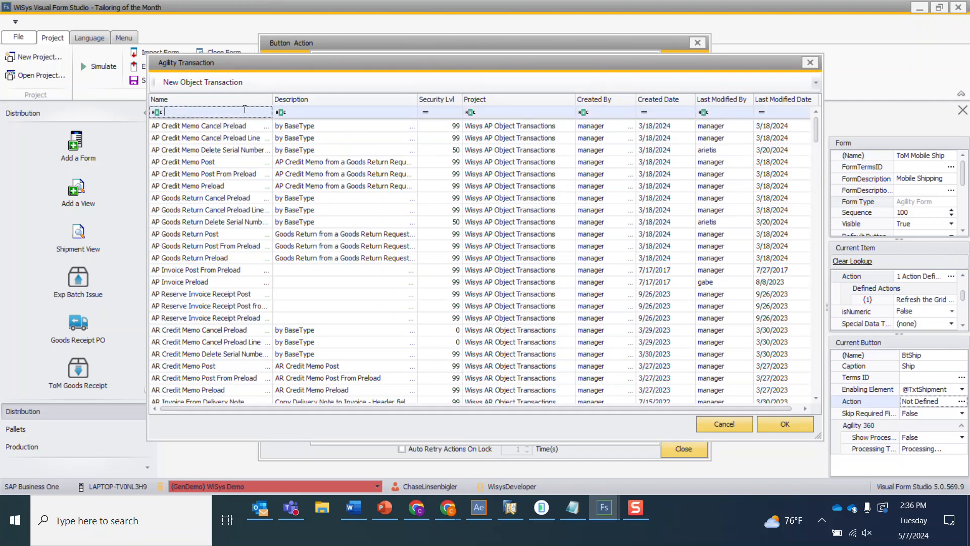
{"action": "type", "text": "phg"}
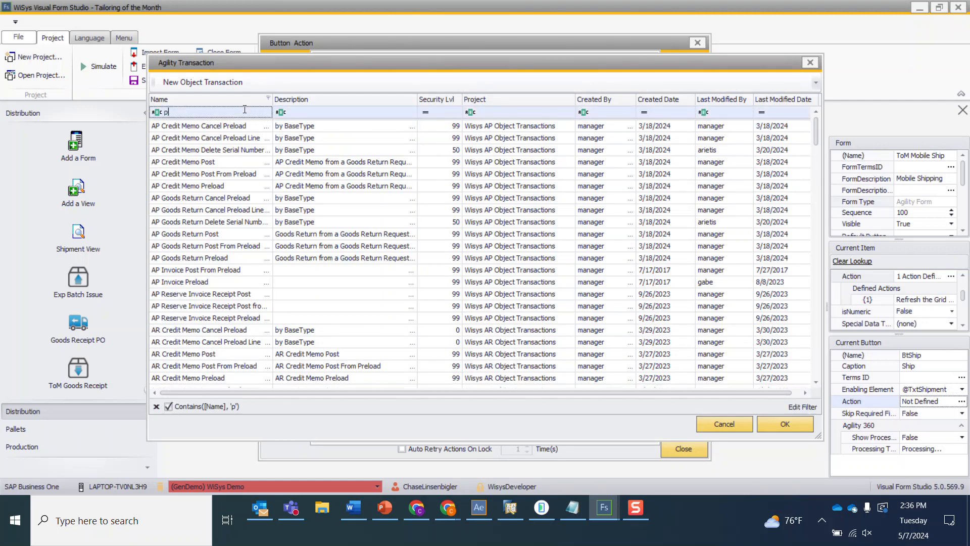
{"action": "key", "text": "BackSpace"}
{"action": "key", "text": "BackSpace"}
{"action": "type", "text": "kg "}
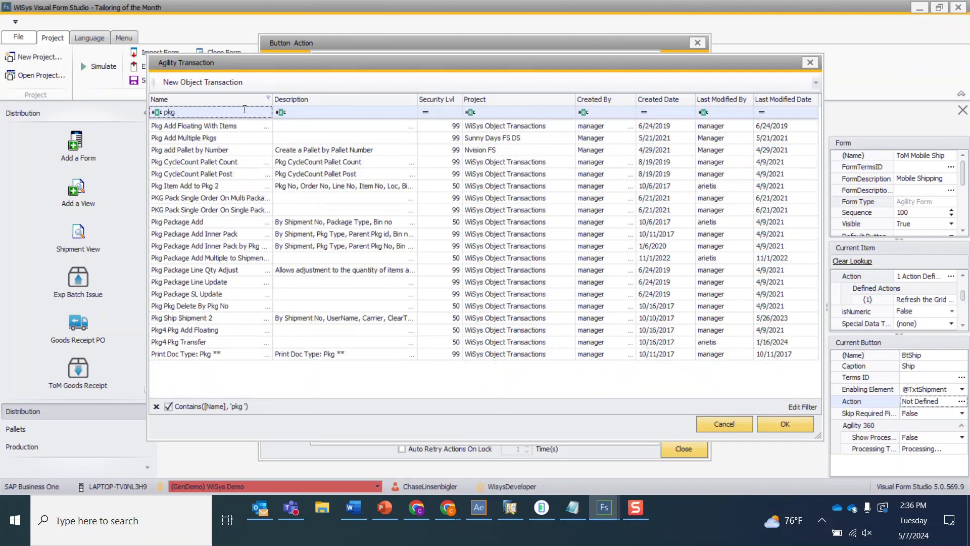
{"action": "type", "text": "shi"}
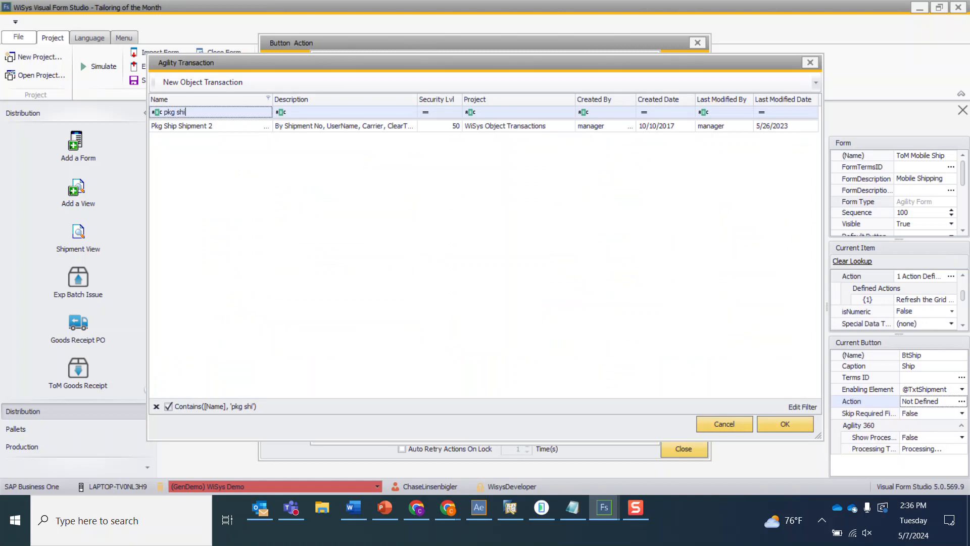
{"action": "double_click", "coordinate": [221, 125]}
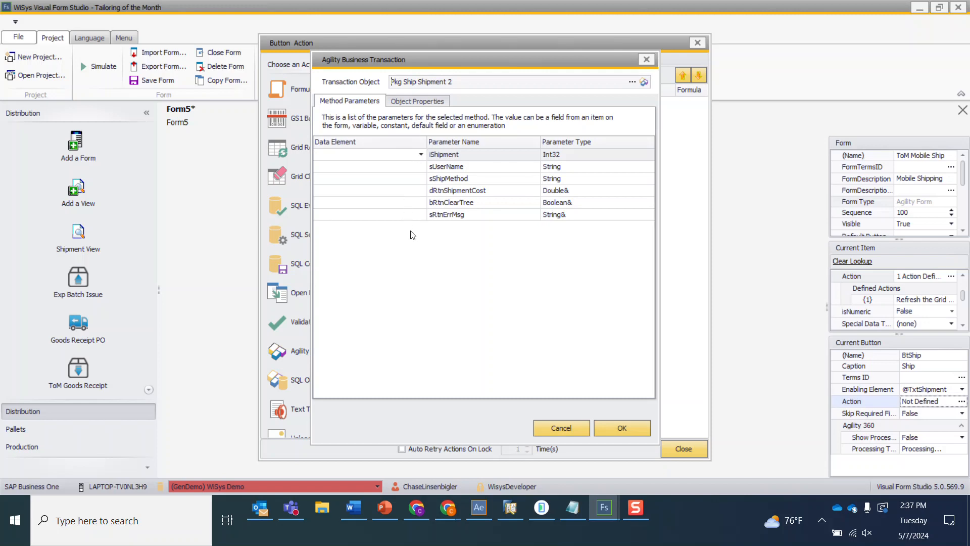
- Try to confirm the Pkg Ship Shipment 2 transaction without mapping any parameters
{"action": "left_click", "coordinate": [422, 154]}
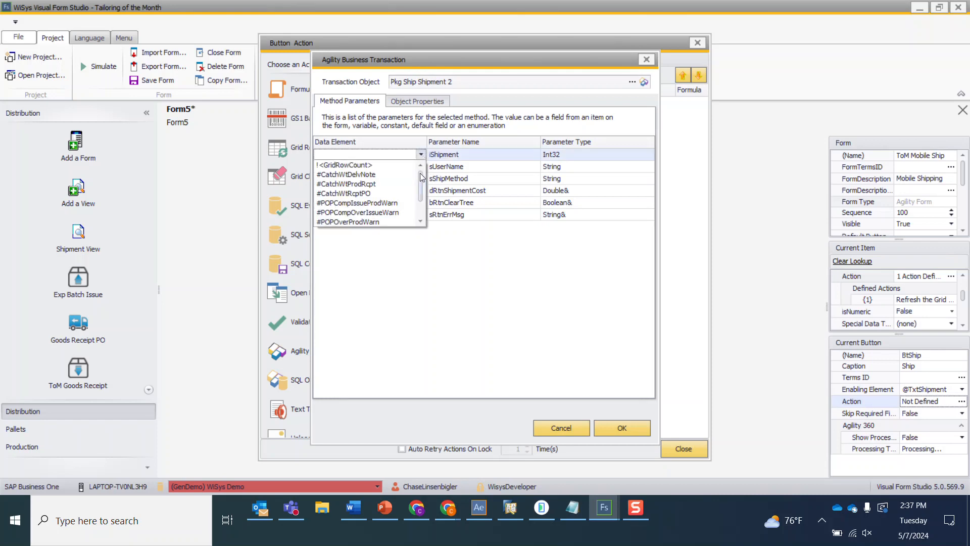
{"action": "left_click_drag", "start_coordinate": [422, 175], "coordinate": [431, 146]}
{"action": "left_click", "coordinate": [475, 273]}
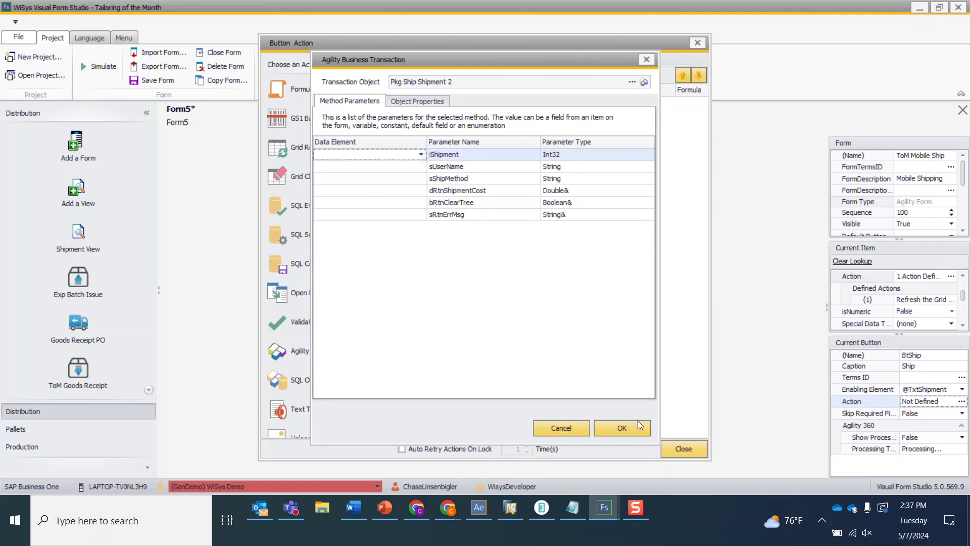
{"action": "left_click", "coordinate": [609, 429]}
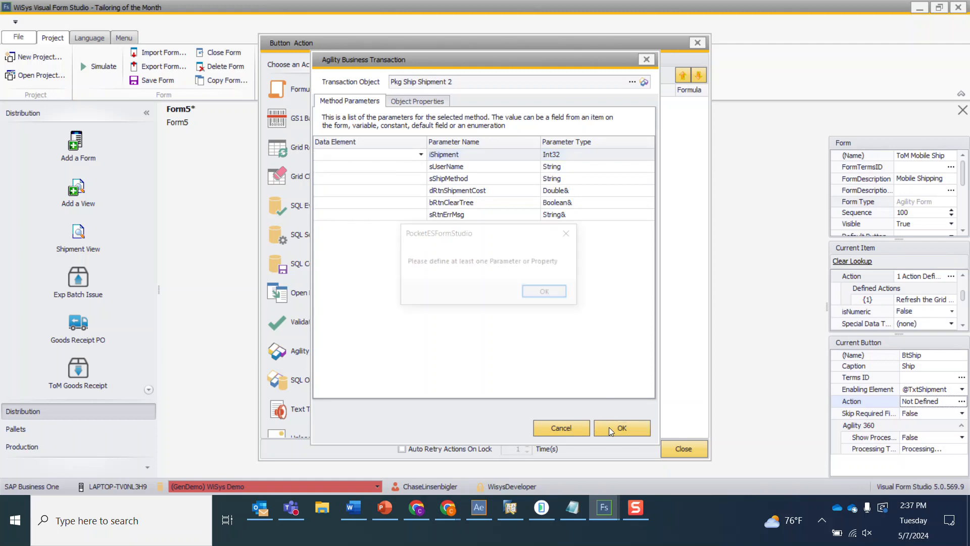
{"action": "left_click", "coordinate": [549, 293]}
- Map the sRtnErrMsg parameter to Error Message, then confirm the transaction and close the button action dialog
{"action": "left_click", "coordinate": [377, 167]}
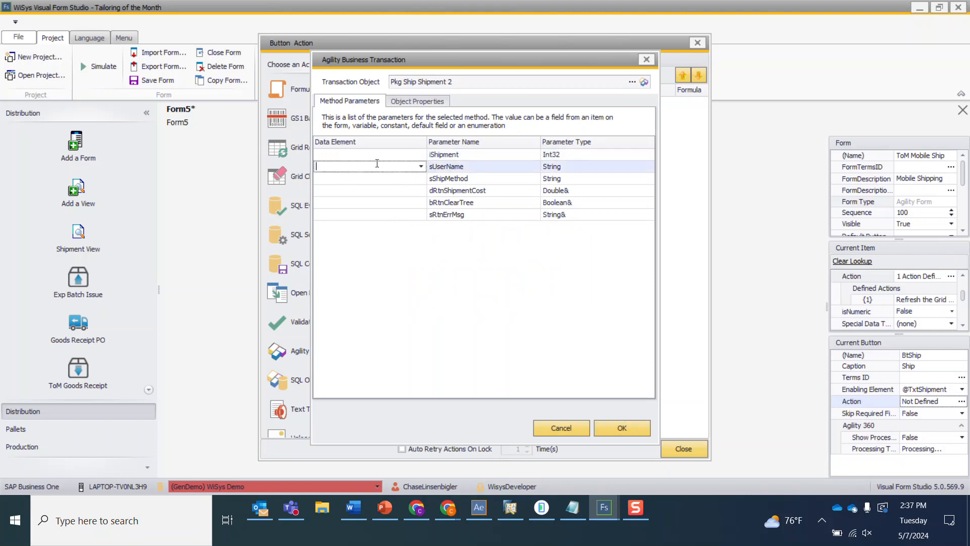
{"action": "left_click", "coordinate": [410, 216]}
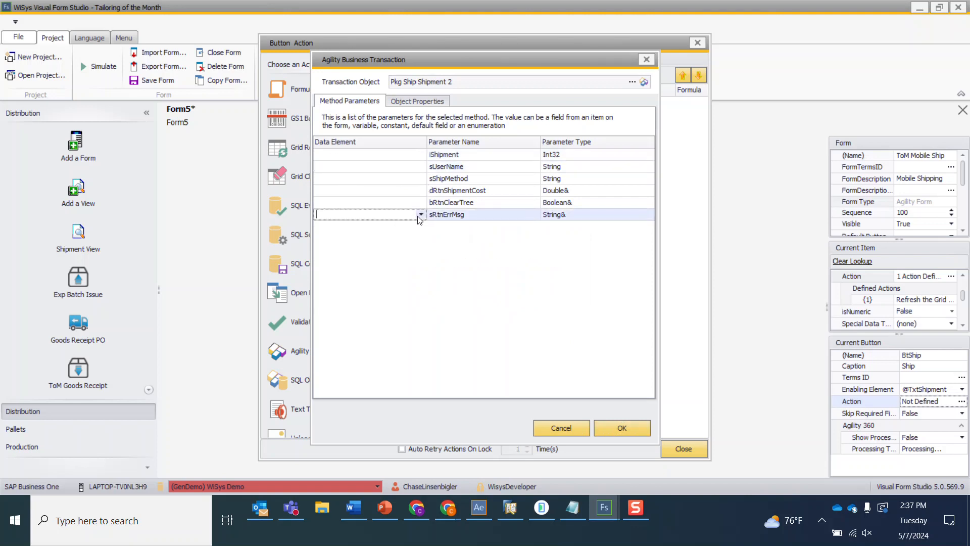
{"action": "left_click", "coordinate": [420, 214]}
{"action": "left_click", "coordinate": [336, 222]}
{"action": "left_click", "coordinate": [618, 427]}
{"action": "left_click", "coordinate": [676, 449]}
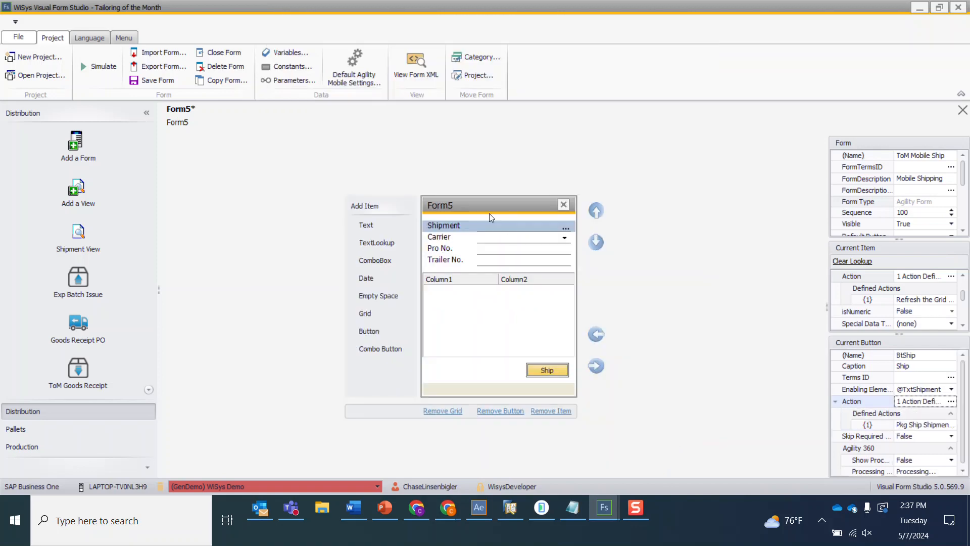
- Set the Shipment field's isNumeric property to True
{"action": "left_click", "coordinate": [951, 312]}
{"action": "left_click", "coordinate": [932, 321]}
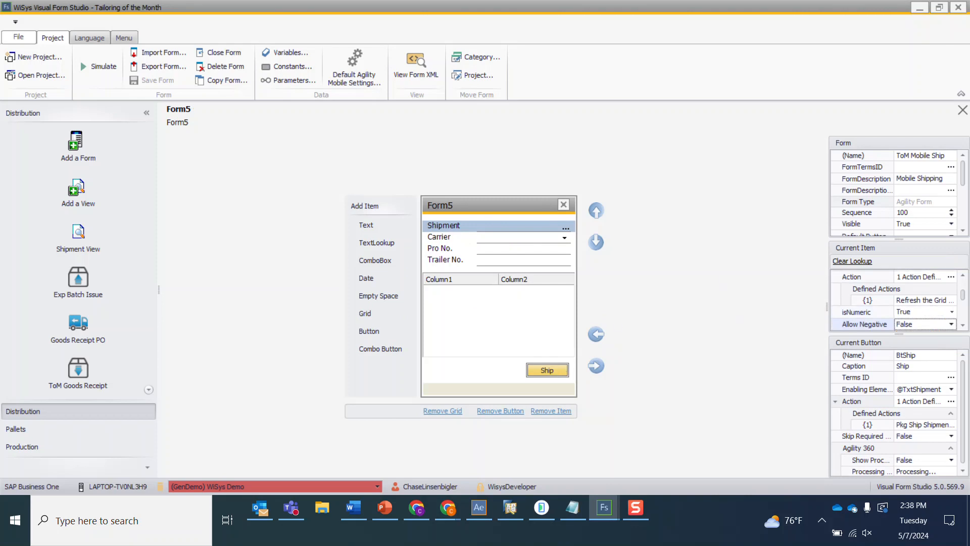
{"action": "left_click", "coordinate": [950, 401]}
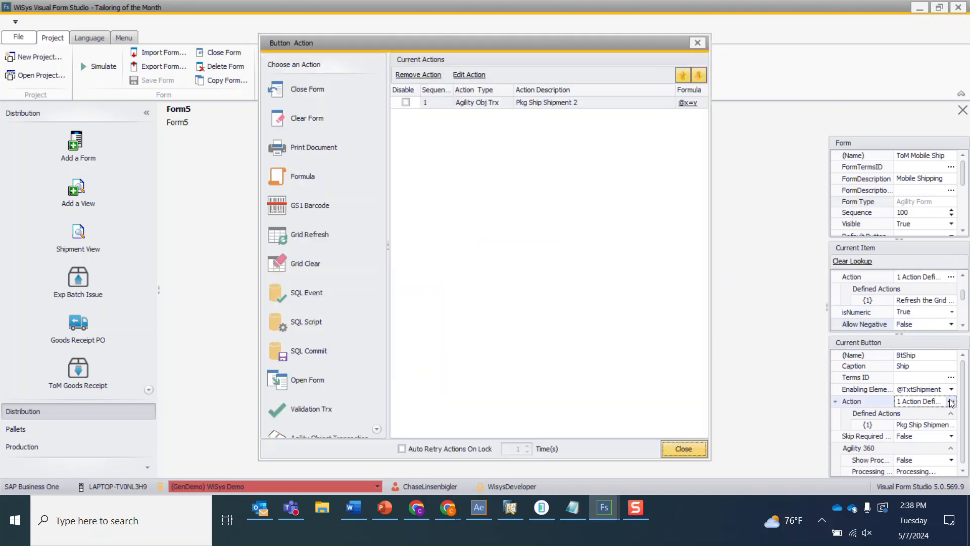
{"action": "double_click", "coordinate": [509, 103]}
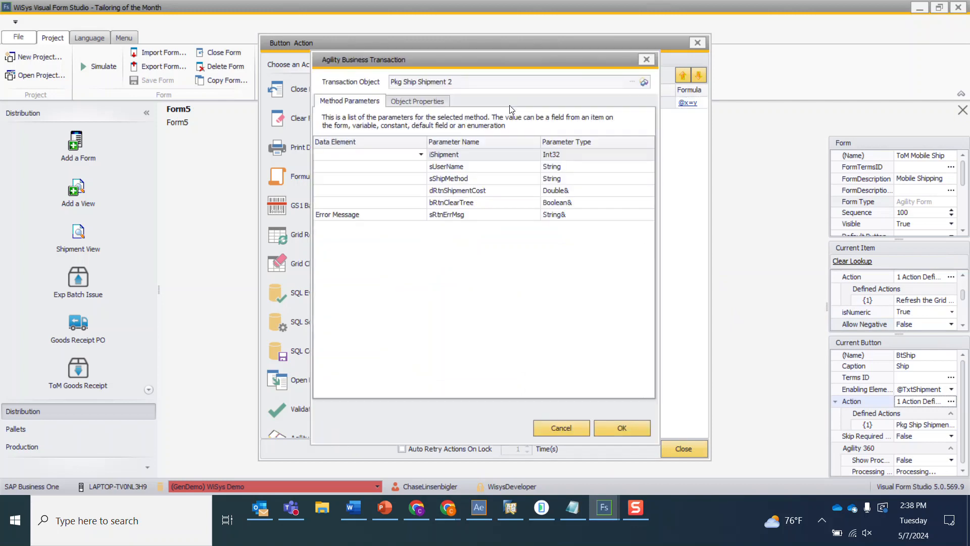
{"action": "left_click", "coordinate": [421, 154]}
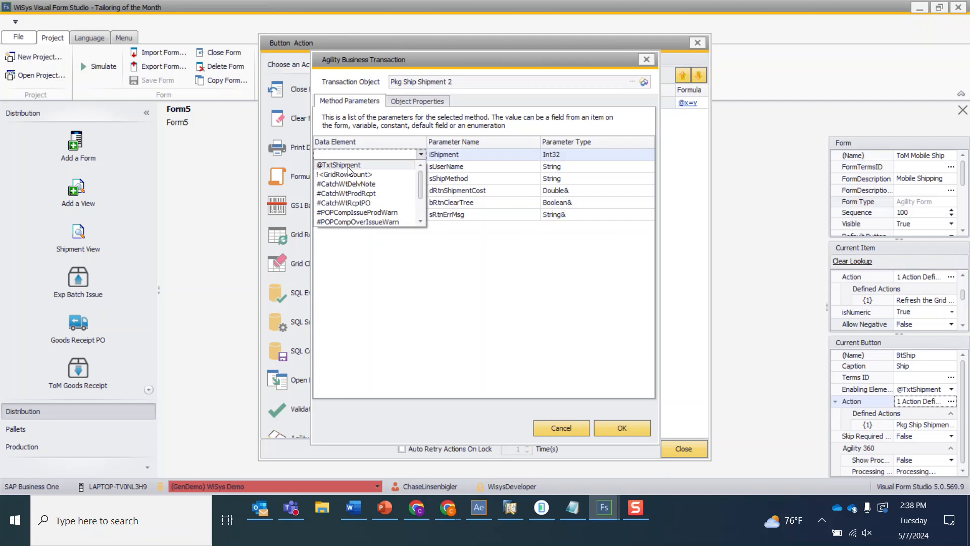
{"action": "left_click", "coordinate": [349, 166]}
{"action": "left_click", "coordinate": [416, 170]}
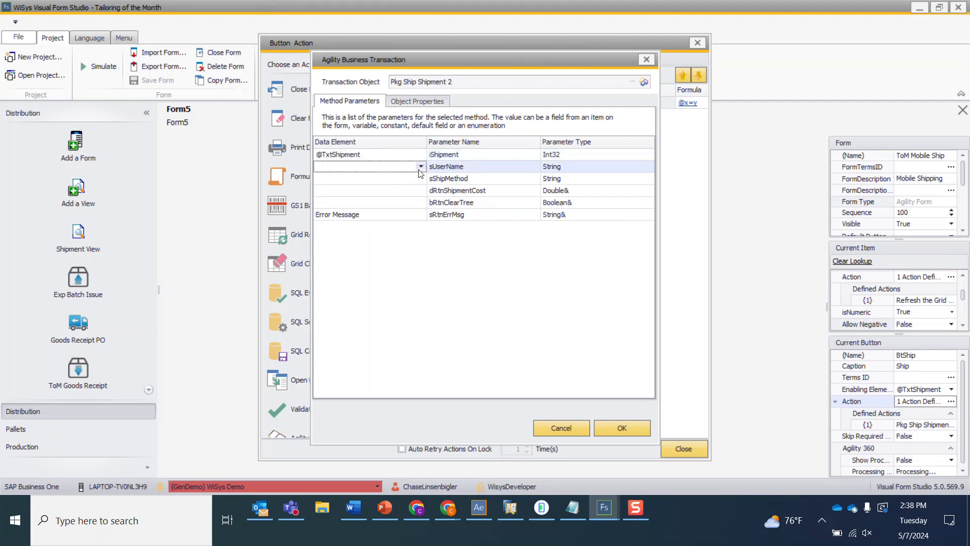
{"action": "left_click", "coordinate": [420, 166]}
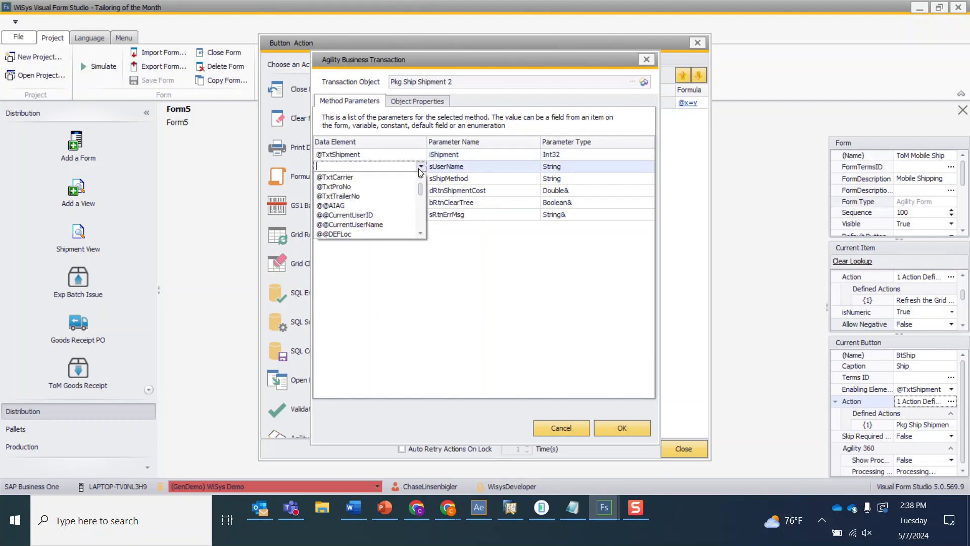
{"action": "left_click", "coordinate": [358, 224]}
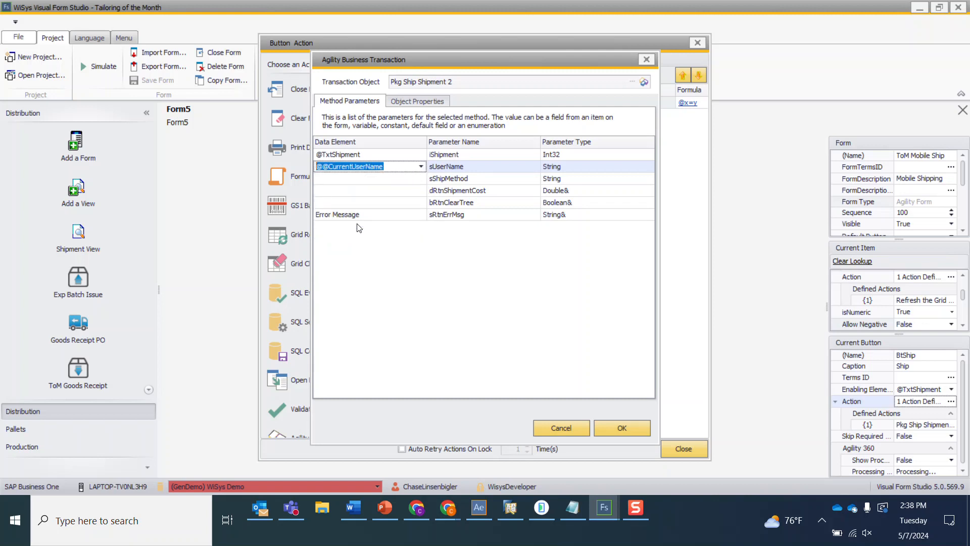
{"action": "left_click", "coordinate": [418, 180]}
{"action": "left_click", "coordinate": [420, 179]}
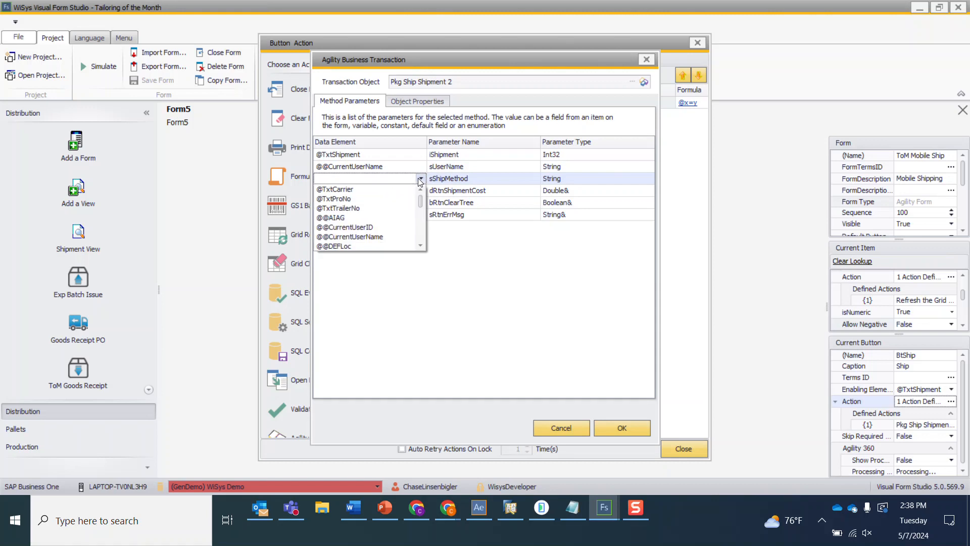
{"action": "left_click", "coordinate": [351, 189]}
{"action": "left_click", "coordinate": [385, 193]}
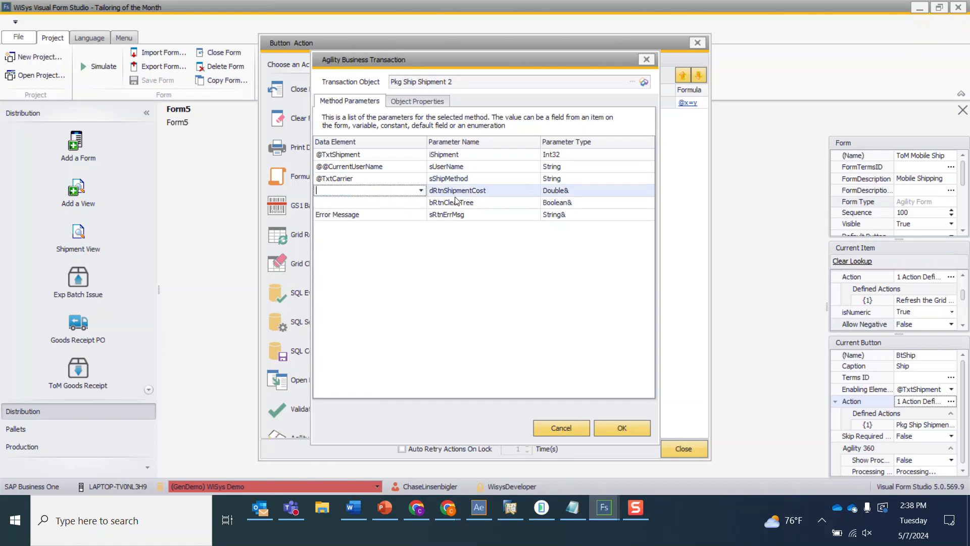
{"action": "left_click", "coordinate": [433, 205]}
{"action": "left_click", "coordinate": [380, 215]}
{"action": "left_click", "coordinate": [421, 215]}
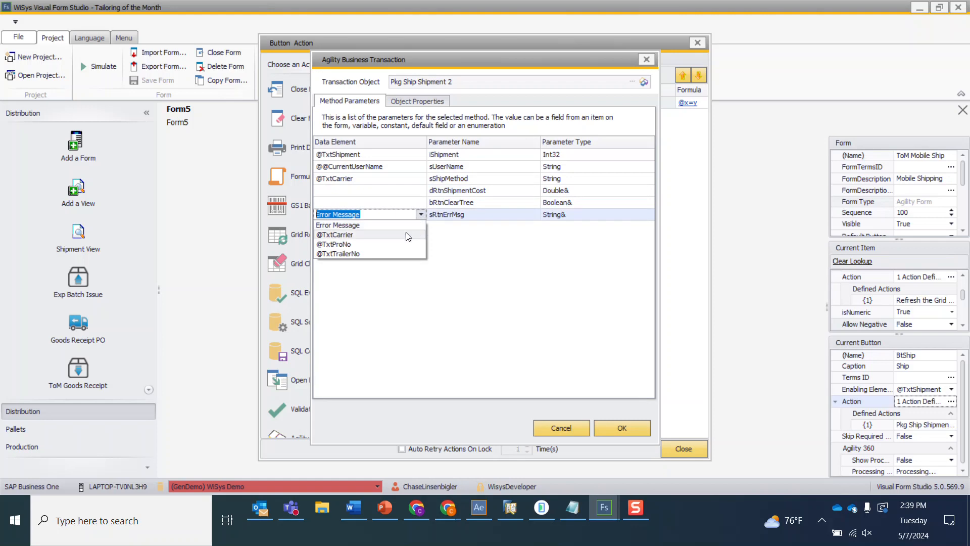
{"action": "left_click", "coordinate": [375, 226]}
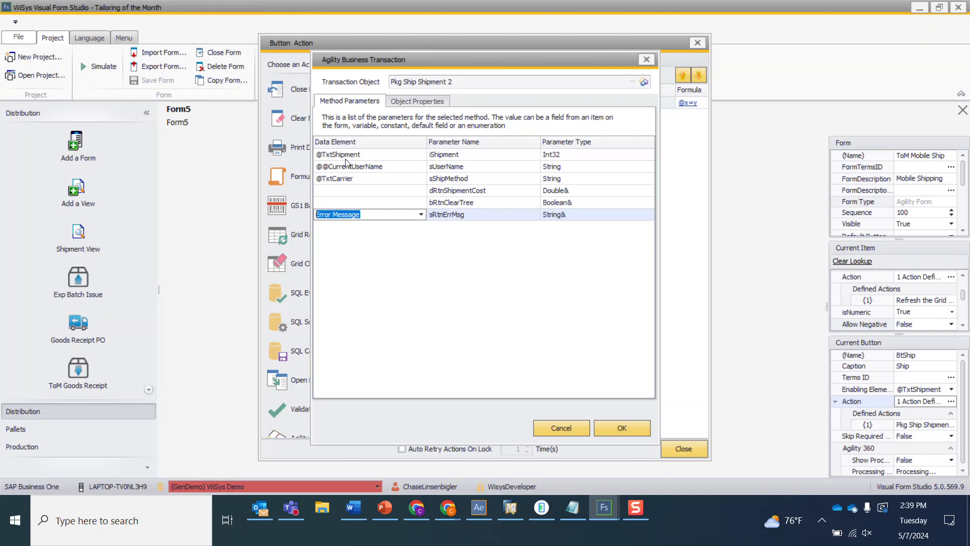
- Examine the transaction's object properties such as BypassShippingPrompts, then confirm the mappings and close the action dialog
{"action": "left_click", "coordinate": [394, 99]}
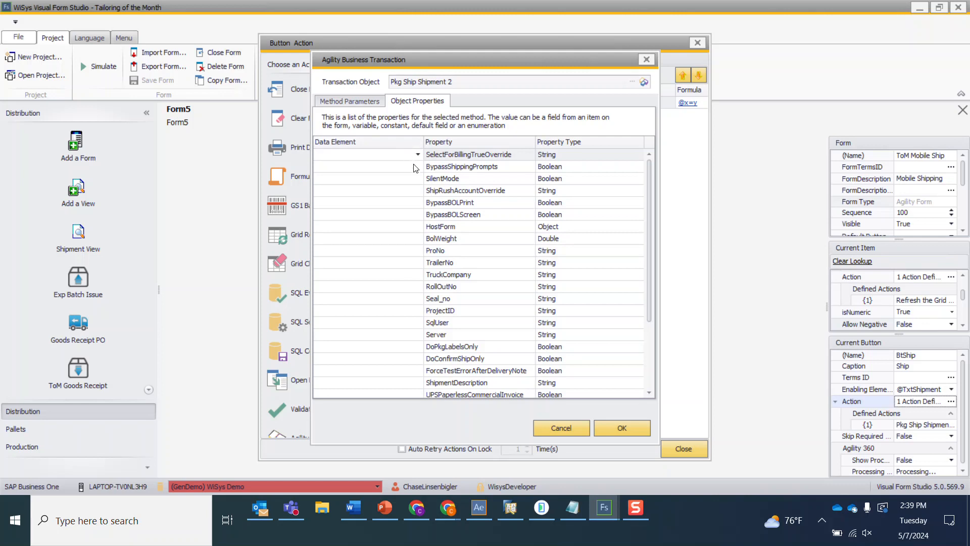
{"action": "left_click", "coordinate": [452, 168]}
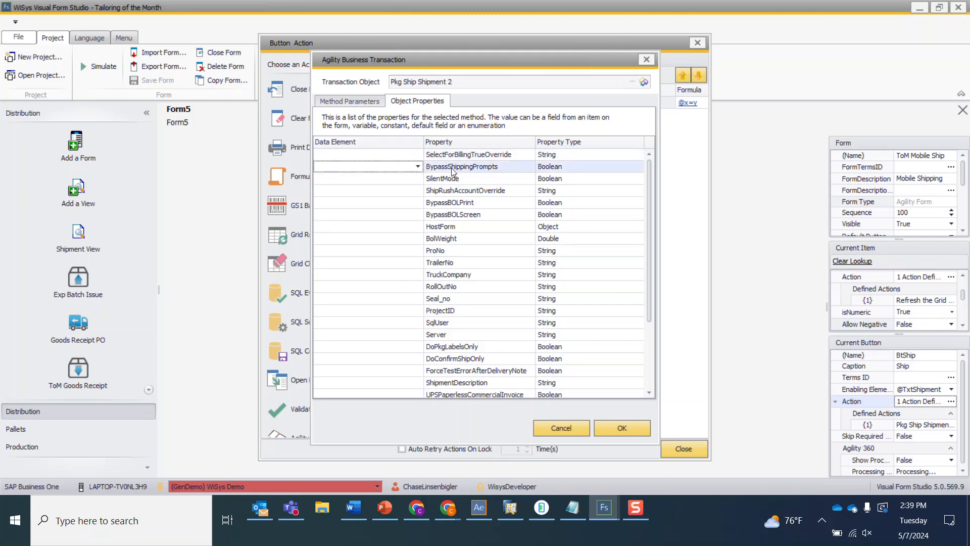
{"action": "left_click", "coordinate": [418, 168]}
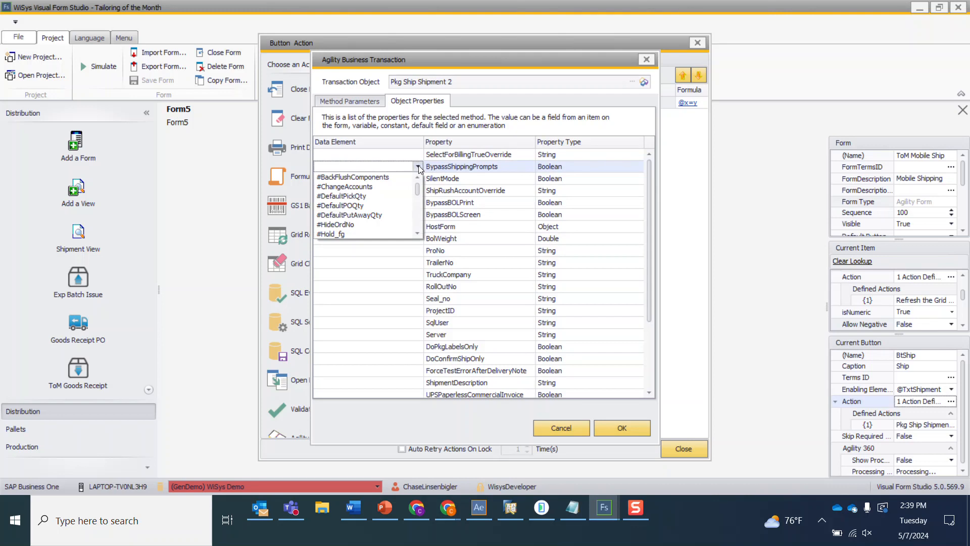
{"action": "left_click_drag", "start_coordinate": [417, 187], "coordinate": [427, 228]}
{"action": "left_click", "coordinate": [470, 193]}
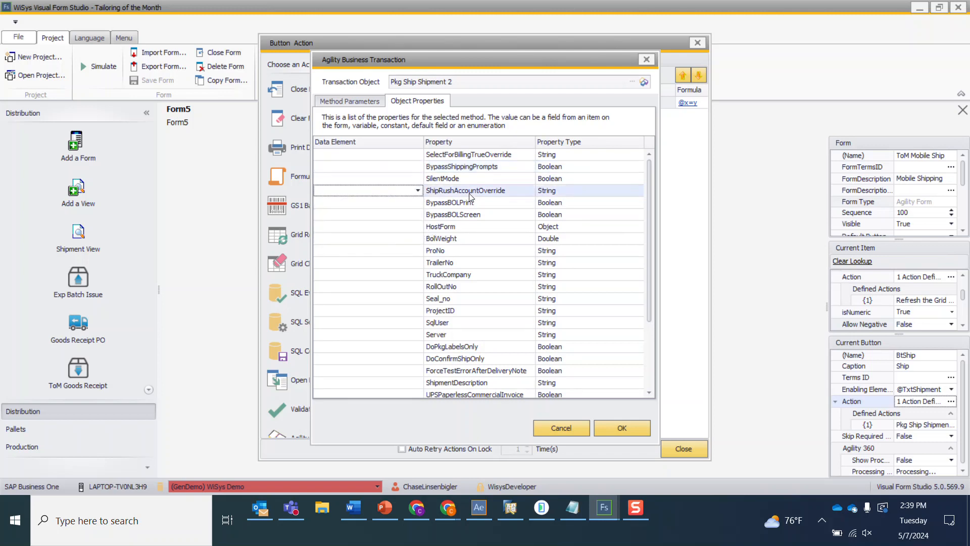
{"action": "left_click", "coordinate": [433, 167]}
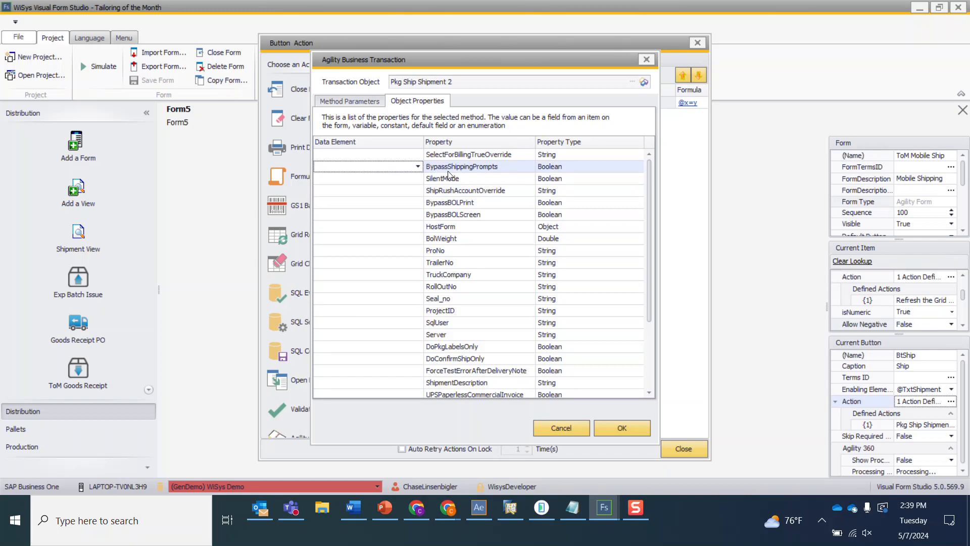
{"action": "left_click", "coordinate": [617, 427]}
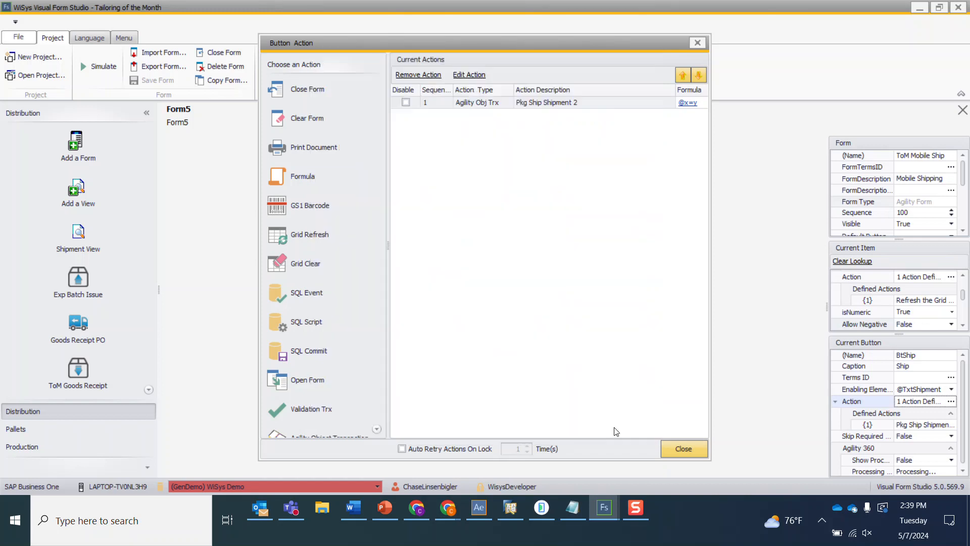
{"action": "left_click", "coordinate": [696, 43]}
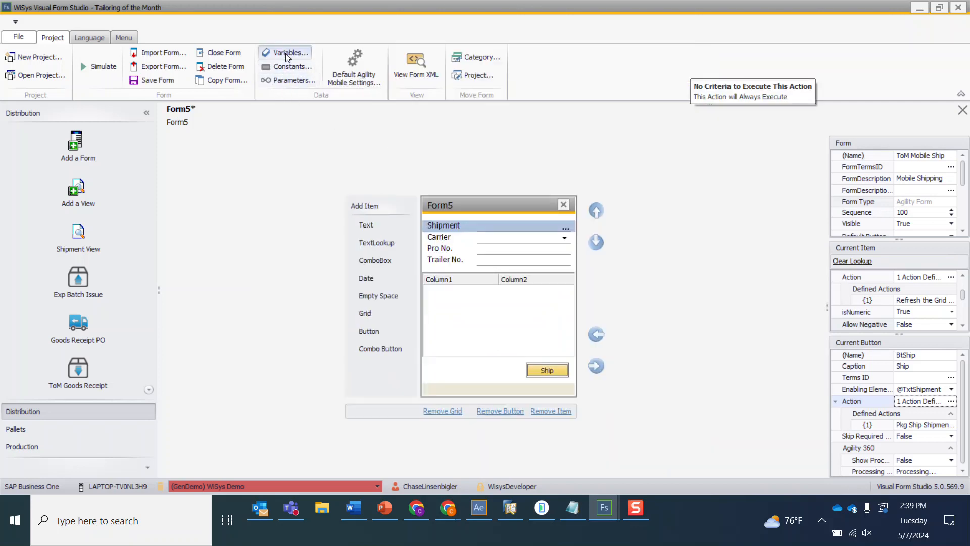
- Create a Boolean constant named True with the value True
{"action": "left_click", "coordinate": [286, 69]}
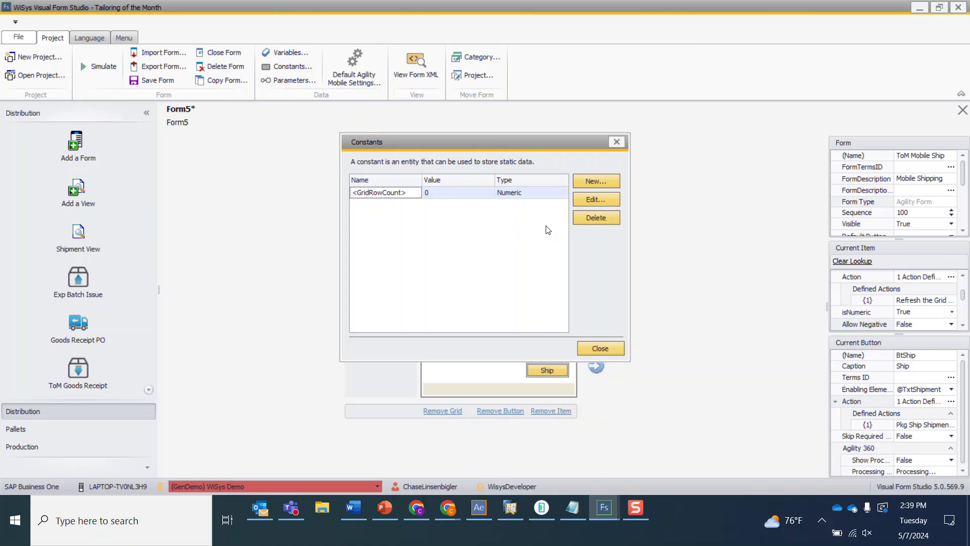
{"action": "left_click", "coordinate": [607, 179]}
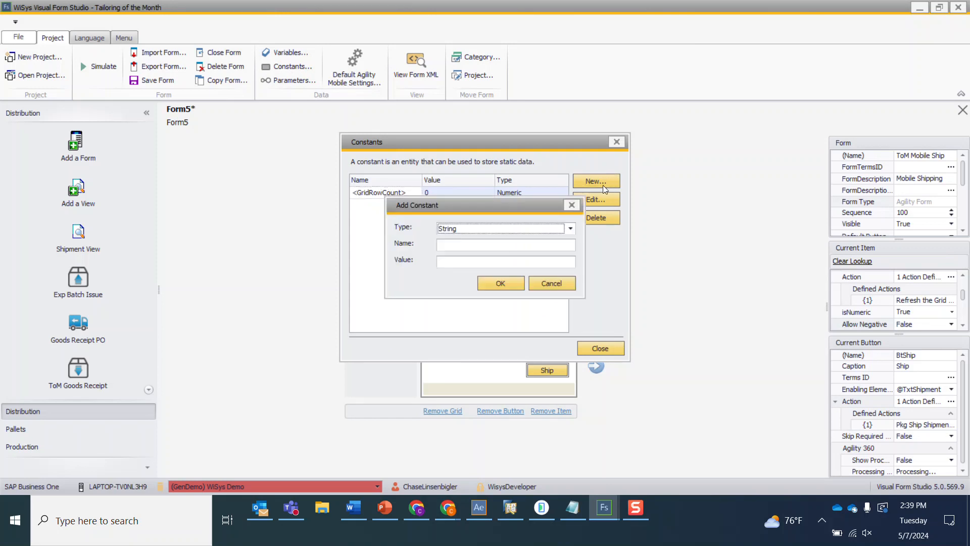
{"action": "left_click", "coordinate": [466, 229]}
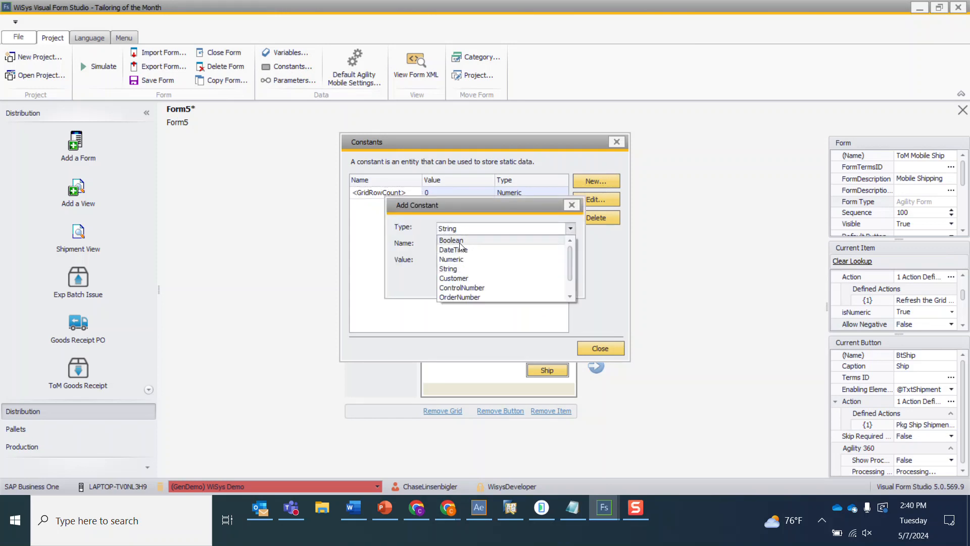
{"action": "left_click", "coordinate": [461, 240]}
{"action": "type", "text": "True"}
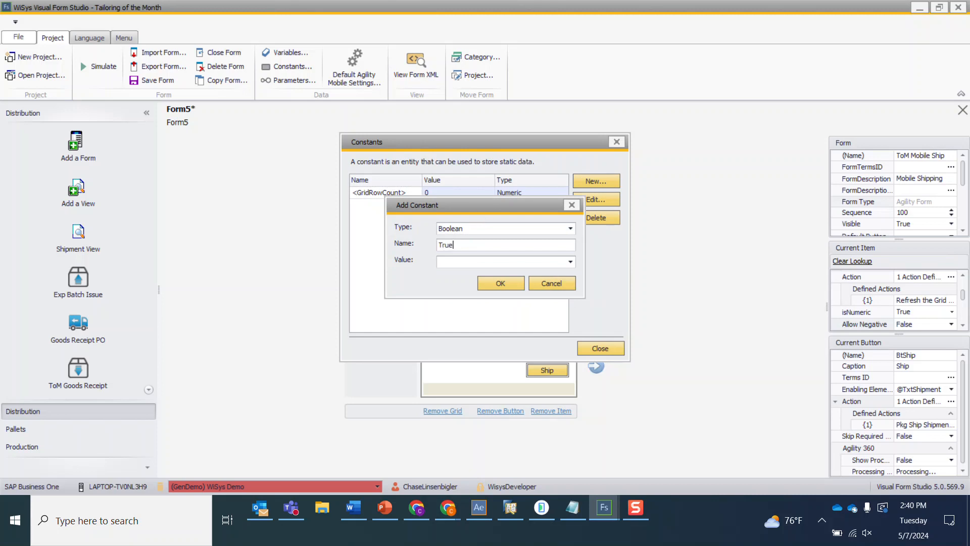
{"action": "left_click", "coordinate": [570, 261]}
{"action": "left_click", "coordinate": [513, 273]}
{"action": "left_click", "coordinate": [516, 284]}
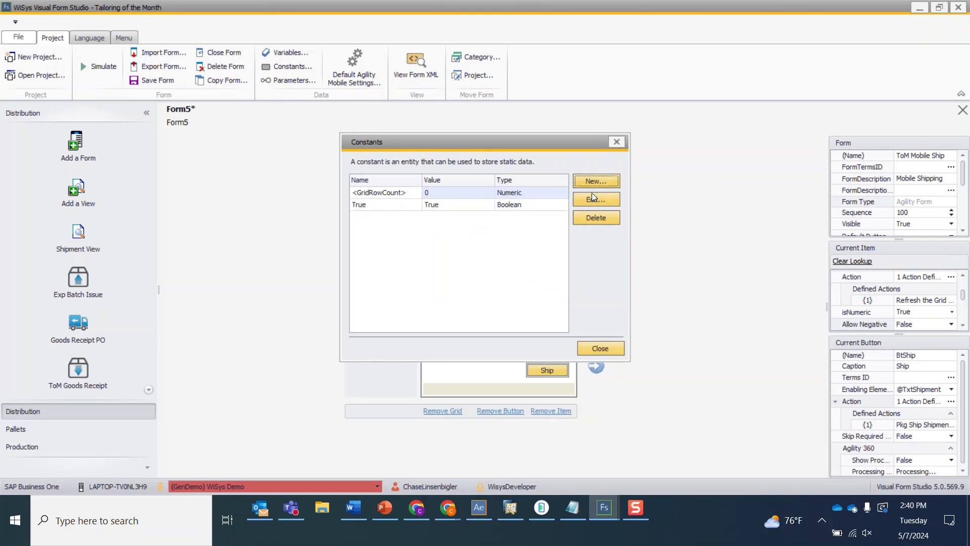
{"action": "left_click", "coordinate": [589, 348]}
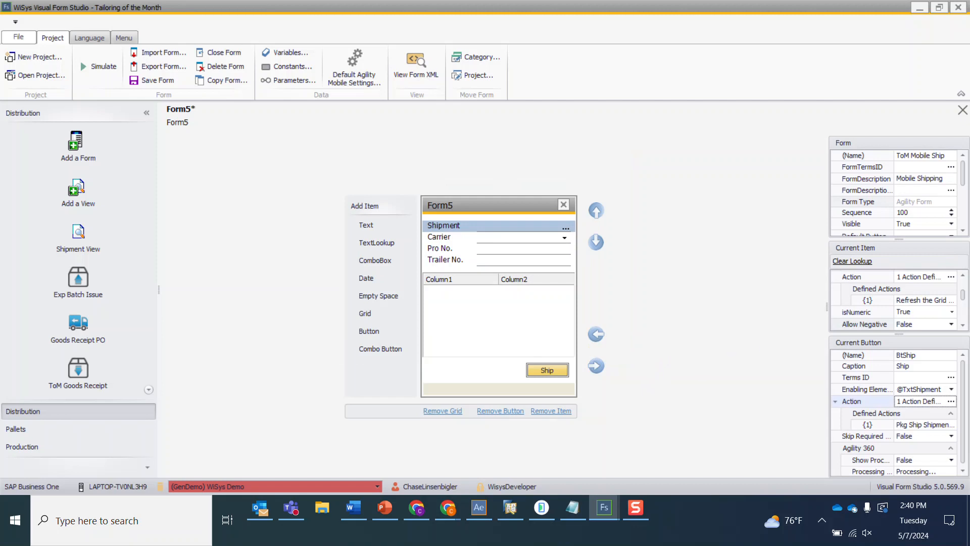
- Reopen the Ship button's Pkg Ship Shipment 2 action and set its BypassShippingPrompts object property to !True
{"action": "left_click", "coordinate": [950, 400]}
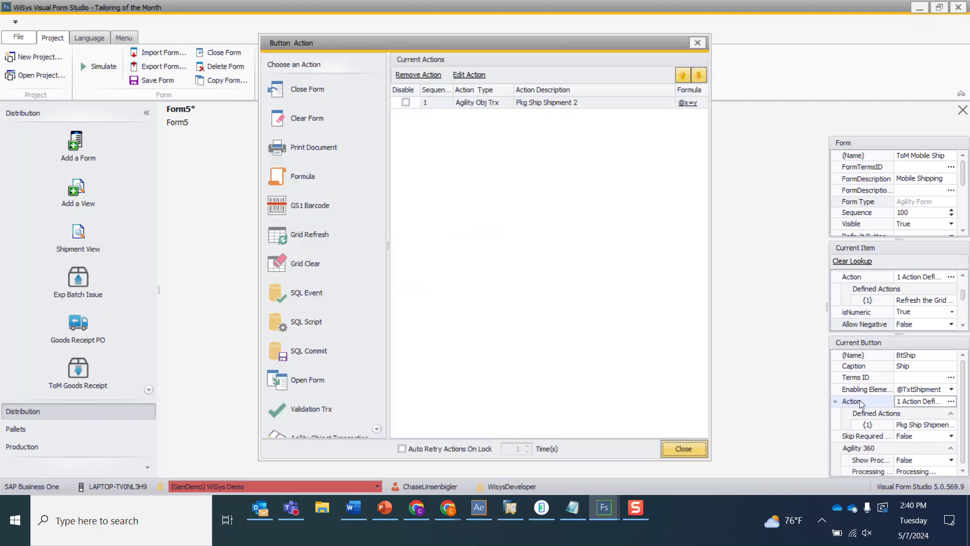
{"action": "double_click", "coordinate": [535, 102]}
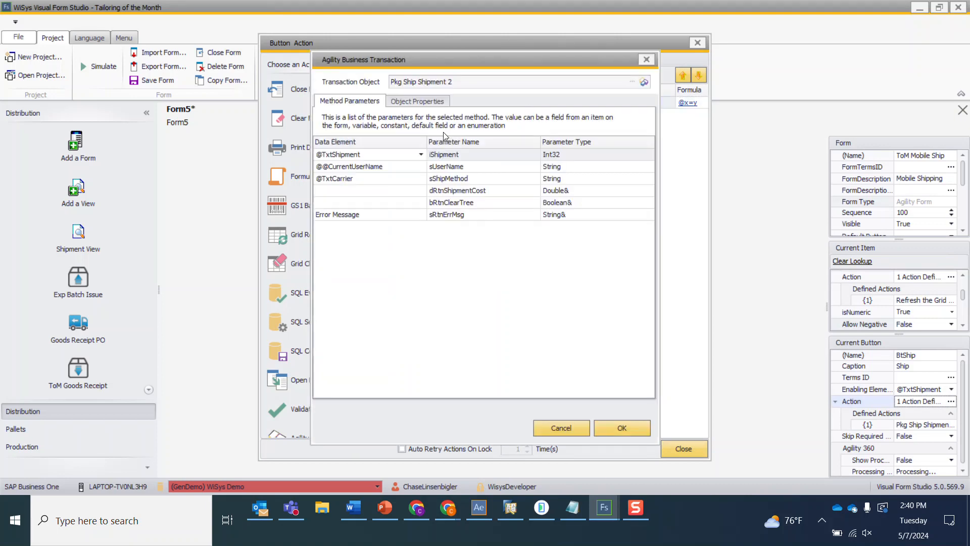
{"action": "left_click", "coordinate": [420, 102]}
{"action": "left_click", "coordinate": [420, 169]}
{"action": "left_click", "coordinate": [420, 167]}
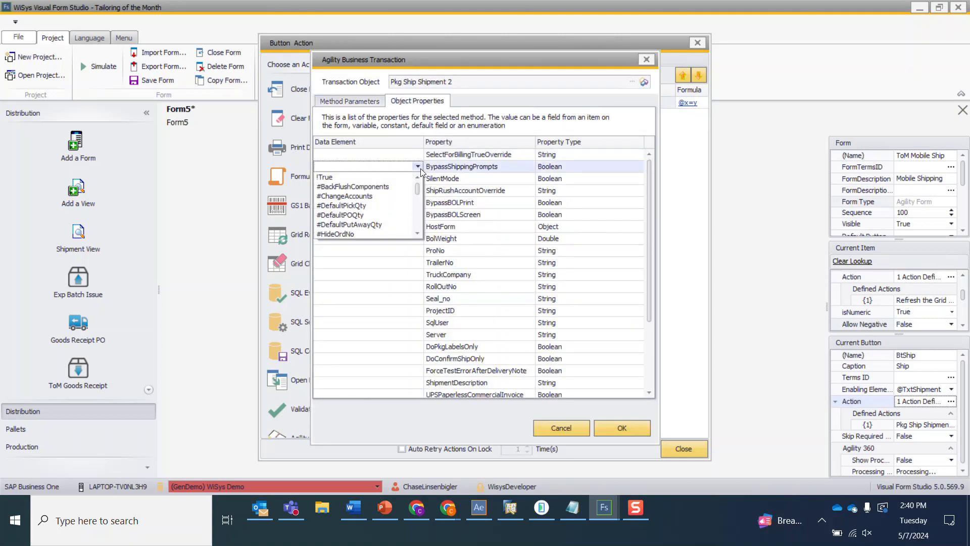
{"action": "left_click", "coordinate": [376, 177]}
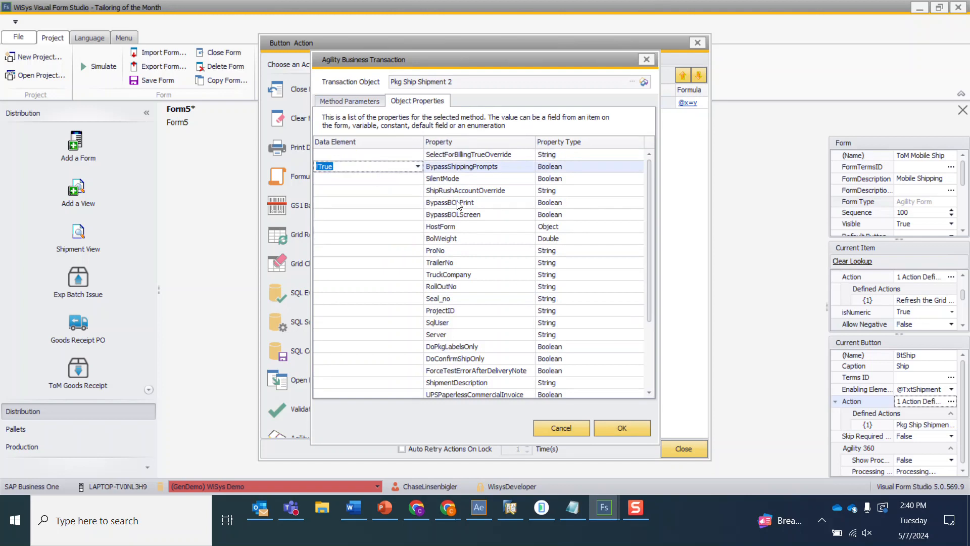
- Set the BypassBOLPrint and BypassBOLScreen object properties to !True, then confirm and close the action dialogs
{"action": "left_click", "coordinate": [409, 202]}
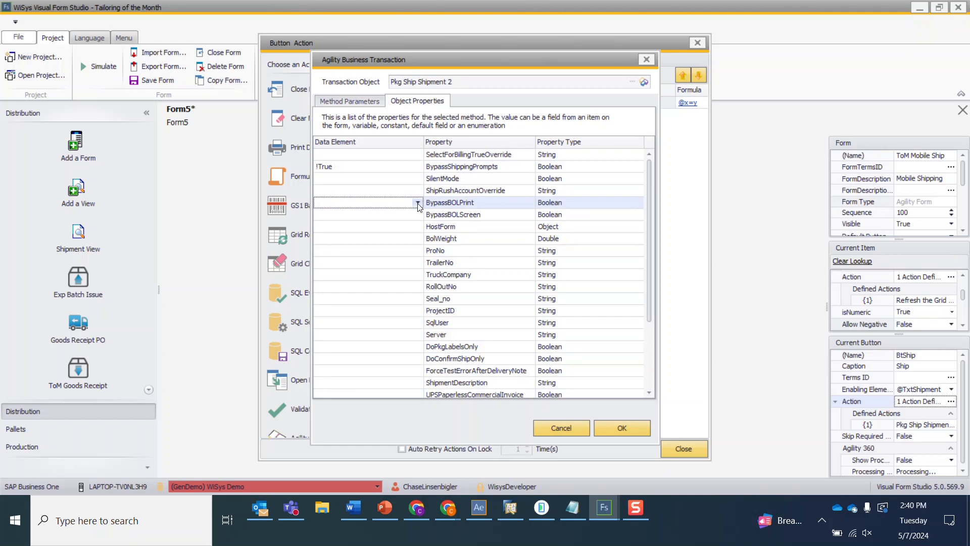
{"action": "left_click", "coordinate": [418, 204]}
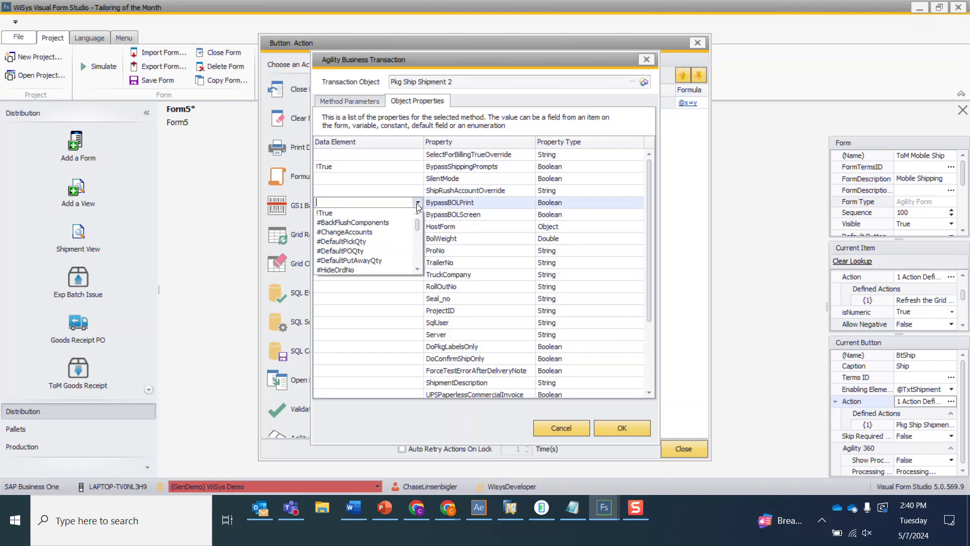
{"action": "left_click", "coordinate": [371, 214]}
{"action": "left_click", "coordinate": [454, 218]}
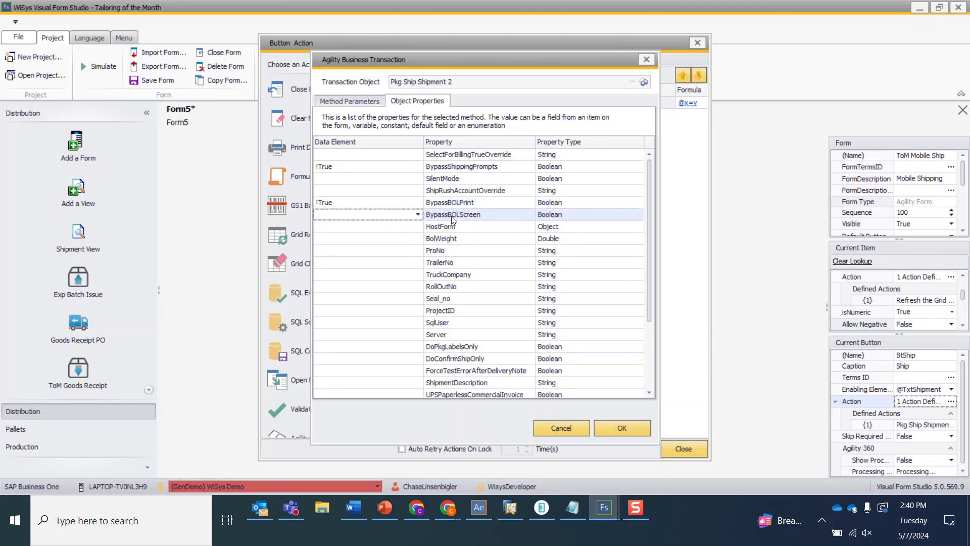
{"action": "left_click", "coordinate": [417, 215]}
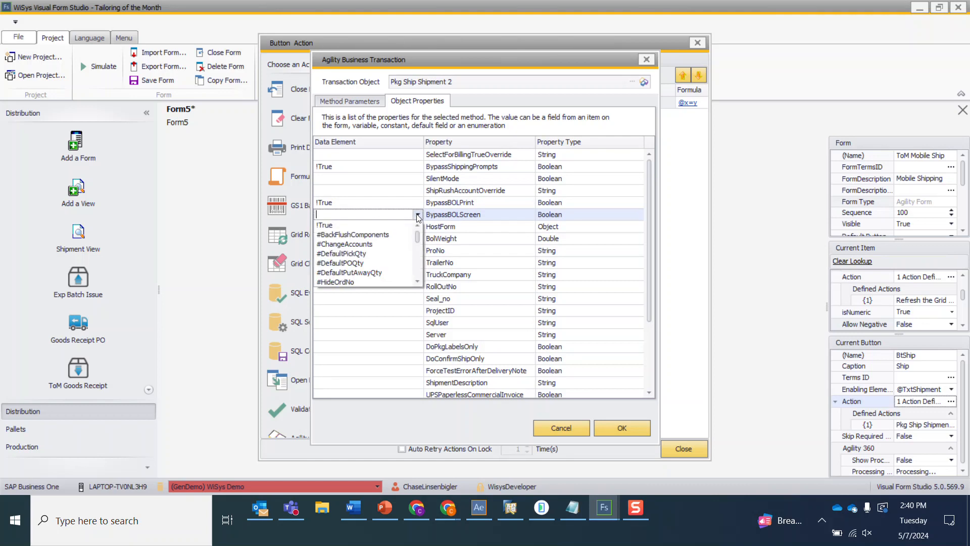
{"action": "left_click", "coordinate": [406, 225]}
{"action": "left_click", "coordinate": [465, 230]}
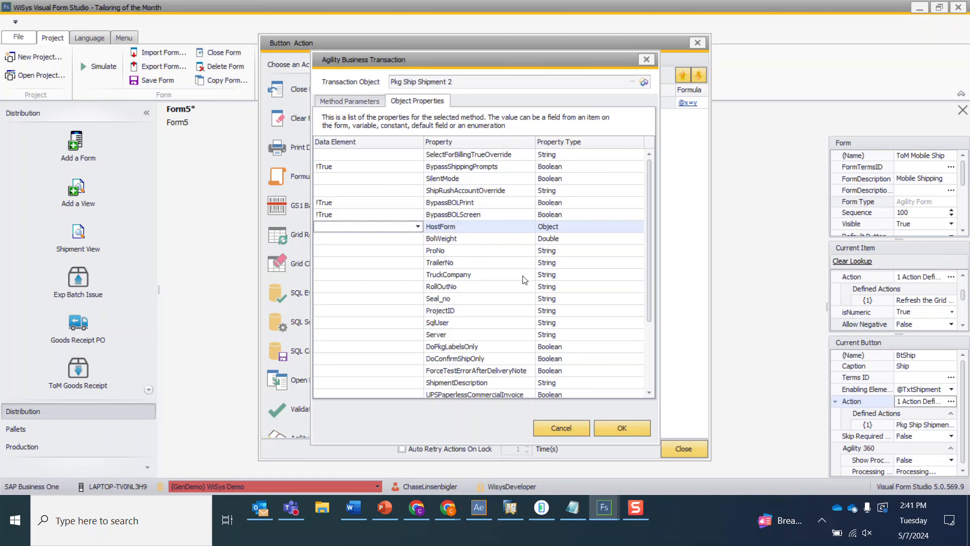
{"action": "left_click", "coordinate": [621, 428]}
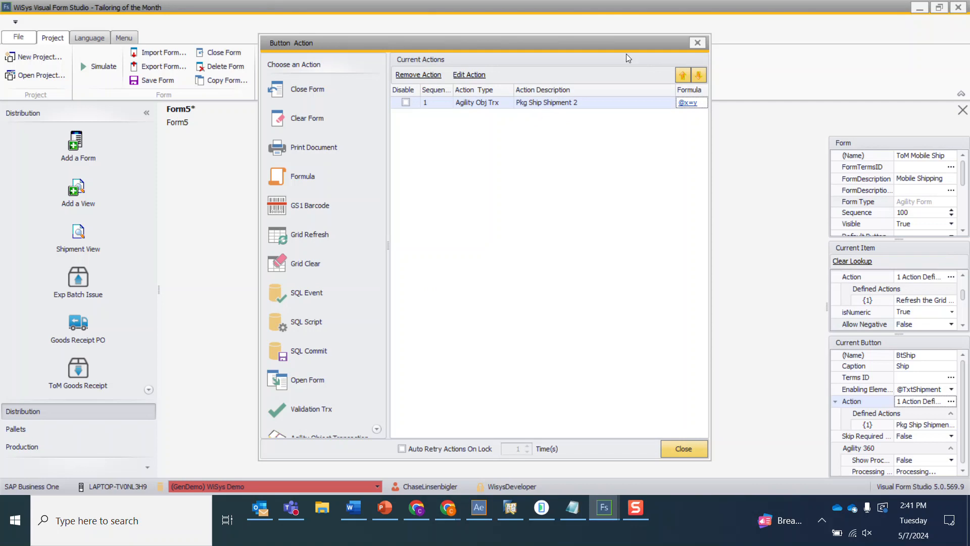
{"action": "left_click", "coordinate": [698, 44]}
{"action": "left_click", "coordinate": [447, 256]}
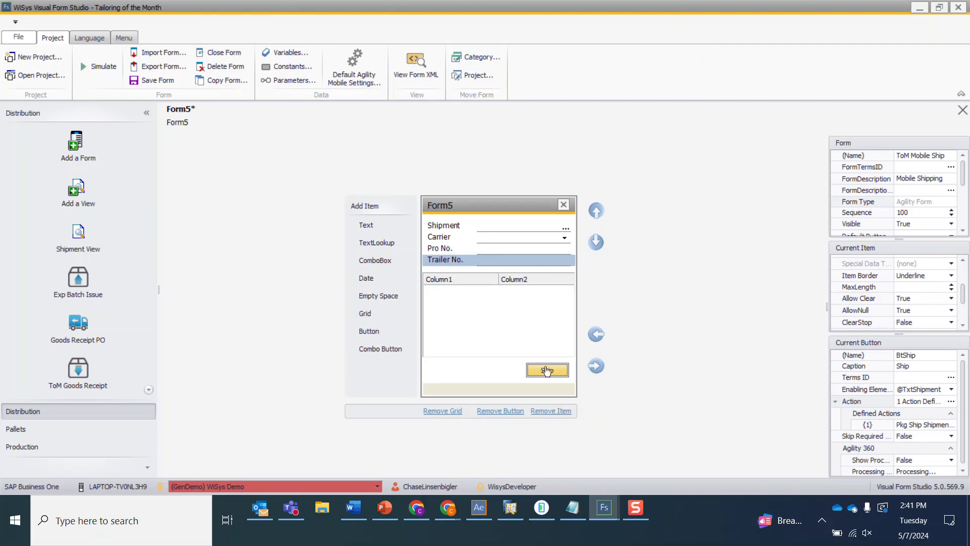
{"action": "left_click", "coordinate": [951, 401]}
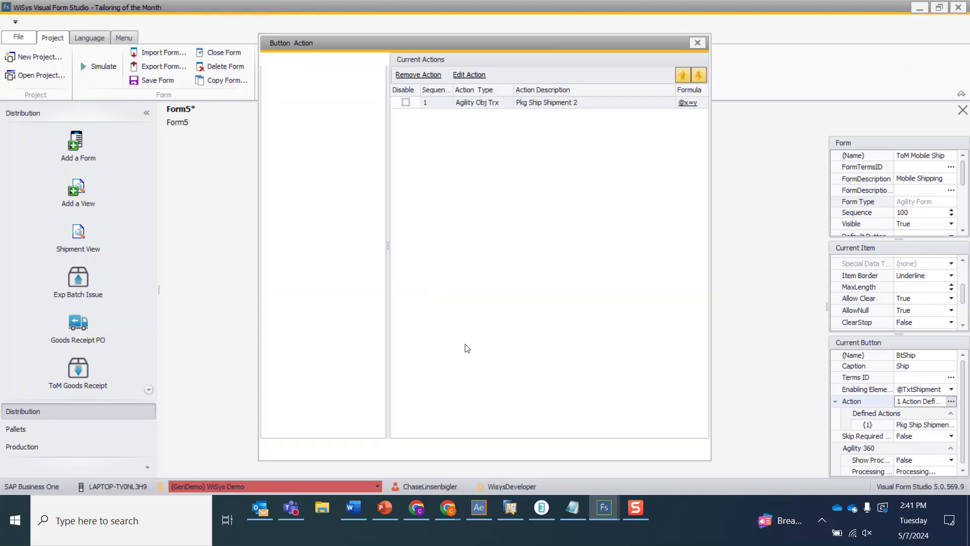
{"action": "double_click", "coordinate": [494, 101]}
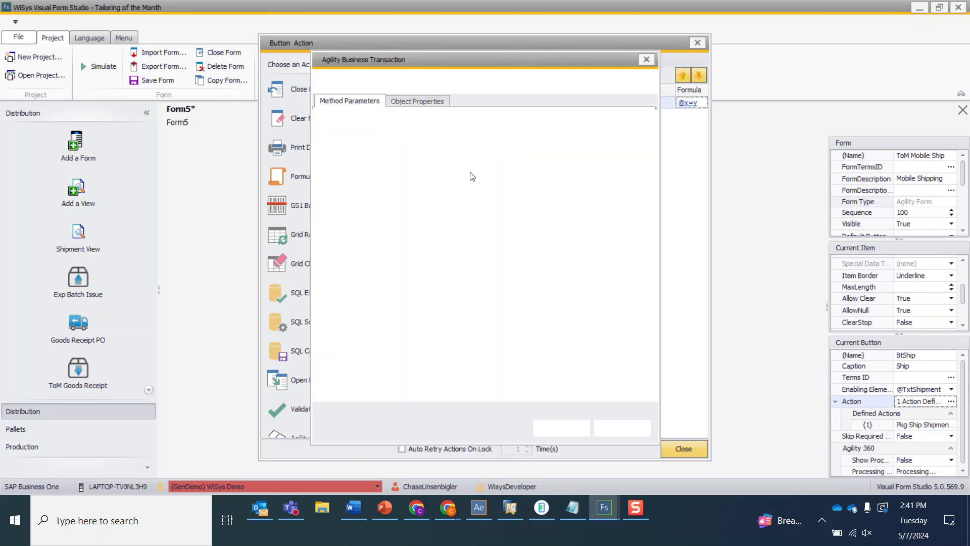
{"action": "left_click", "coordinate": [399, 102]}
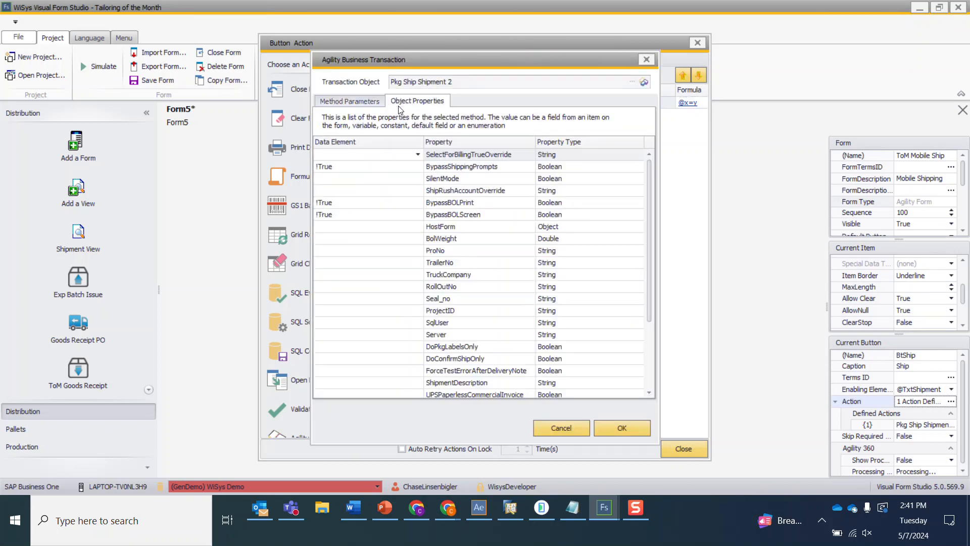
{"action": "left_click", "coordinate": [413, 251]}
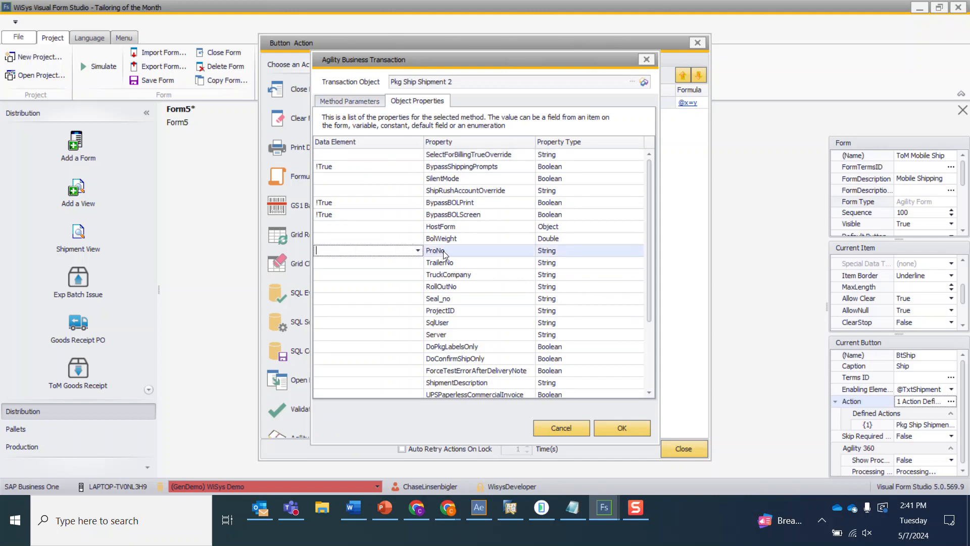
{"action": "left_click", "coordinate": [418, 250]}
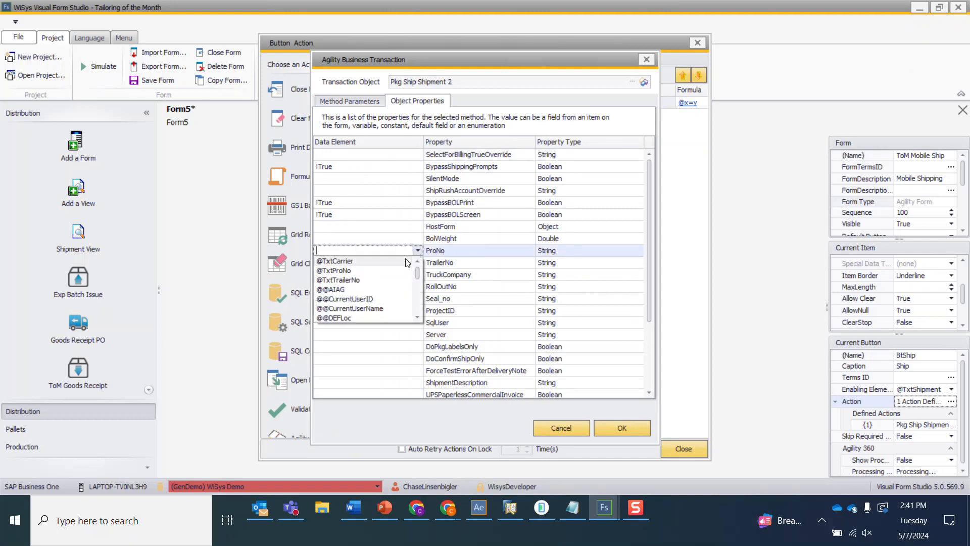
{"action": "left_click", "coordinate": [375, 271]}
{"action": "left_click", "coordinate": [414, 262]}
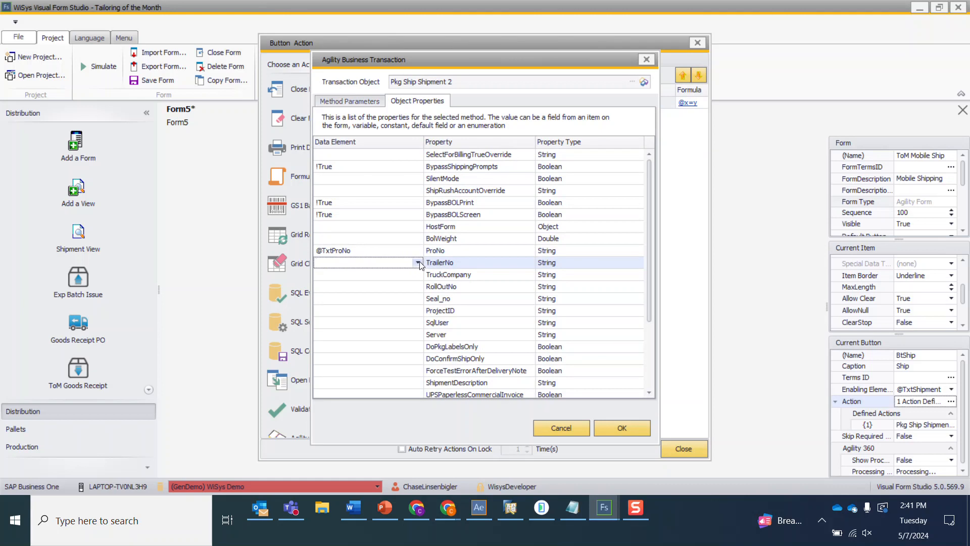
{"action": "left_click", "coordinate": [418, 262]}
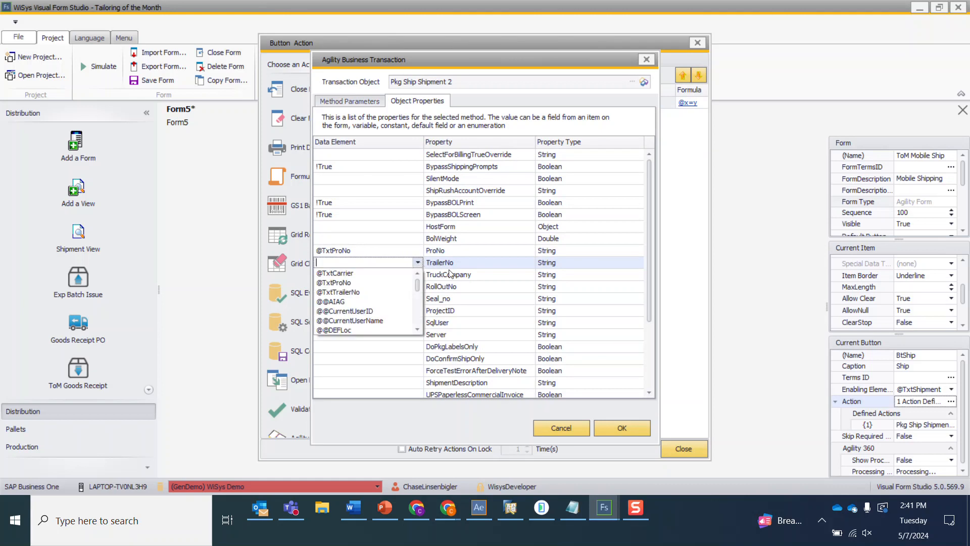
{"action": "left_click", "coordinate": [379, 292]}
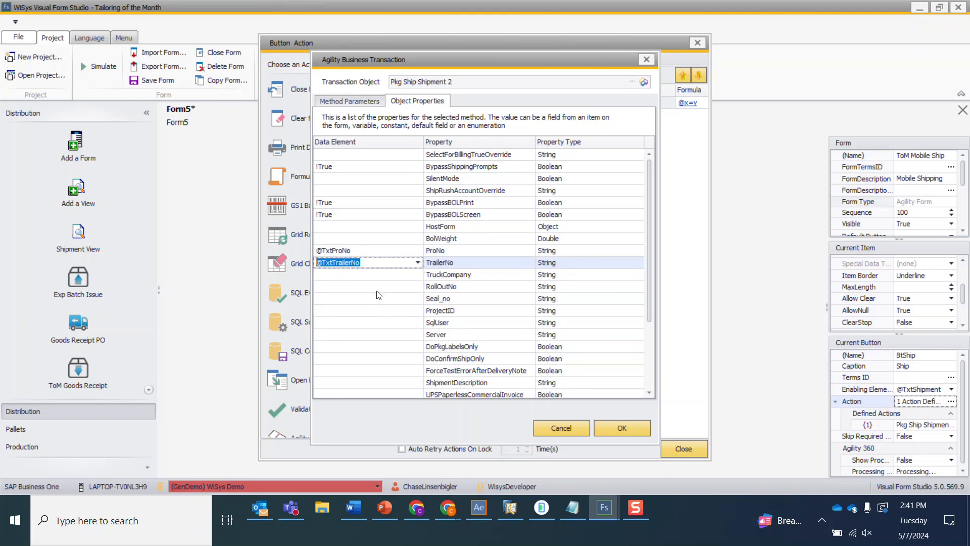
{"action": "left_click", "coordinate": [627, 430]}
{"action": "double_click", "coordinate": [518, 104]}
{"action": "left_click", "coordinate": [399, 102]}
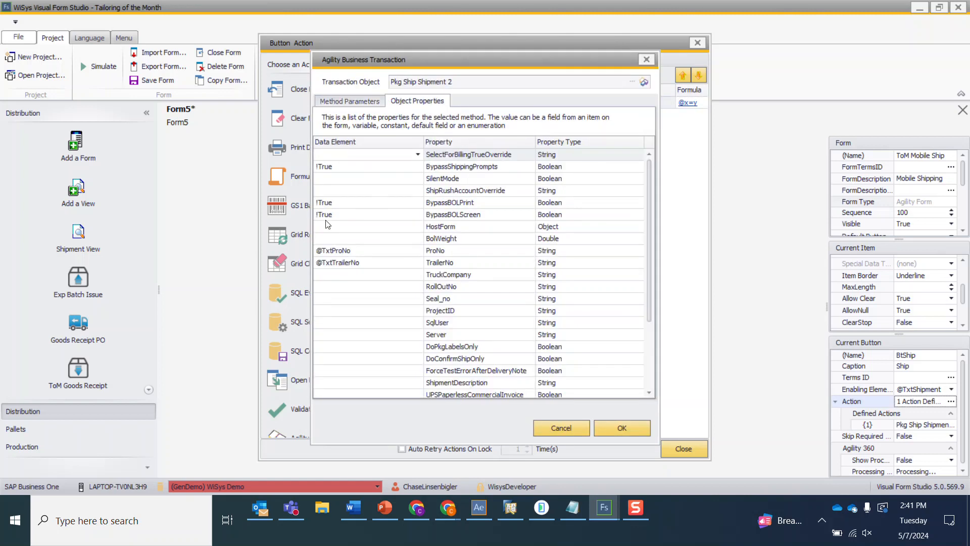
{"action": "left_click", "coordinate": [617, 427]}
{"action": "left_click", "coordinate": [680, 448]}
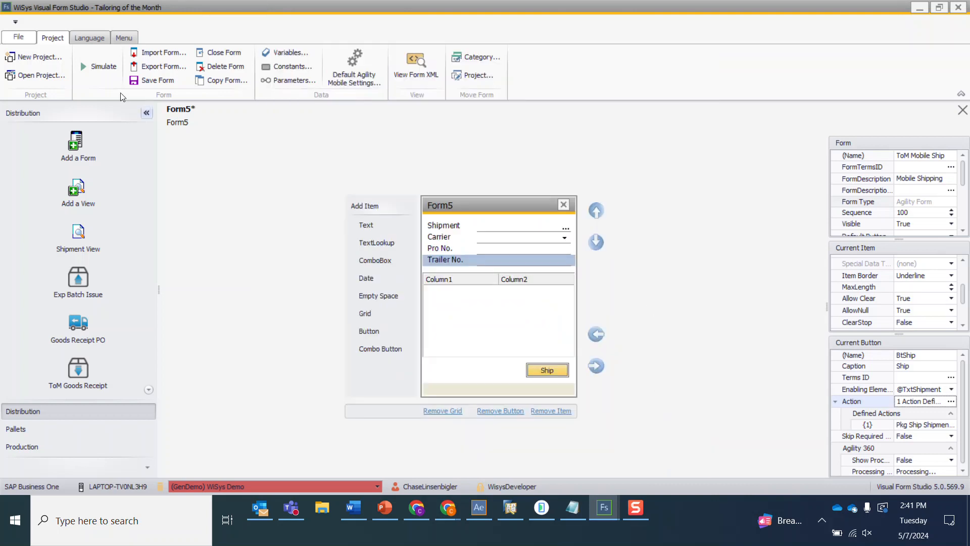
- Save the form, set the form's Default Button to BtShip, and save it again
{"action": "left_click", "coordinate": [138, 81]}
{"action": "scroll", "coordinate": [963, 175], "scroll_direction": "down", "scroll_amount": 3}
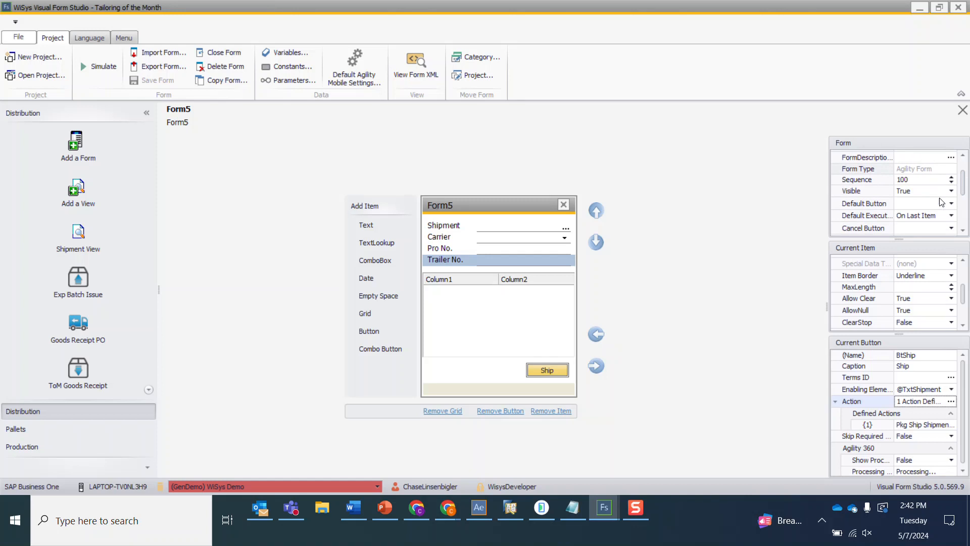
{"action": "left_click", "coordinate": [951, 203]}
{"action": "left_click", "coordinate": [936, 223]}
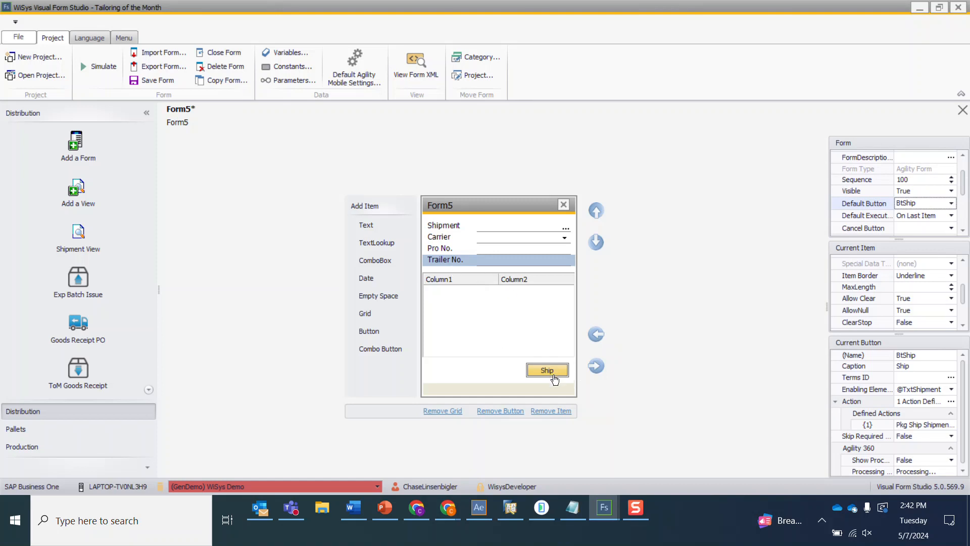
{"action": "left_click", "coordinate": [161, 81]}
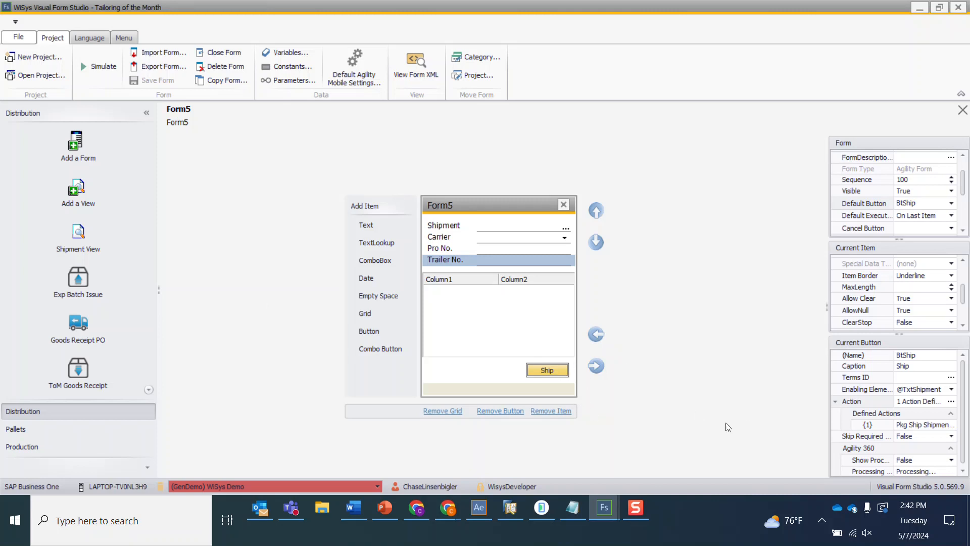
{"action": "left_click", "coordinate": [951, 401]}
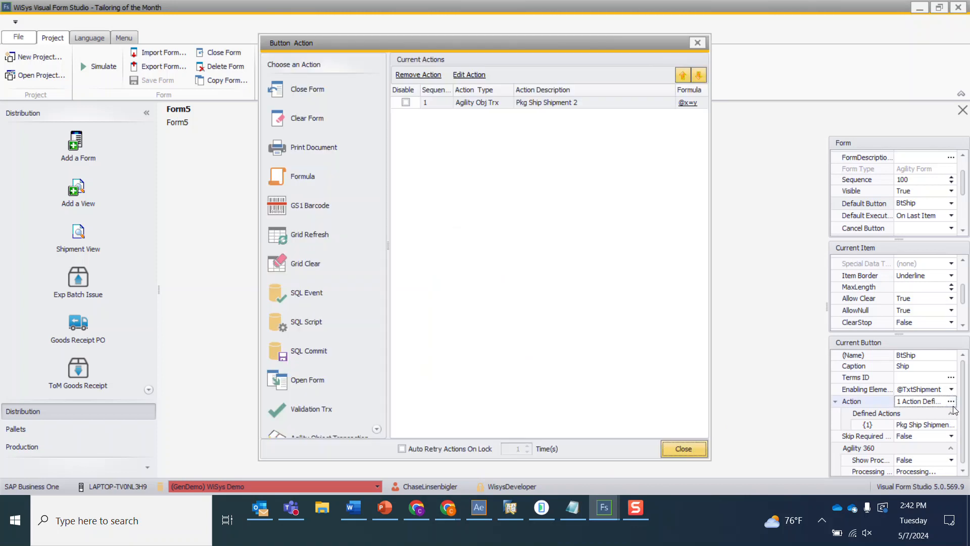
{"action": "left_click", "coordinate": [324, 146]}
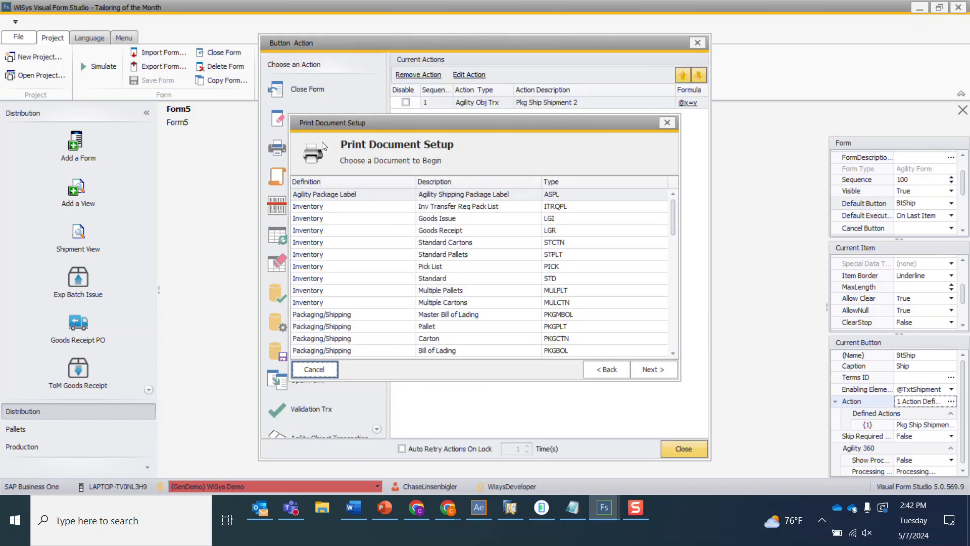
{"action": "left_click", "coordinate": [337, 196]}
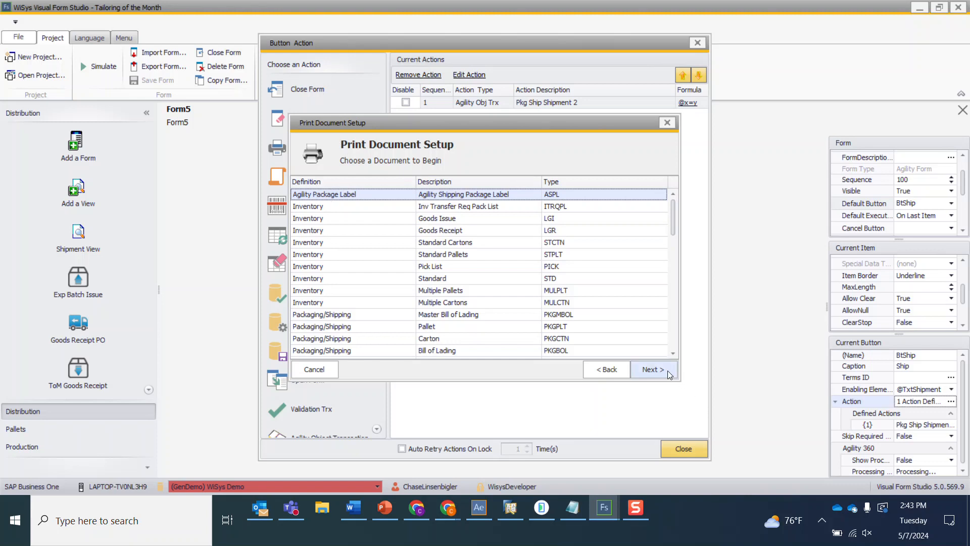
{"action": "left_click", "coordinate": [654, 370]}
{"action": "left_click", "coordinate": [381, 194]}
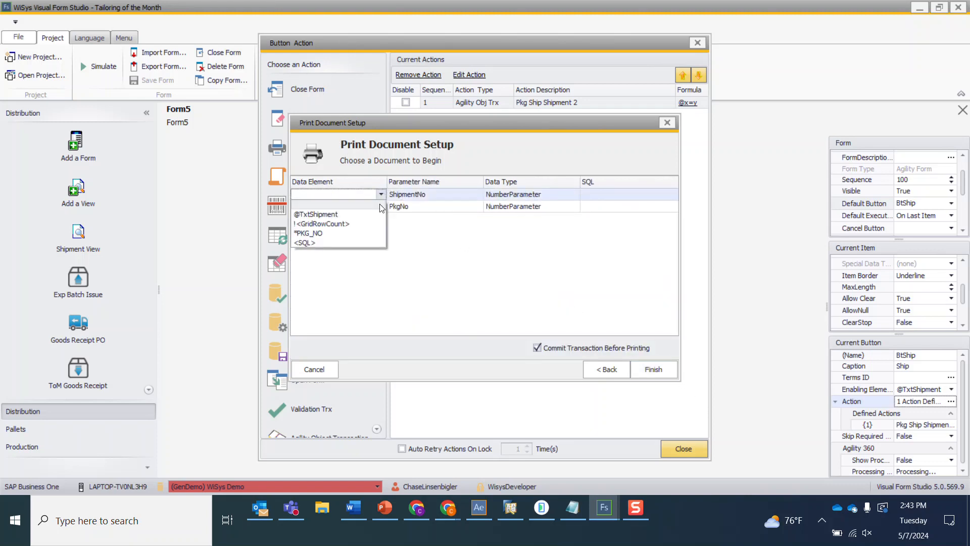
{"action": "left_click", "coordinate": [353, 217]}
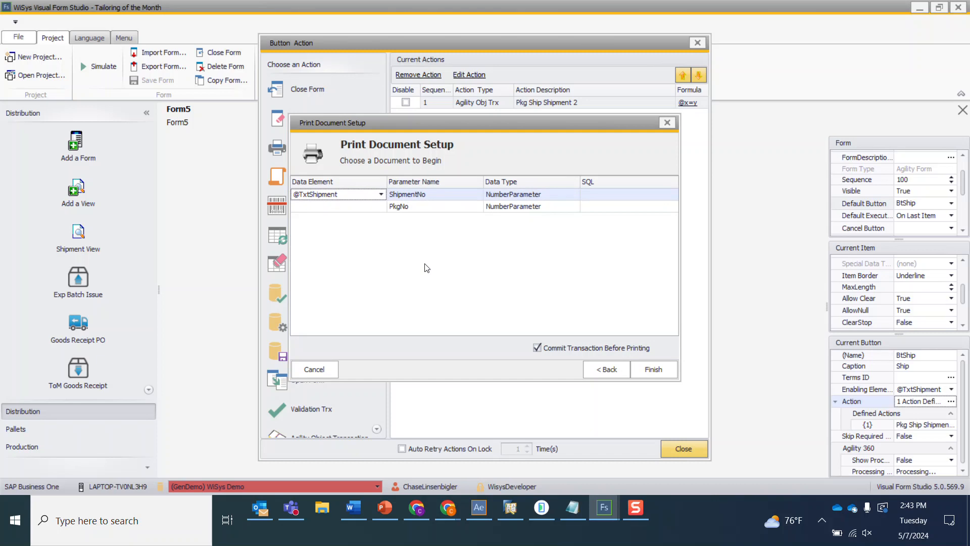
{"action": "left_click", "coordinate": [651, 371]}
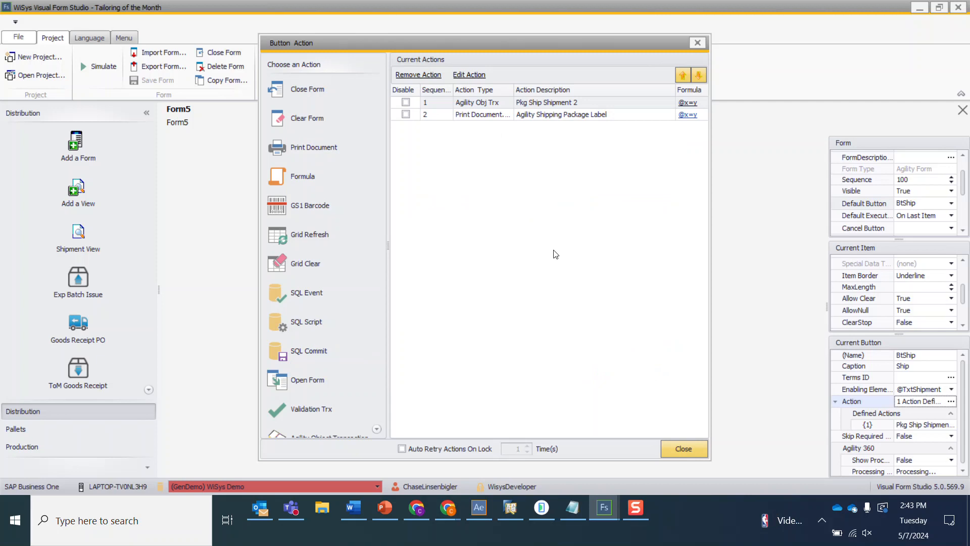
- Add Clear Form and Grid Refresh actions to the Ship button's action list and close the action dialog
{"action": "left_click", "coordinate": [355, 122]}
{"action": "left_click", "coordinate": [386, 125]}
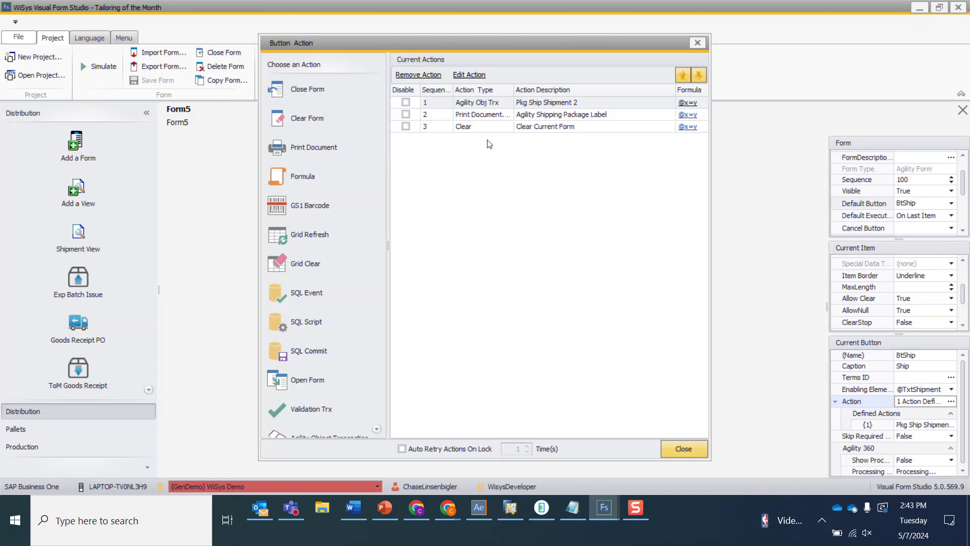
{"action": "left_click_drag", "start_coordinate": [465, 50], "coordinate": [449, 341]}
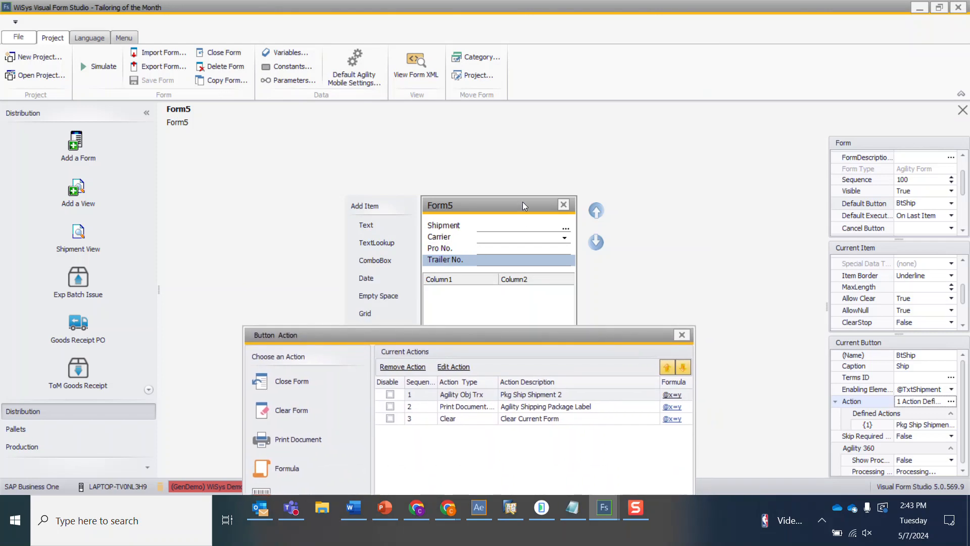
{"action": "left_click_drag", "start_coordinate": [525, 339], "coordinate": [557, 105]}
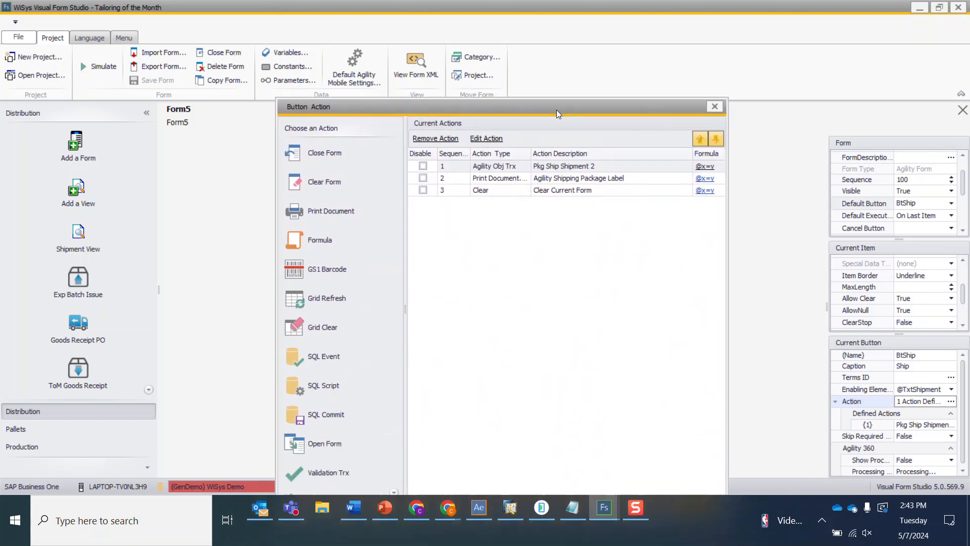
{"action": "left_click_drag", "start_coordinate": [483, 111], "coordinate": [514, 44]}
{"action": "double_click", "coordinate": [358, 232]}
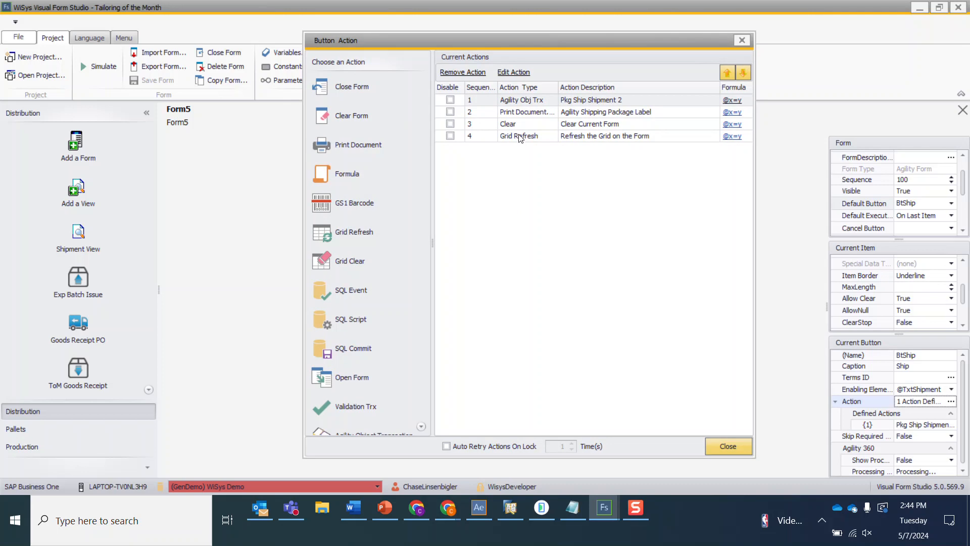
{"action": "left_click", "coordinate": [728, 441]}
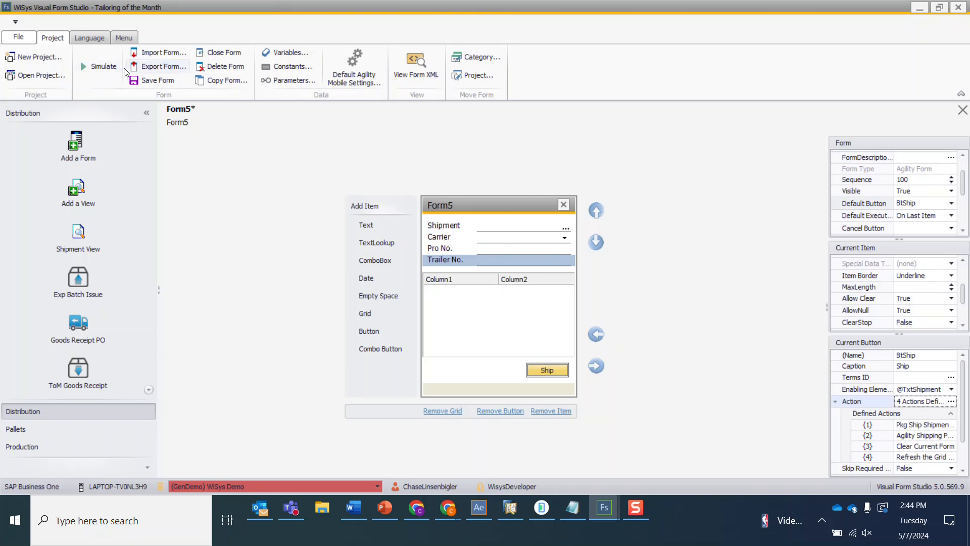
- Save the form, then review shipment 301 in Fulfillment Manager and sales order 1130 before returning to the form designer
{"action": "left_click", "coordinate": [156, 81]}
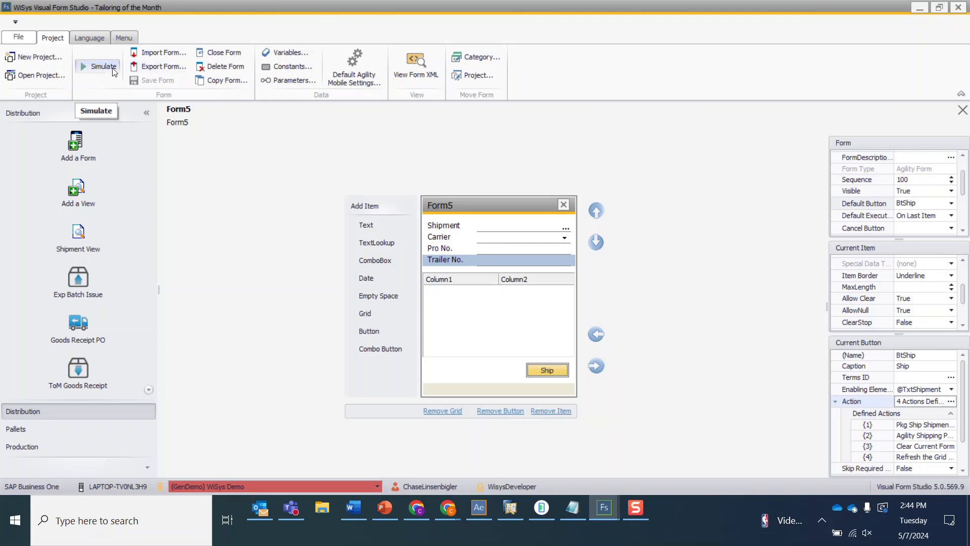
{"action": "left_click", "coordinate": [475, 505]}
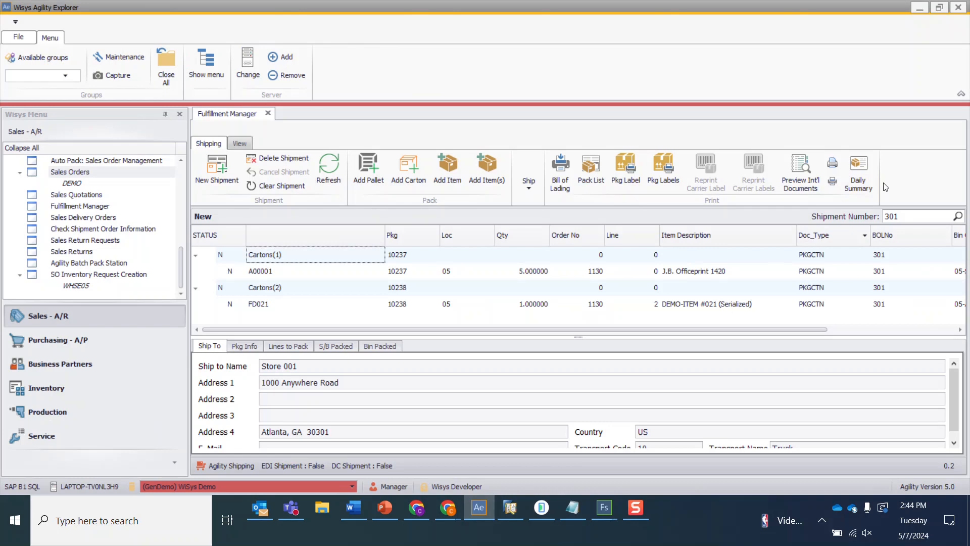
{"action": "left_click", "coordinate": [909, 215]}
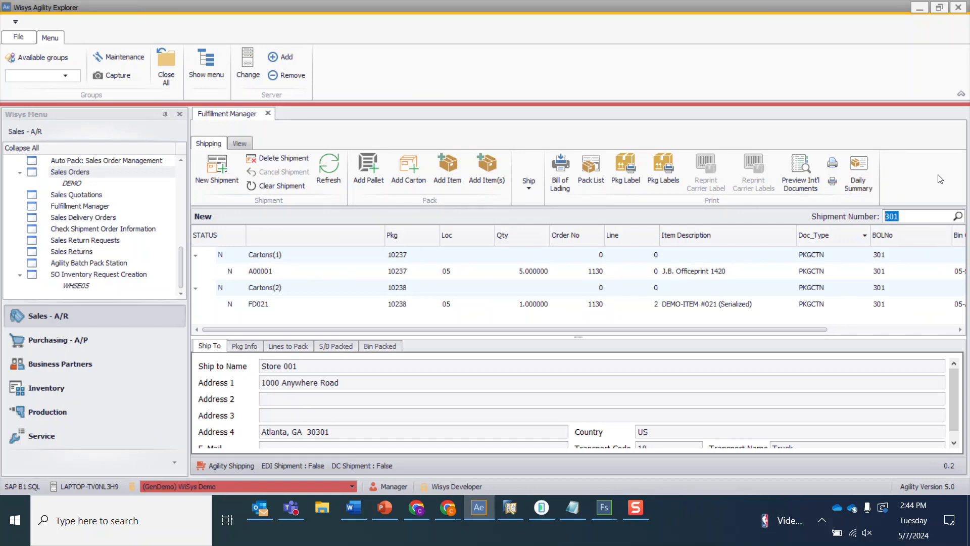
{"action": "left_click", "coordinate": [509, 512]}
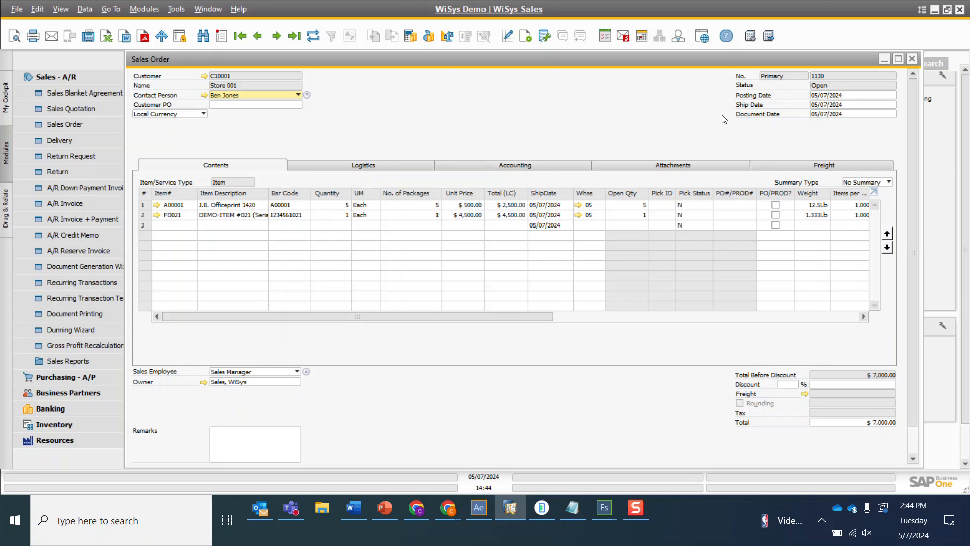
{"action": "left_click", "coordinate": [484, 507]}
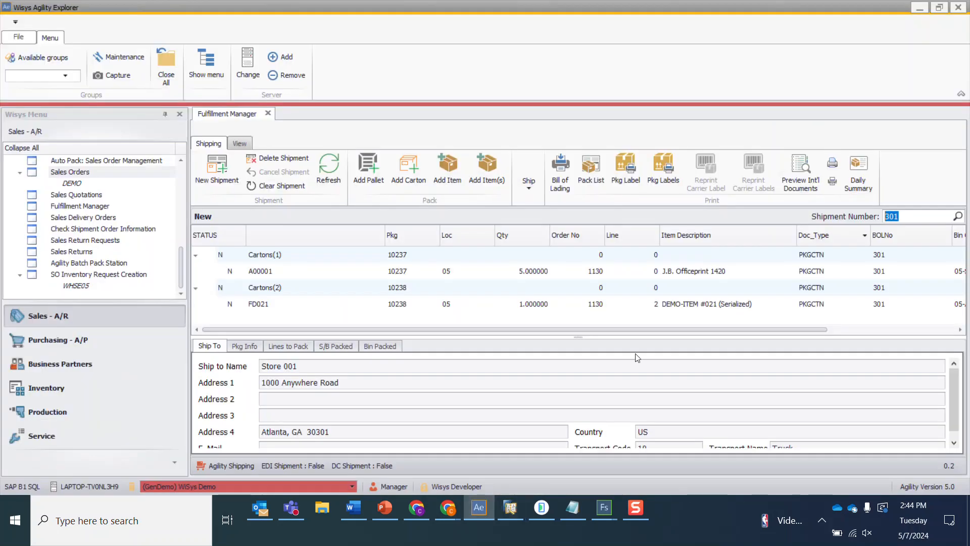
{"action": "left_click", "coordinate": [605, 271]}
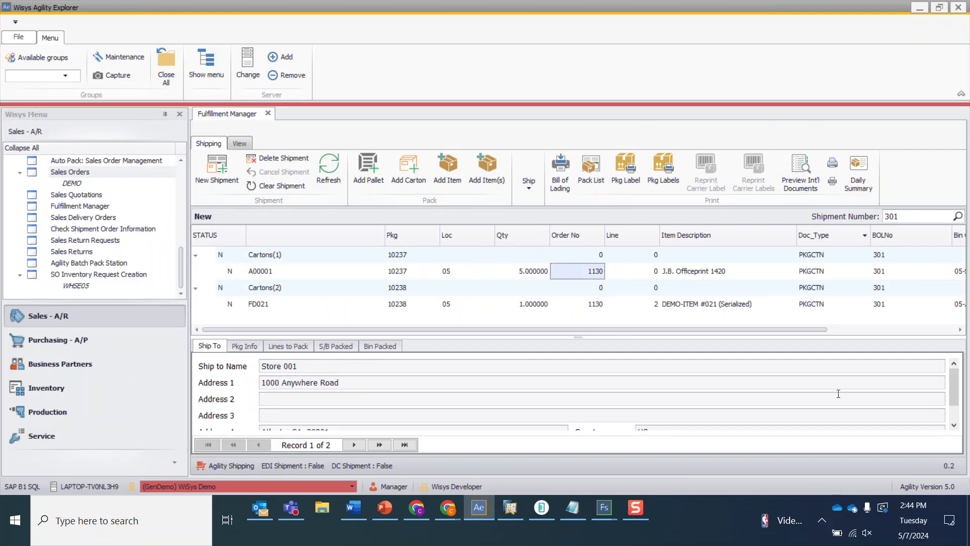
{"action": "left_click", "coordinate": [603, 509]}
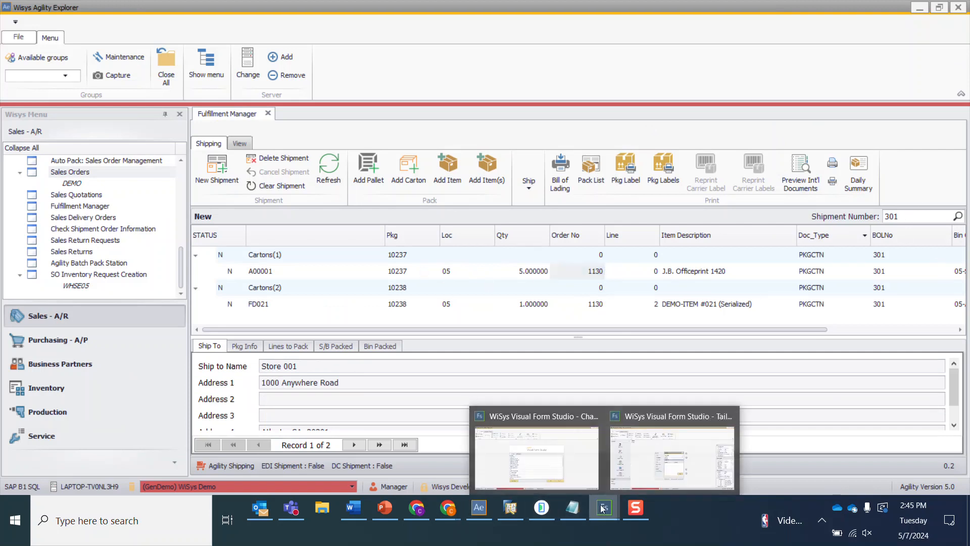
{"action": "left_click", "coordinate": [659, 463]}
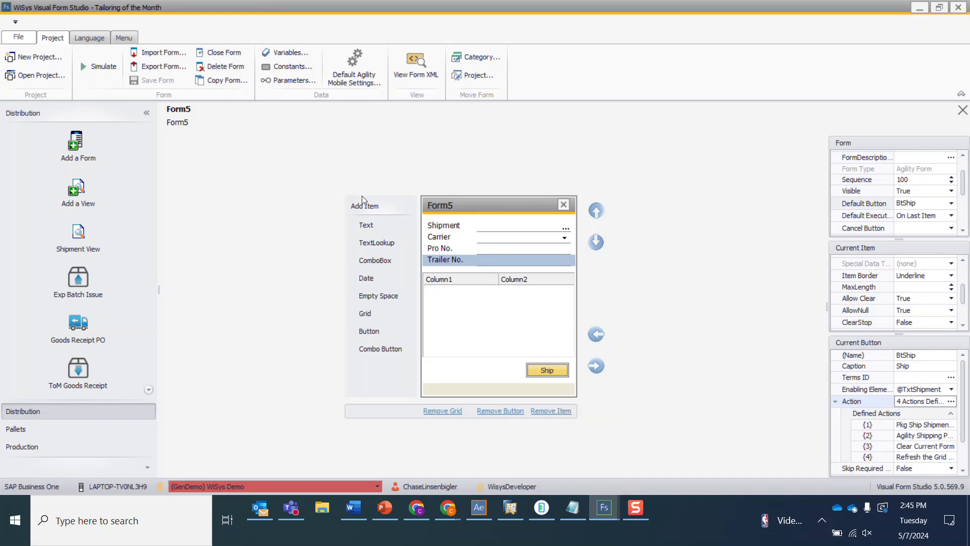
- Simulate the form and pick shipment 301 from the Shipment lookup
{"action": "left_click", "coordinate": [104, 68]}
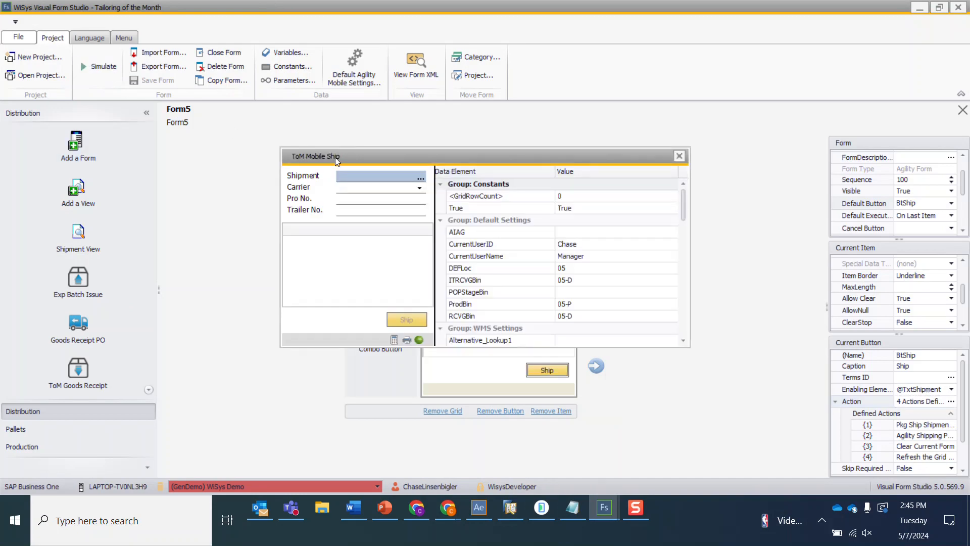
{"action": "left_click", "coordinate": [421, 178]}
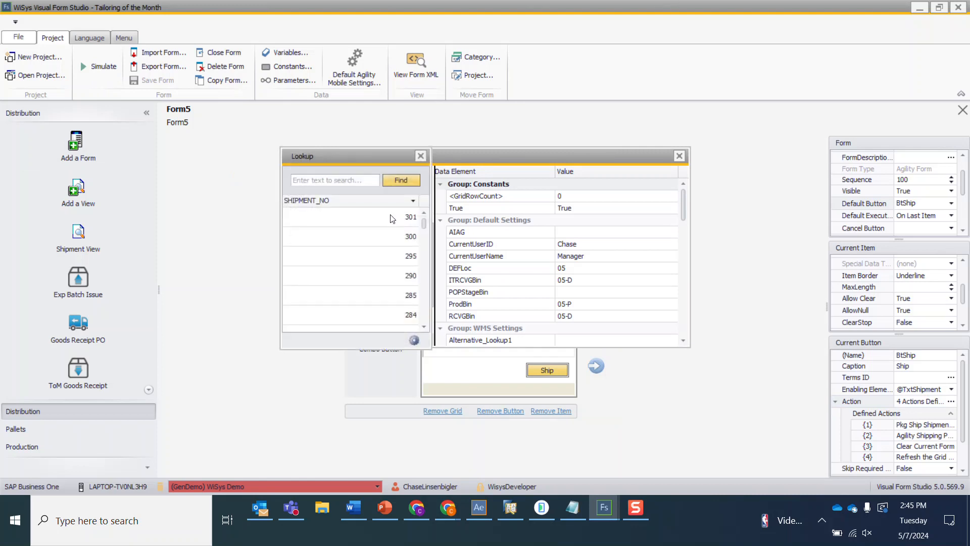
{"action": "double_click", "coordinate": [397, 218]}
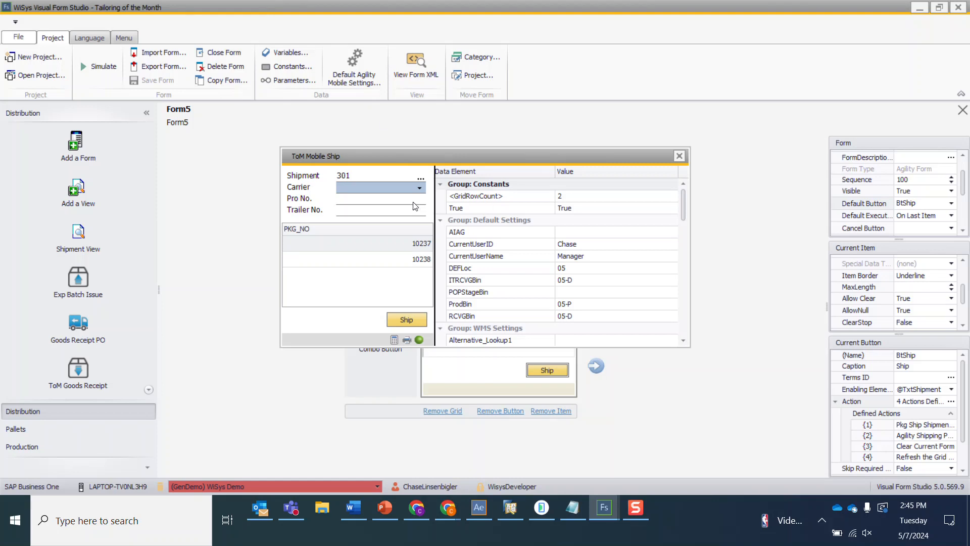
- Set Carrier to UPS, Pro No. to 65486 and Trailer No. to 5 in the simulator
{"action": "left_click", "coordinate": [423, 190]}
{"action": "left_click", "coordinate": [421, 188]}
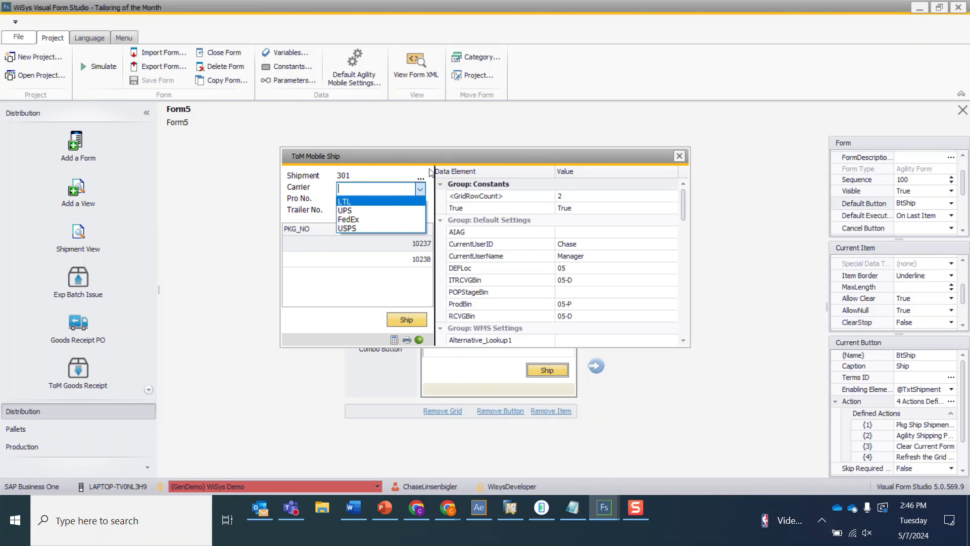
{"action": "left_click", "coordinate": [344, 209]}
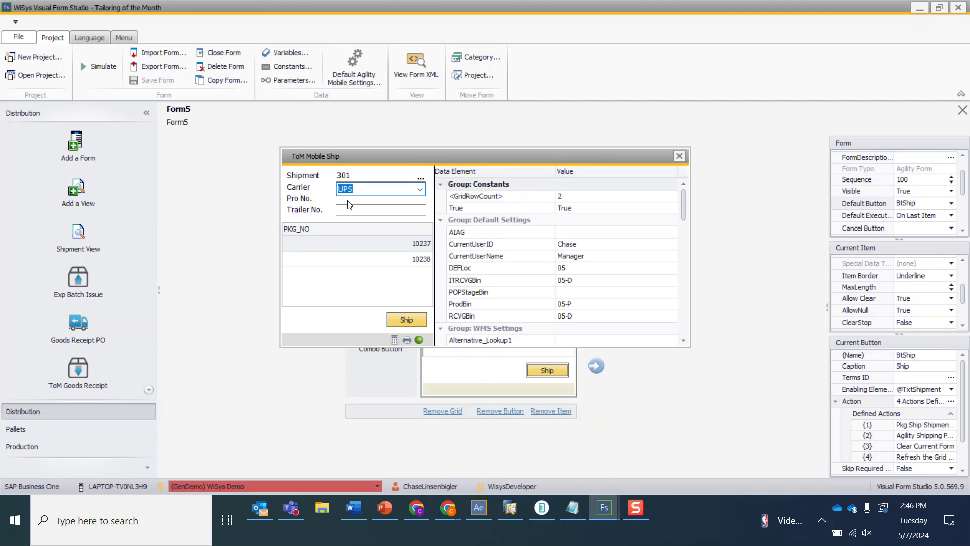
{"action": "left_click", "coordinate": [347, 200]}
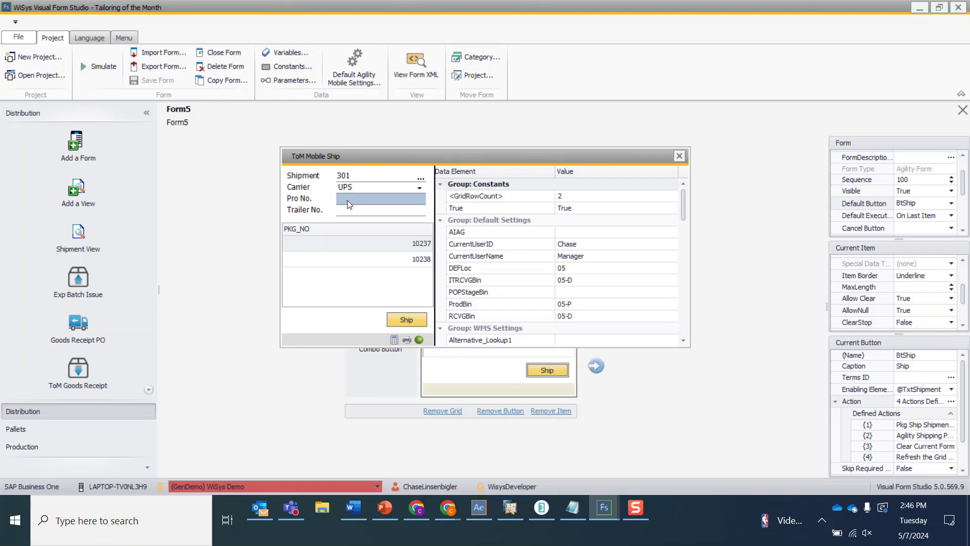
{"action": "key", "text": "Tab"}
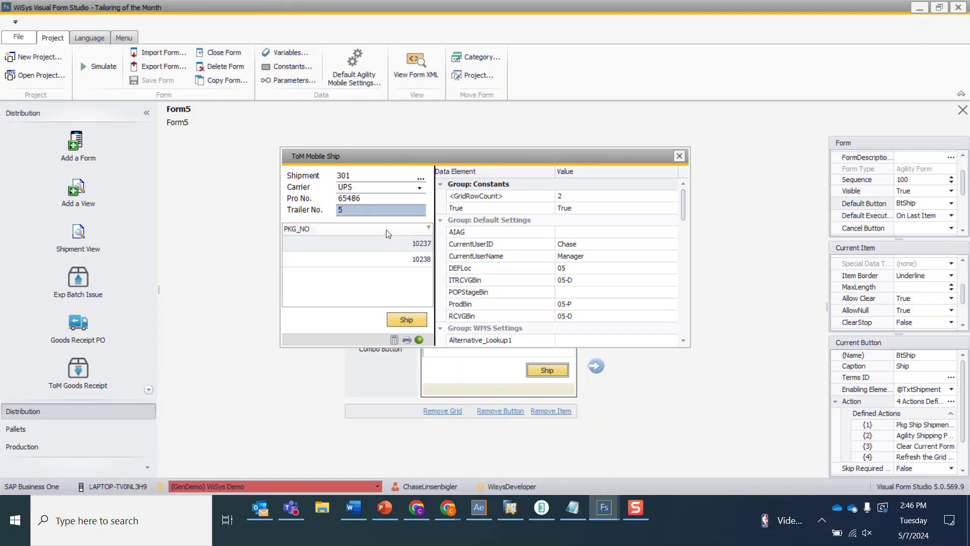
- Run the Ship action and send the package labels to Print To Screen
{"action": "key", "text": "Return"}
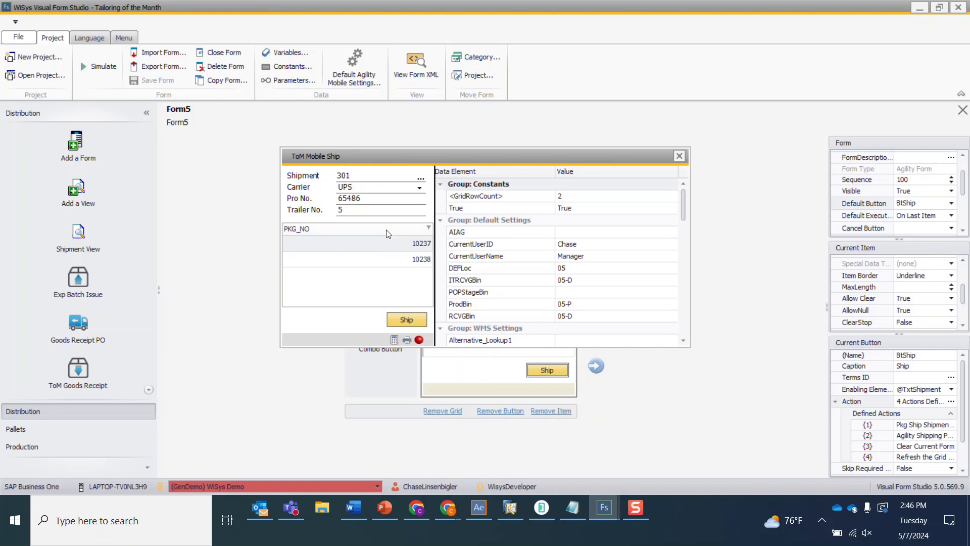
{"action": "key", "text": "Return"}
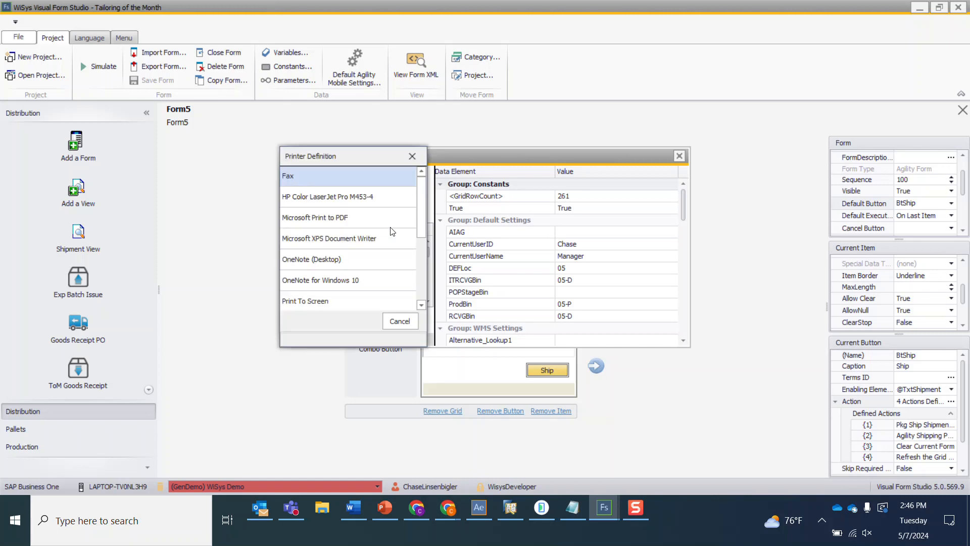
{"action": "left_click", "coordinate": [337, 302]}
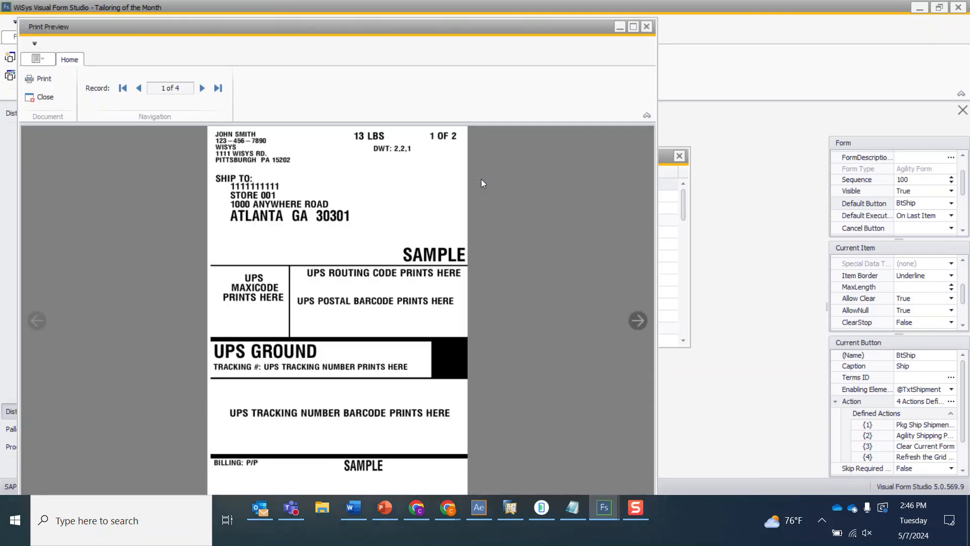
- Maximize the package label print preview to inspect it, then close it
{"action": "double_click", "coordinate": [383, 27]}
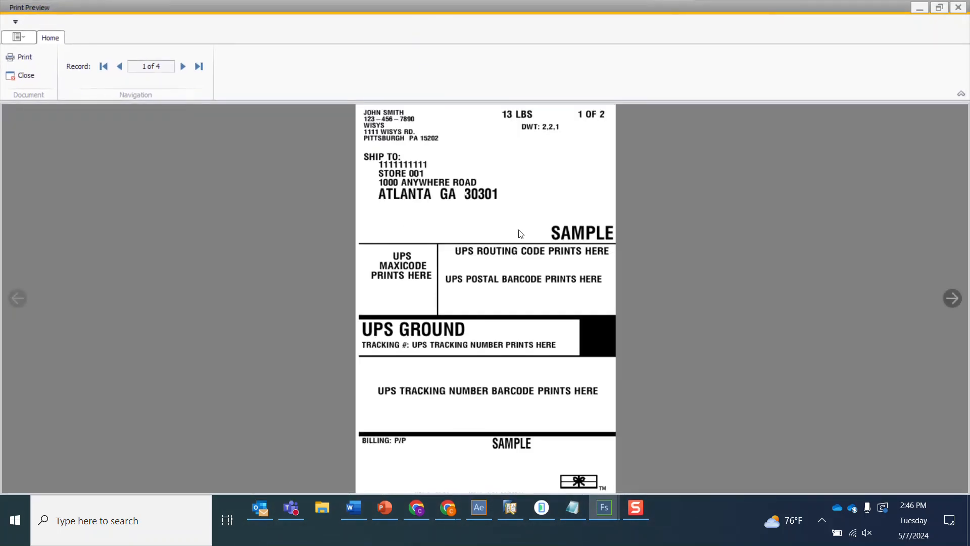
{"action": "left_click", "coordinate": [957, 7]}
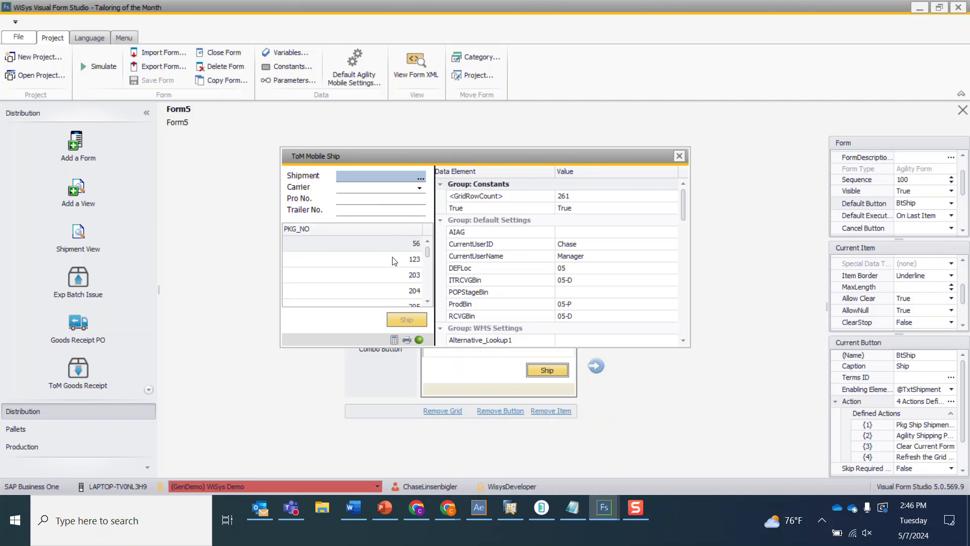
- Scroll through the refreshed package grid in the simulator
{"action": "scroll", "coordinate": [394, 260], "scroll_direction": "down", "scroll_amount": 5}
{"action": "scroll", "coordinate": [430, 257], "scroll_direction": "up", "scroll_amount": 5}
{"action": "left_click", "coordinate": [395, 230]}
{"action": "left_click_drag", "start_coordinate": [431, 291], "coordinate": [435, 228]}
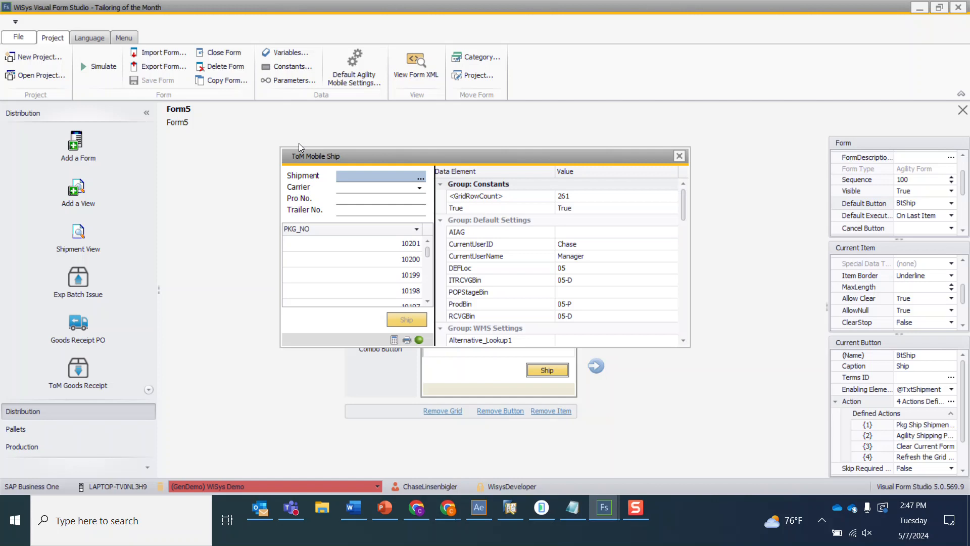
- Refresh shipment 301 in Fulfillment Manager to check its status
{"action": "left_click", "coordinate": [480, 508]}
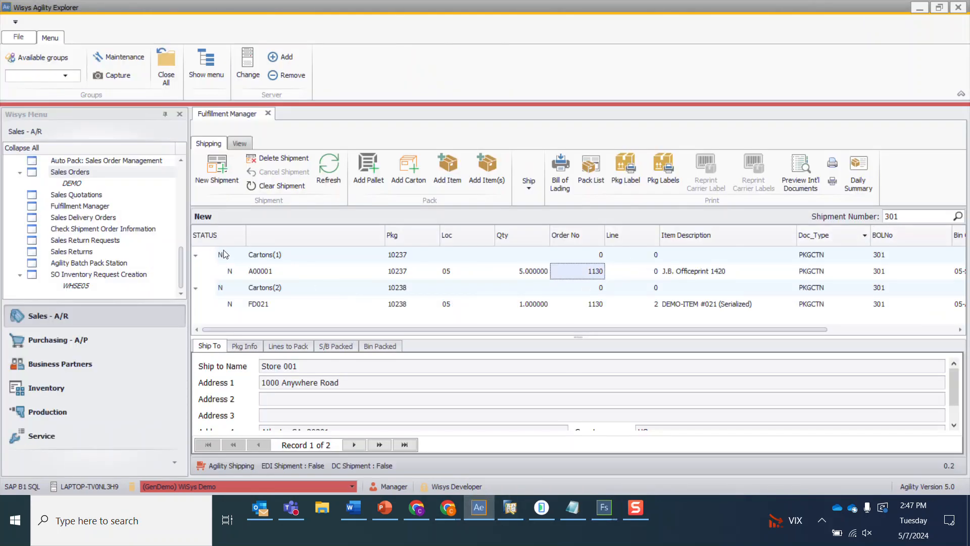
{"action": "left_click", "coordinate": [326, 165]}
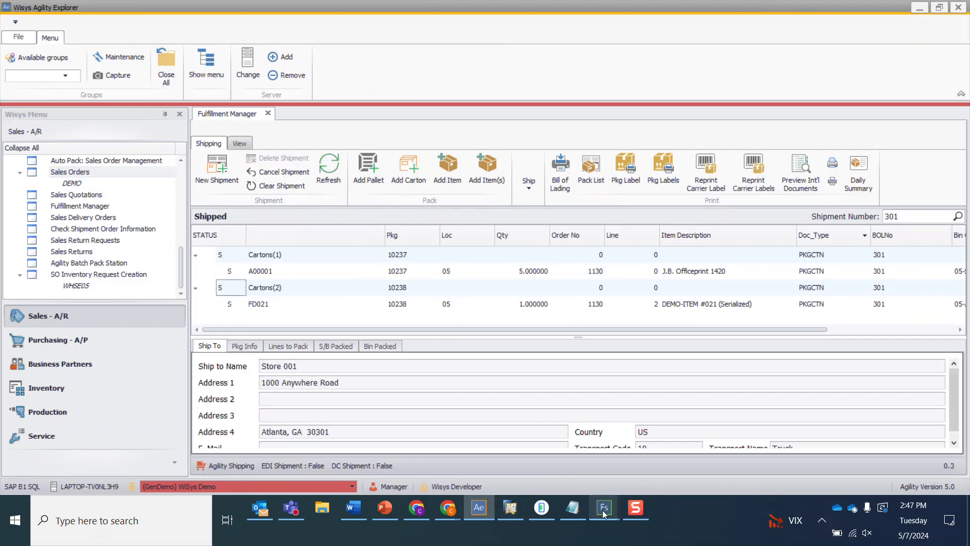
- Open the Relationship Map of sales order 1130 to see its follow-on documents
{"action": "left_click", "coordinate": [519, 510]}
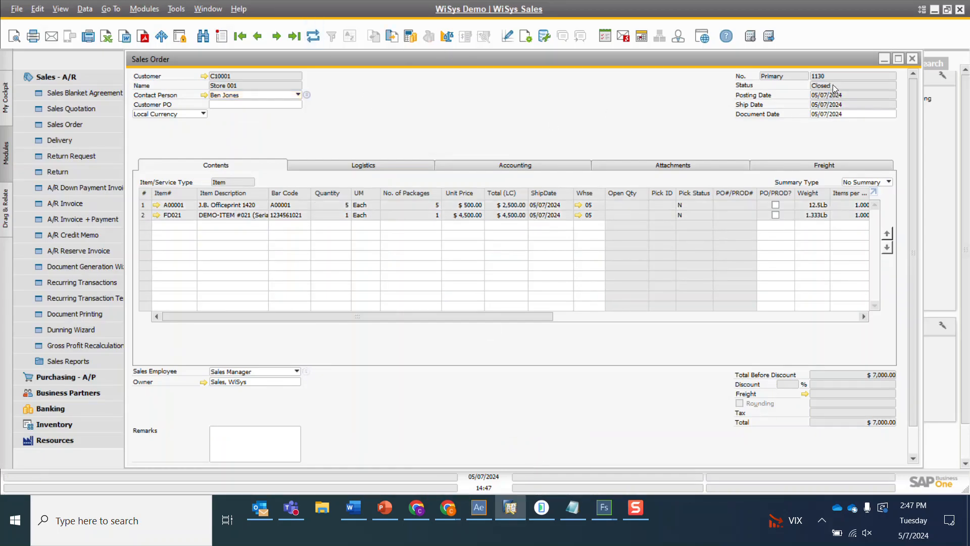
{"action": "right_click", "coordinate": [443, 119]}
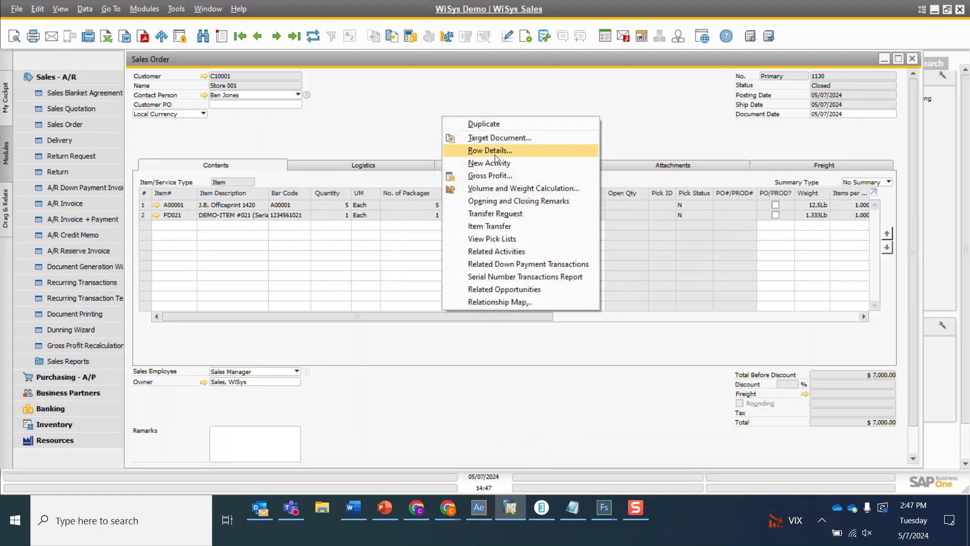
{"action": "left_click", "coordinate": [504, 301]}
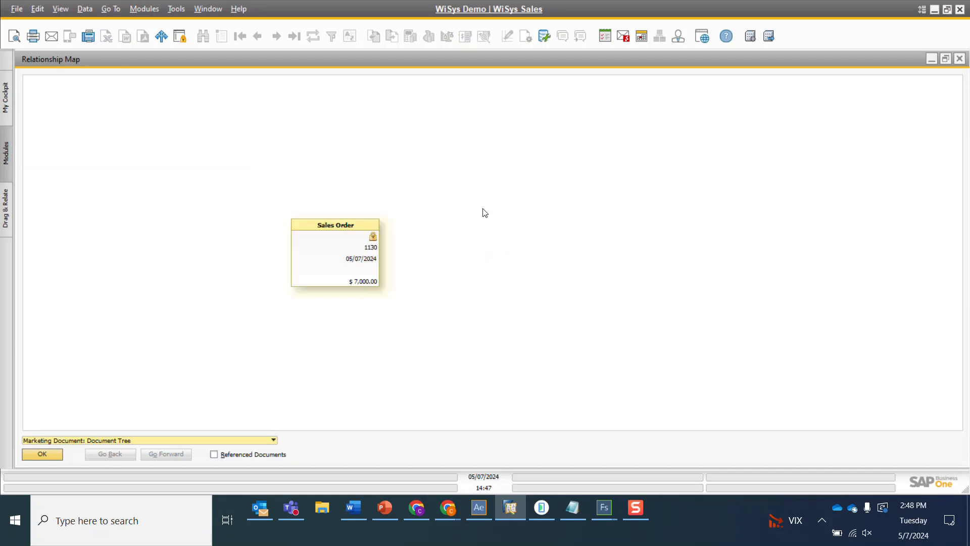
{"action": "left_click", "coordinate": [626, 245]}
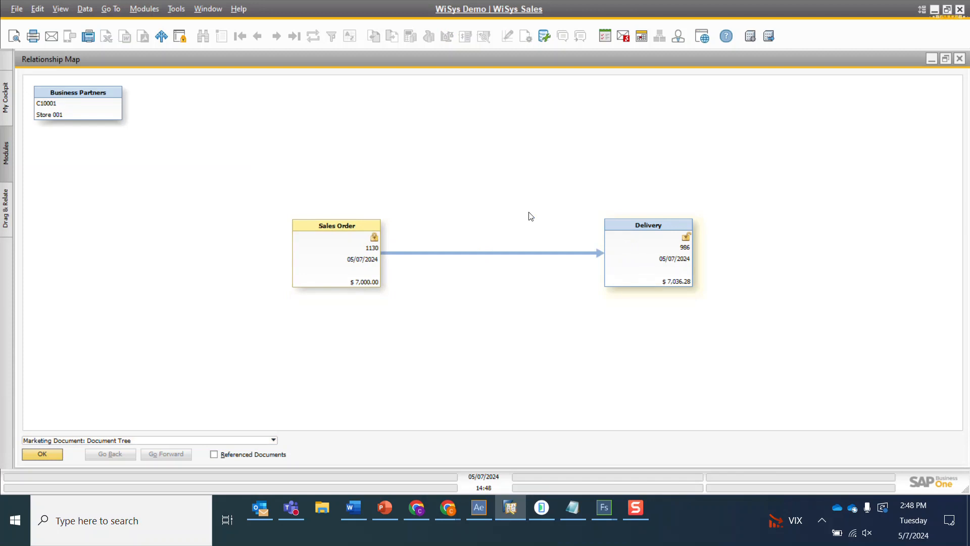